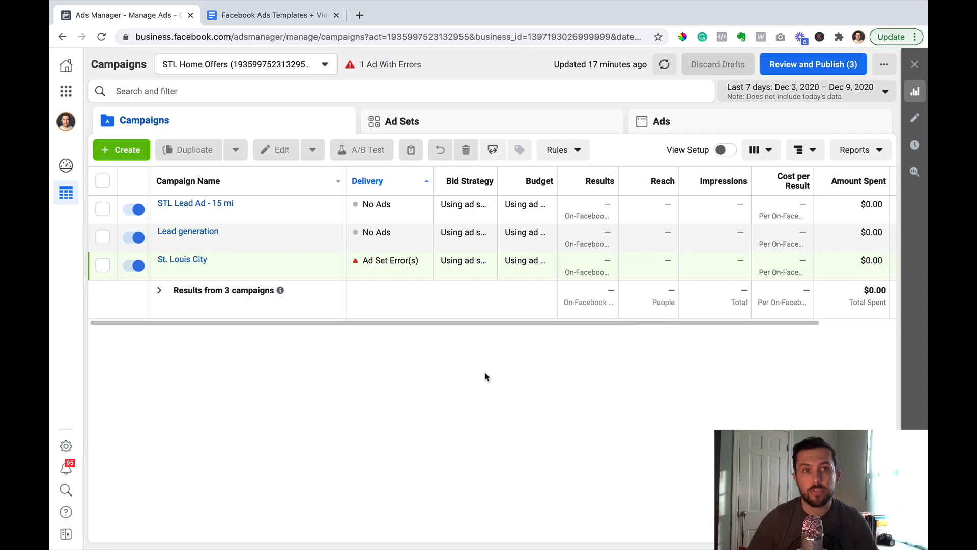
Start a new campaign with the Video views objective and name the campaign "TOF - Video View"
left_click(107, 152)
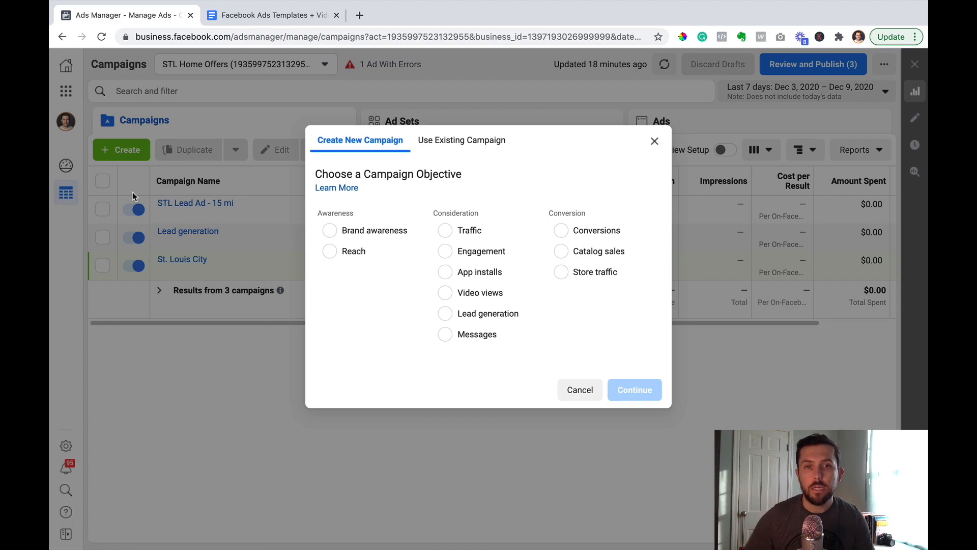
left_click(445, 296)
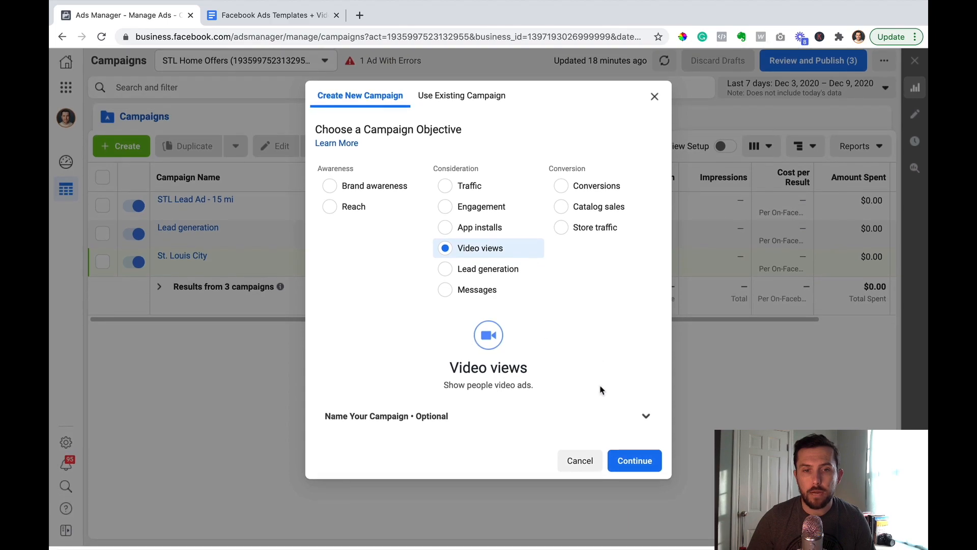
left_click(646, 419)
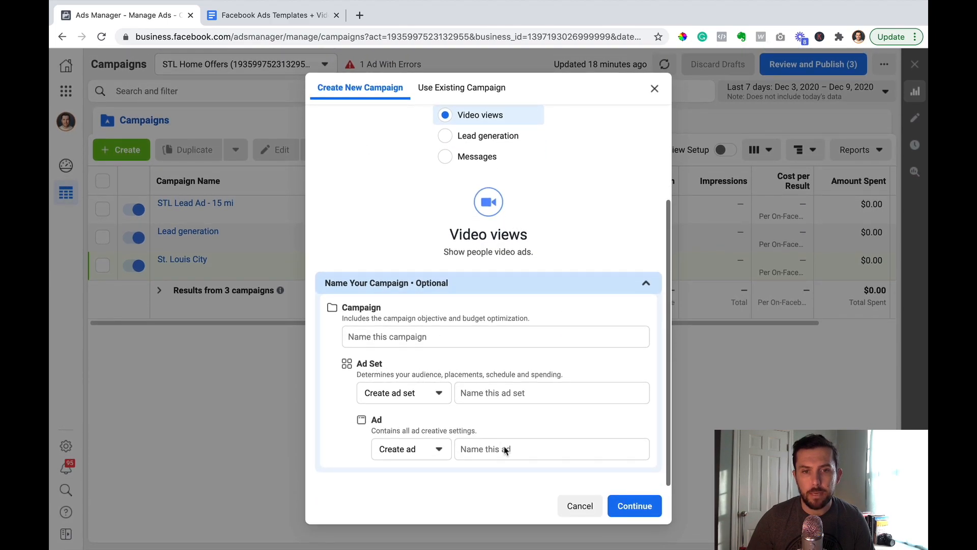
left_click(431, 336)
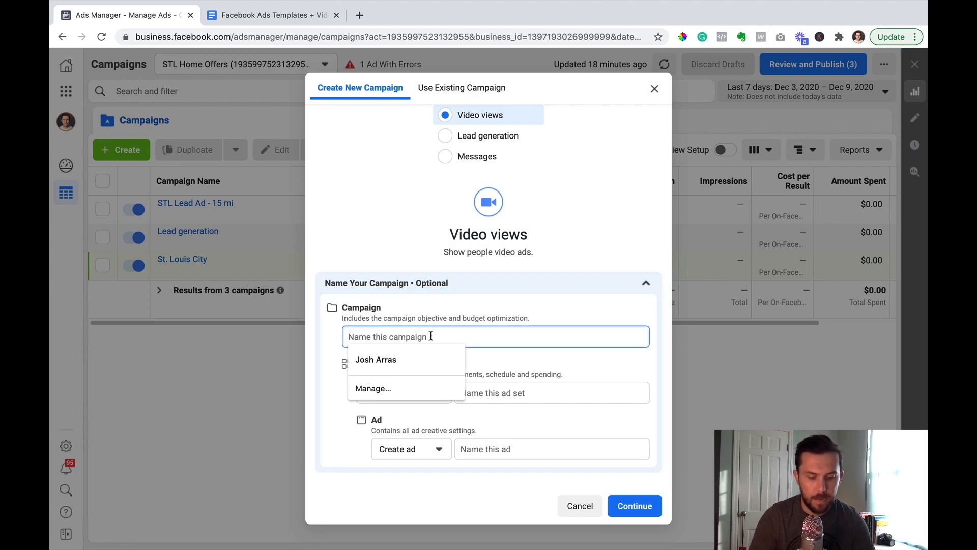
type("TOF -")
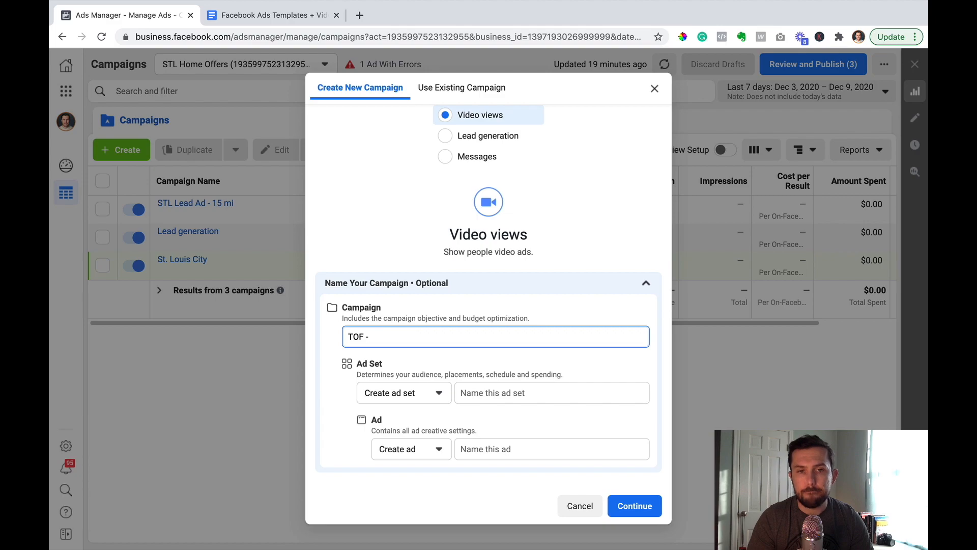
type("Vid")
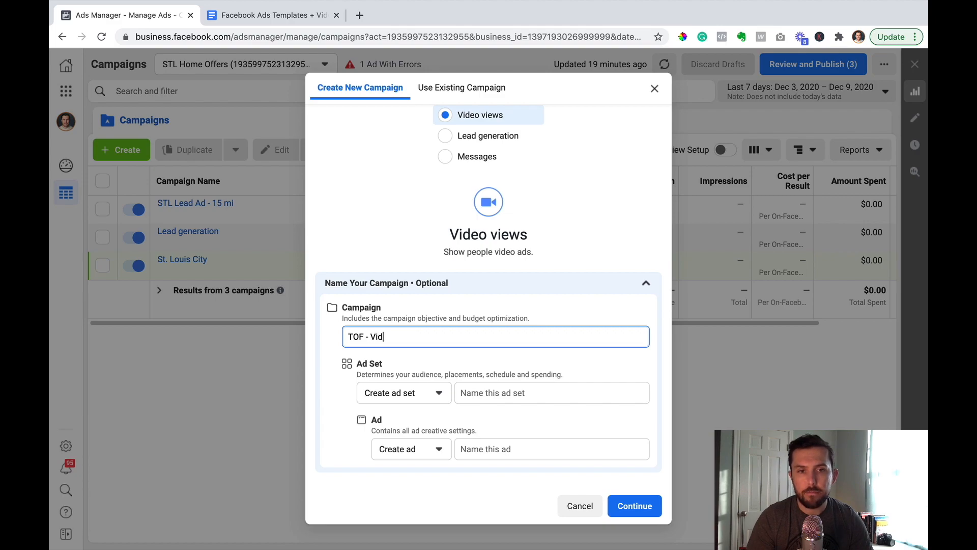
type("eo View")
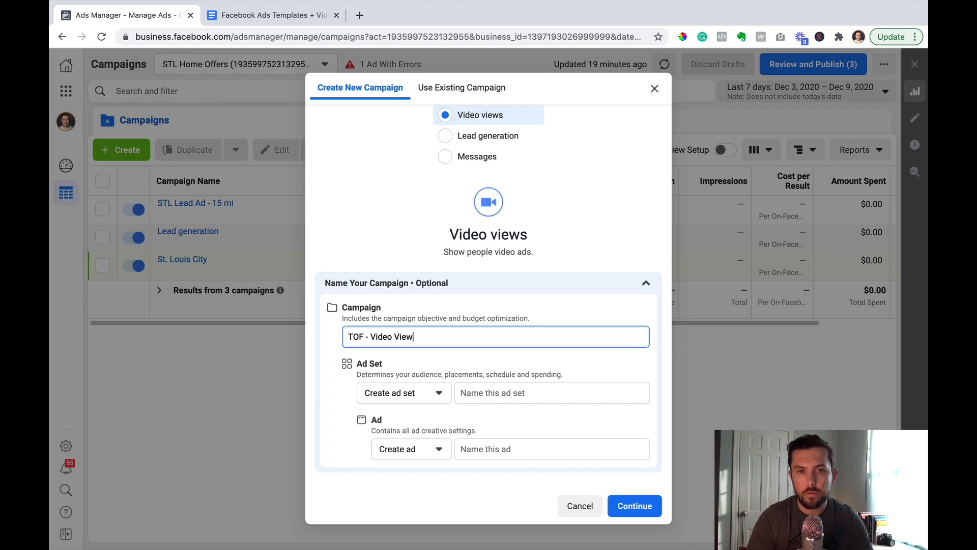
type("Ca")
key("BackSpace")
key("BackSpace")
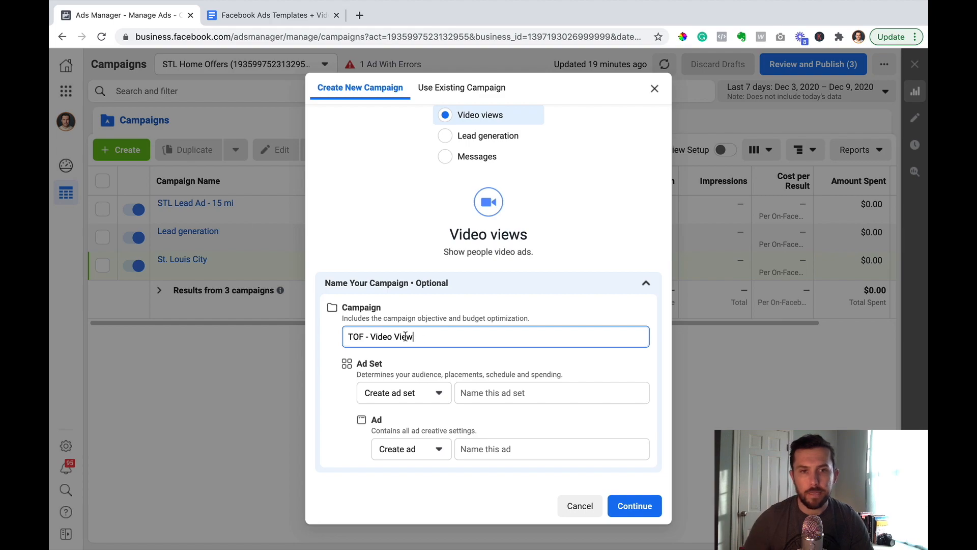
Name the new campaign's ad set "TOF - Video View"
left_click(522, 394)
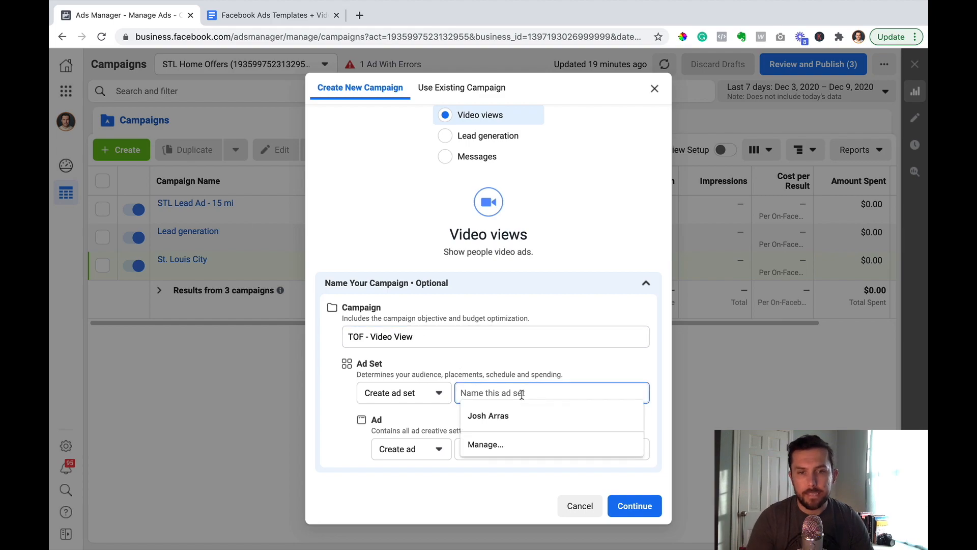
type("T")
key("BackSpace")
type("TOF - Vi")
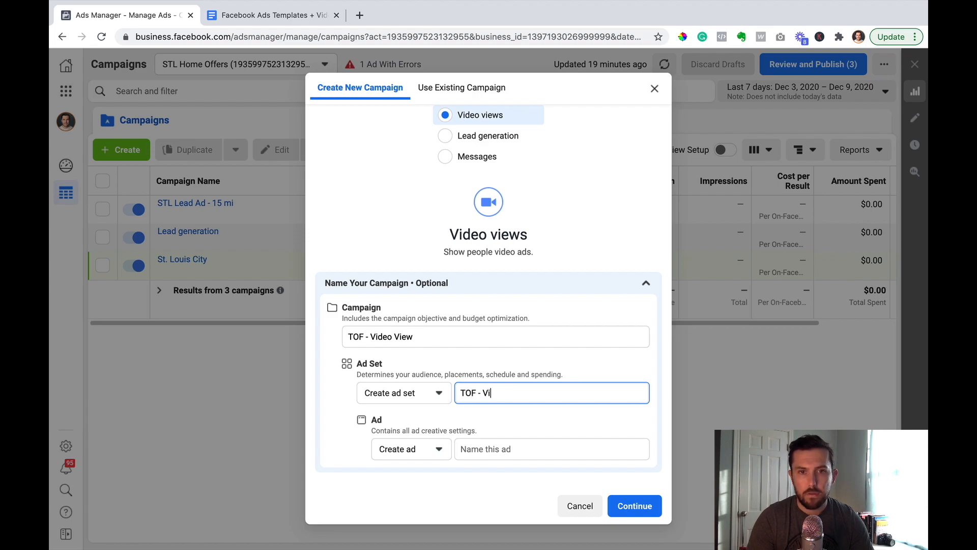
type("deo View")
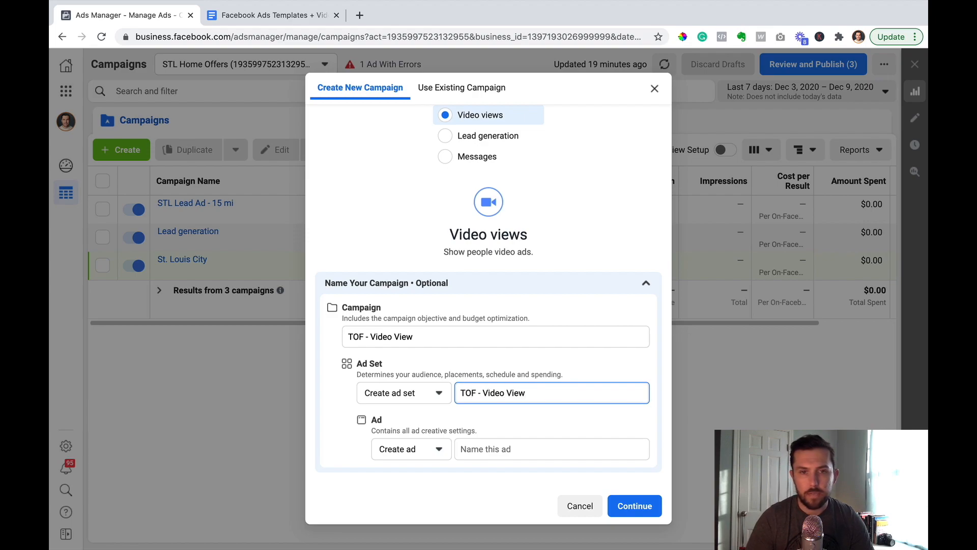
Name the ad "TOF - Video View - Our Process Video" and continue to the campaign settings
left_click(544, 454)
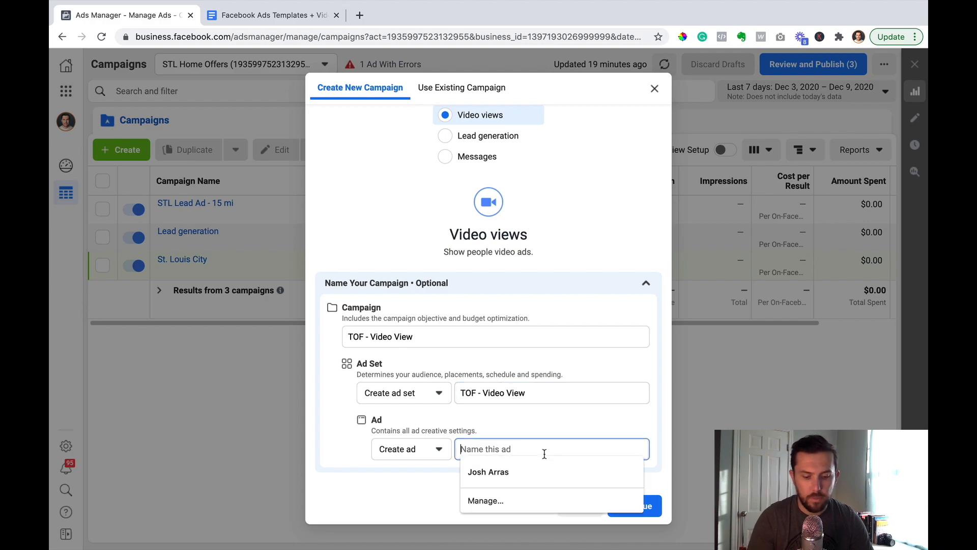
type("TOF - Video View ")
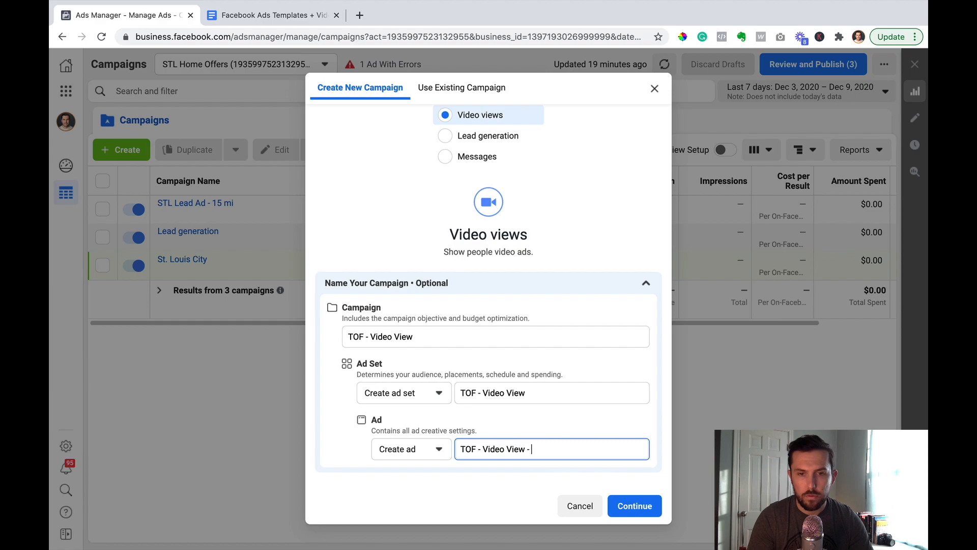
type("- Our P")
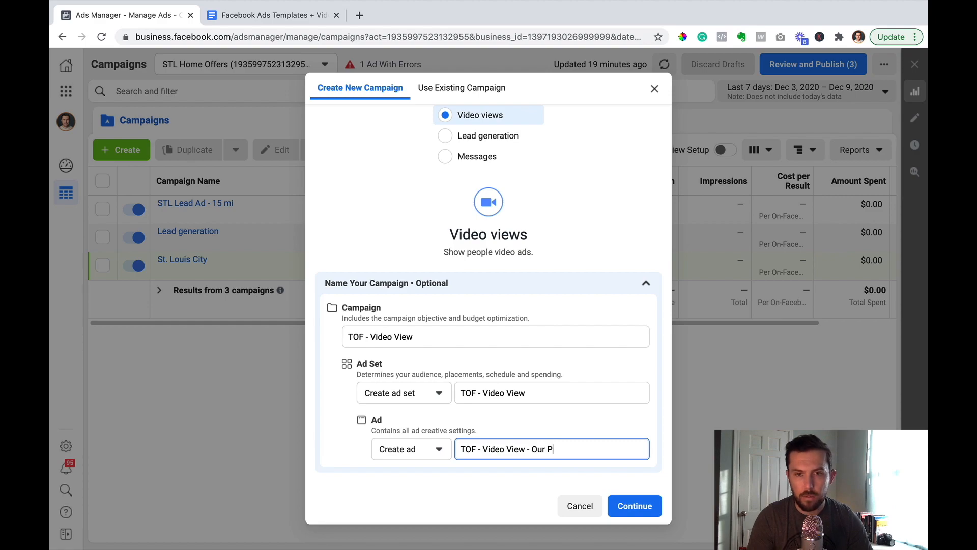
type("rocess Video")
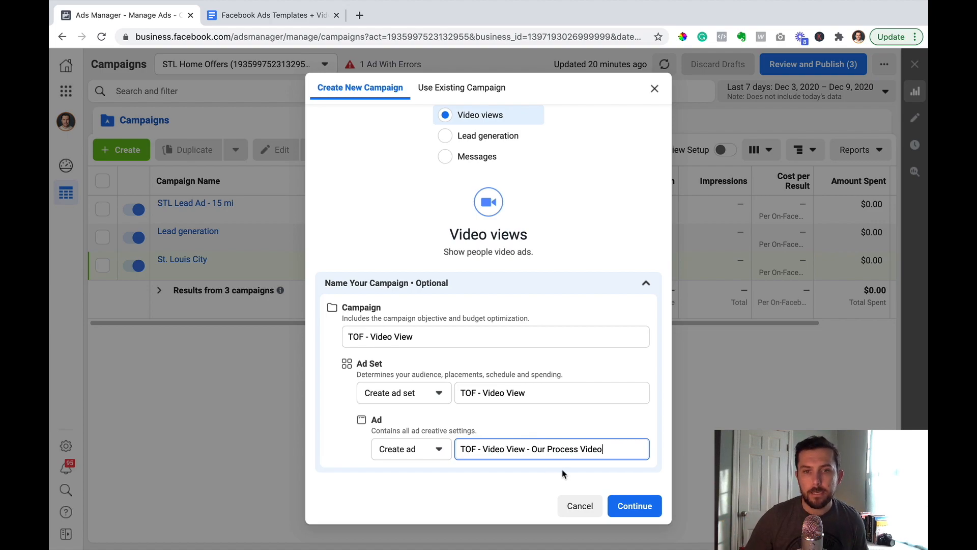
left_click(634, 507)
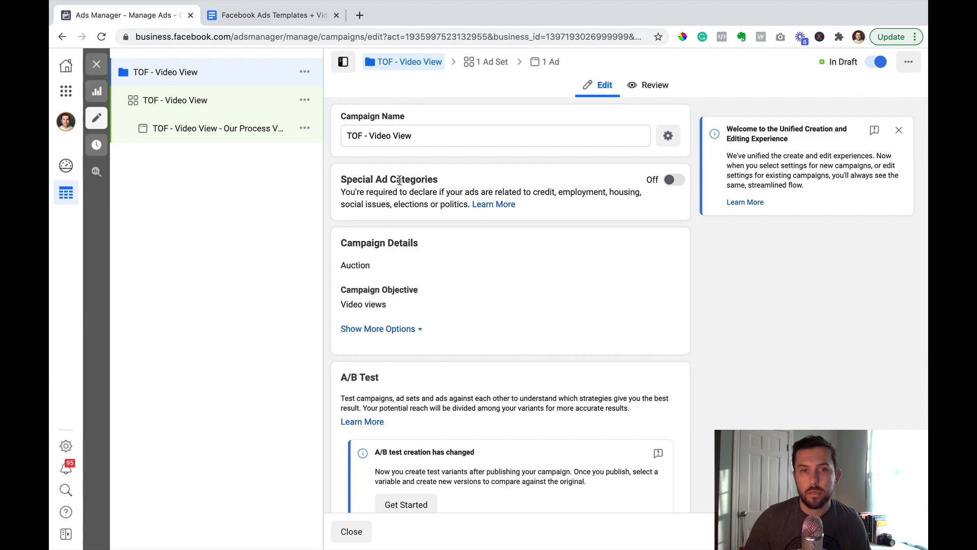
Turn on Special Ad Categories for the campaign and declare the Housing category
left_click(674, 181)
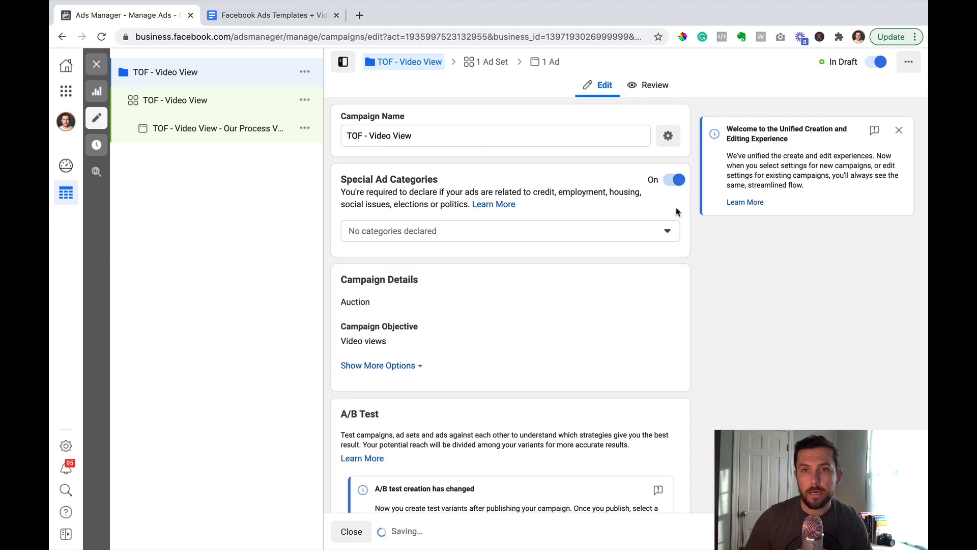
left_click(467, 235)
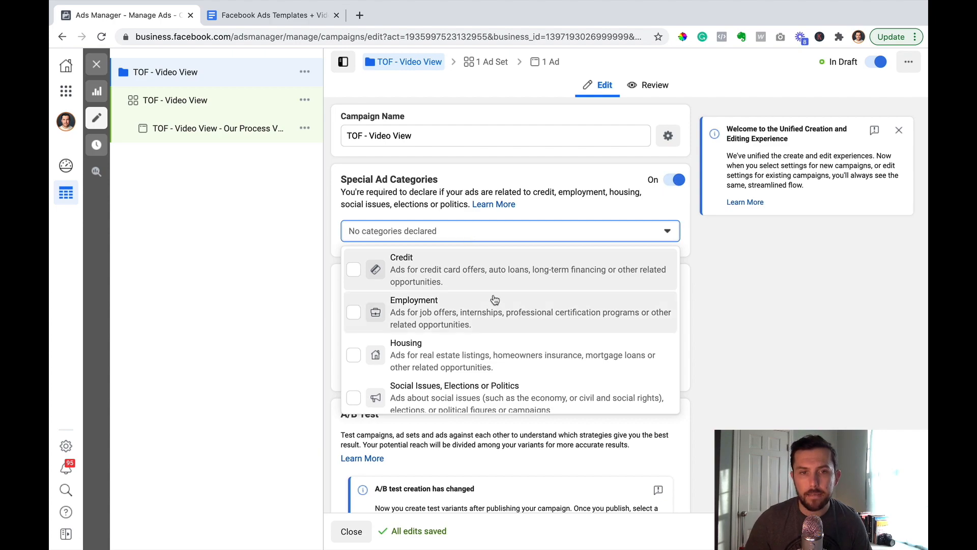
left_click(354, 357)
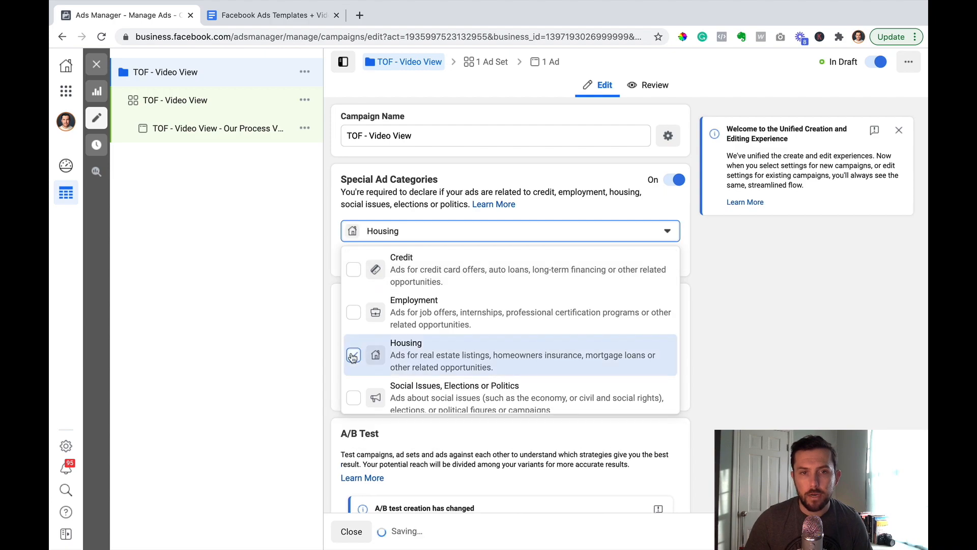
left_click(729, 304)
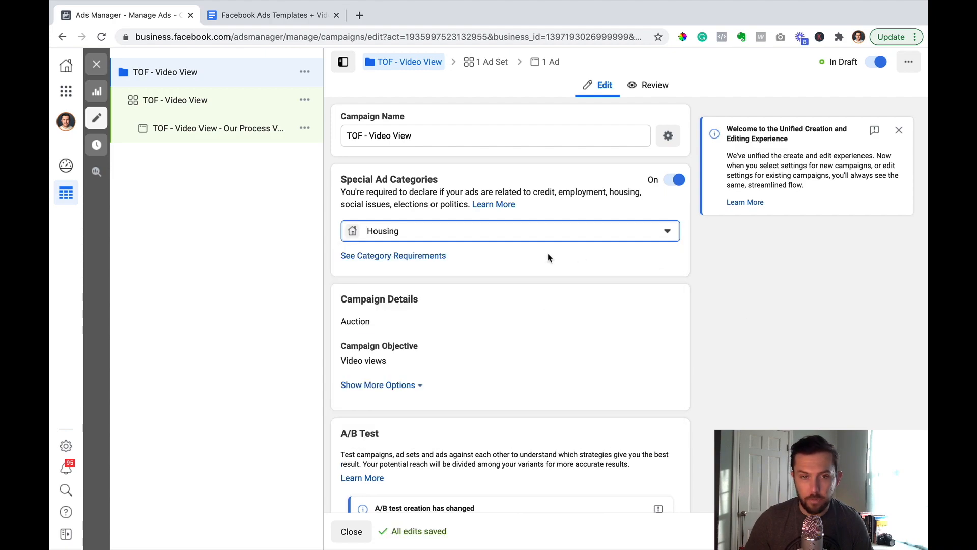
Go on to the ad set settings and set its daily budget to $10.00
scroll(534, 219, "down", 3)
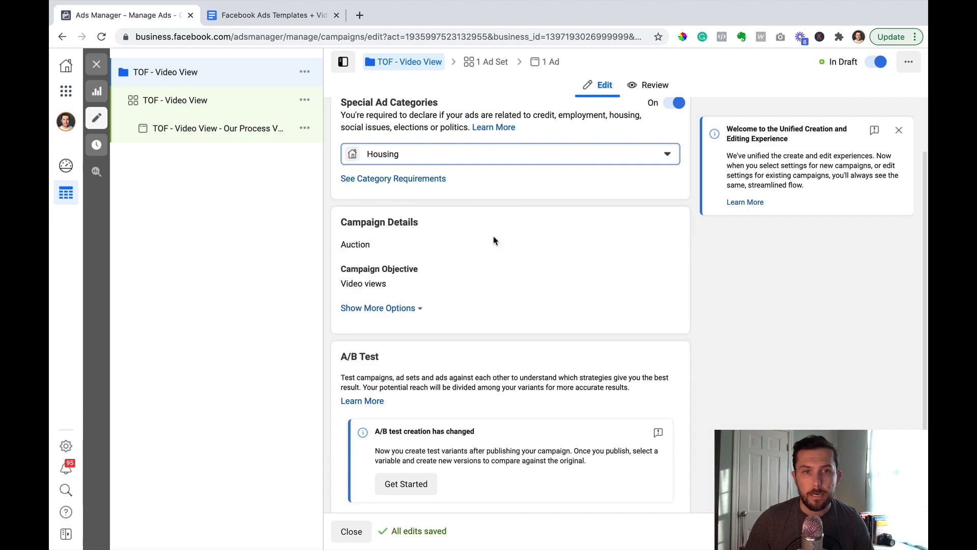
scroll(496, 239, "down", 3)
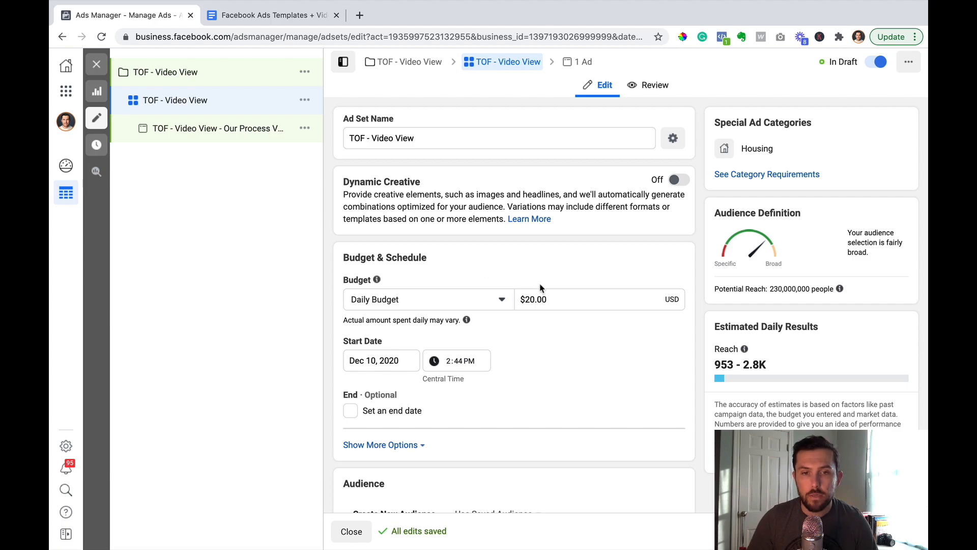
left_click(530, 300)
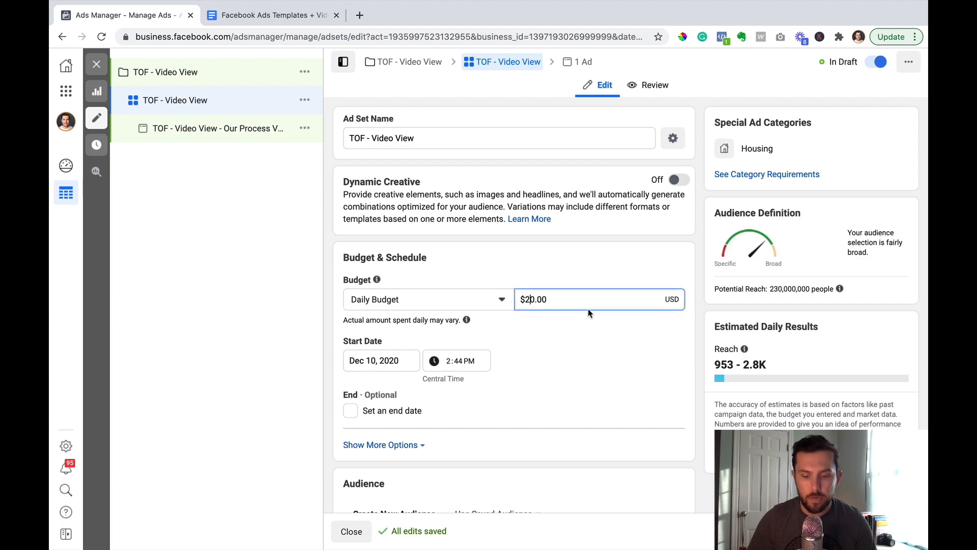
key("BackSpace")
type("1")
left_click(585, 330)
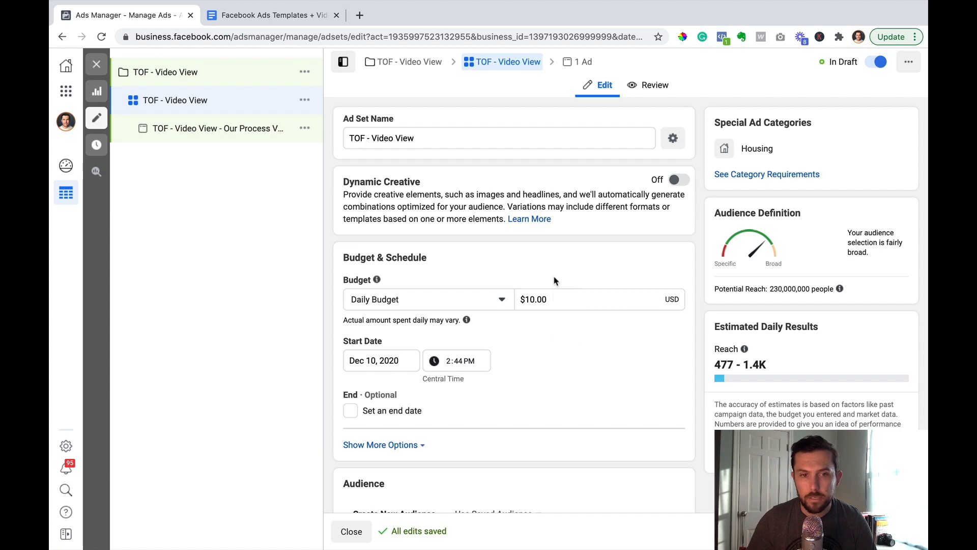
Examine the ad set's audience options, including custom audiences, the minimum age choices, gender and detailed targeting
scroll(554, 279, "down", 2)
scroll(551, 270, "down", 3)
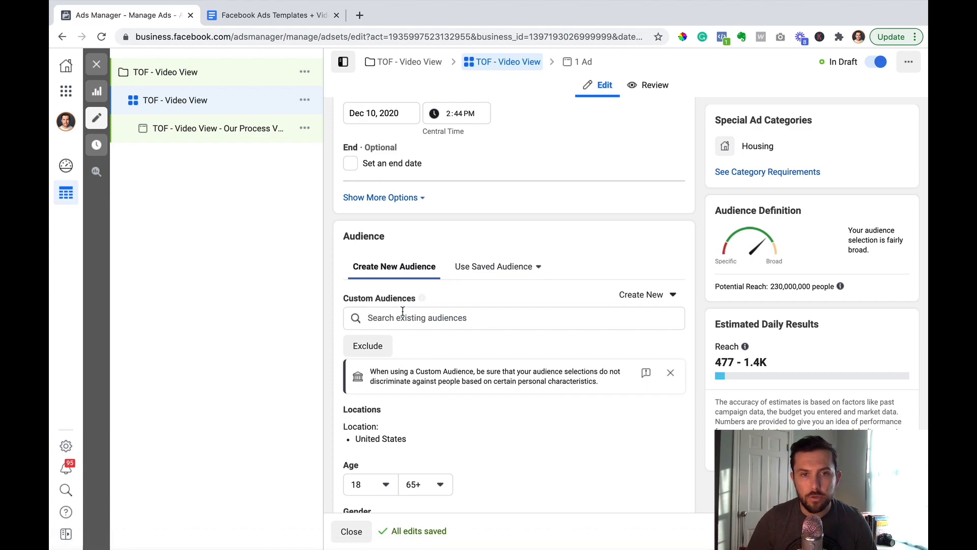
mouse_move(421, 298)
scroll(458, 316, "down", 1)
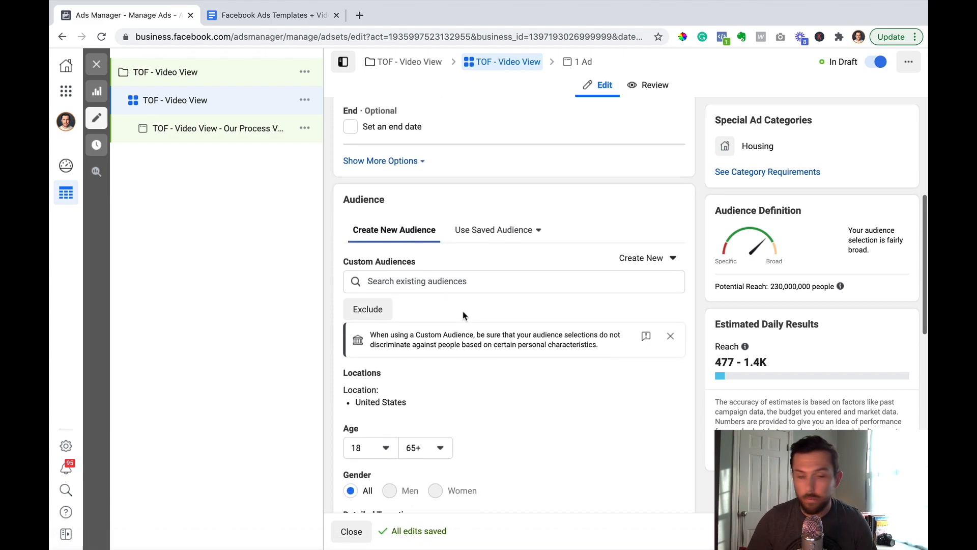
scroll(466, 315, "down", 2)
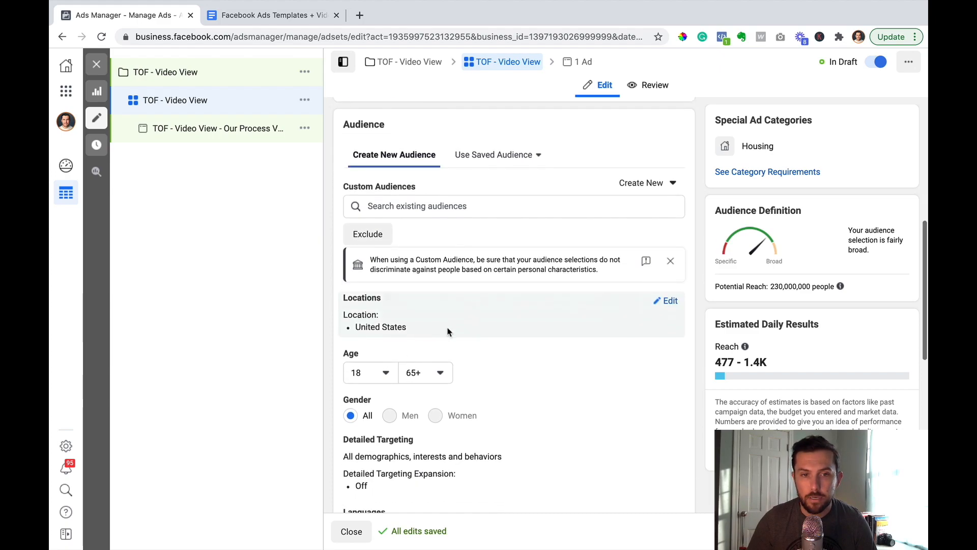
left_click(381, 377)
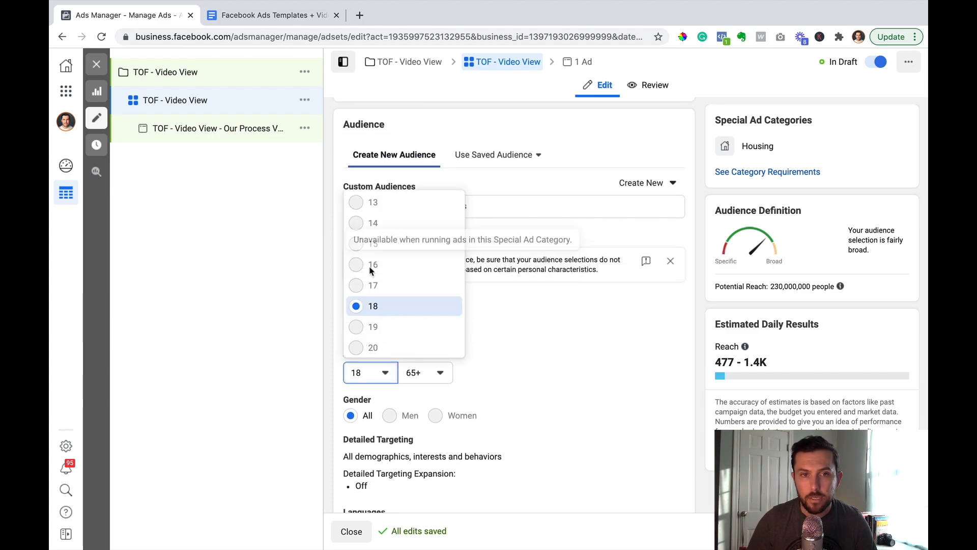
left_click(371, 373)
scroll(516, 368, "down", 2)
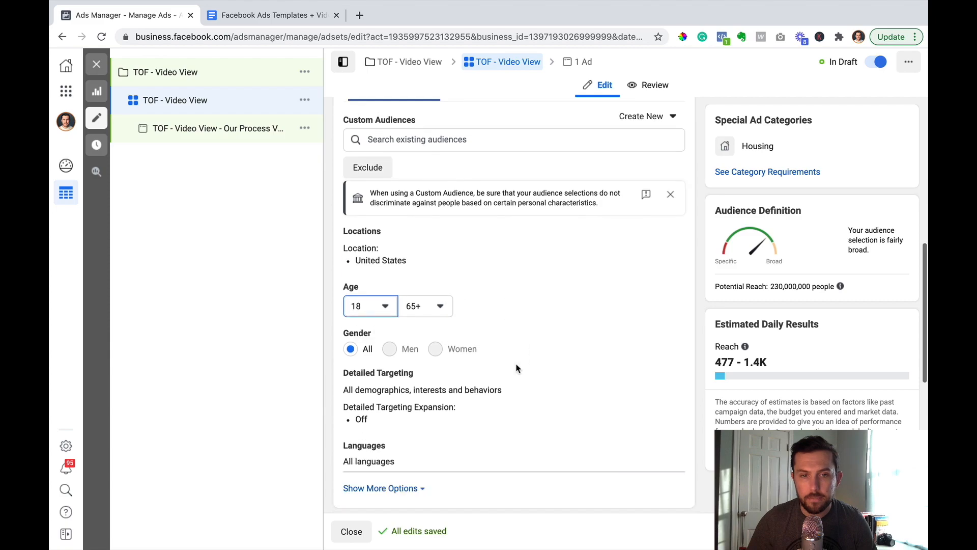
mouse_move(395, 347)
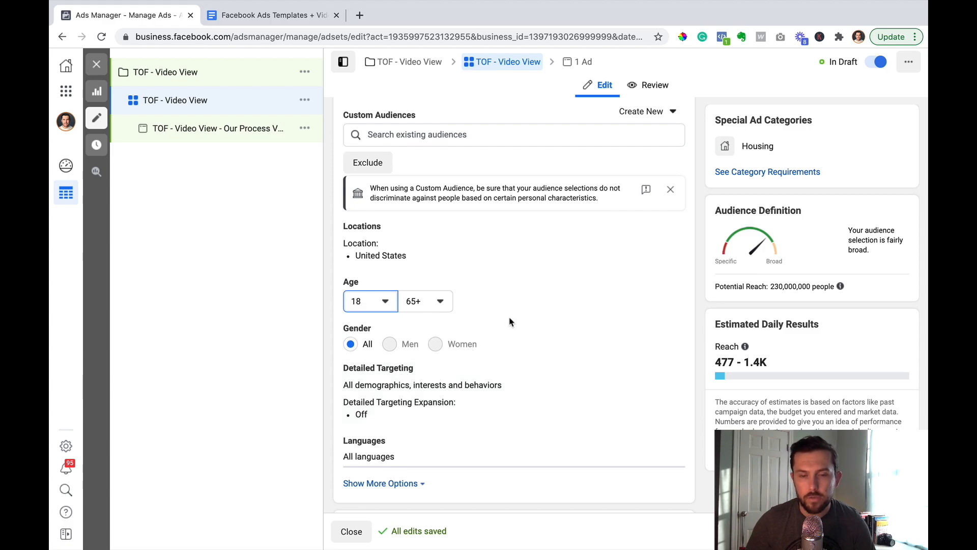
scroll(511, 322, "up", 2)
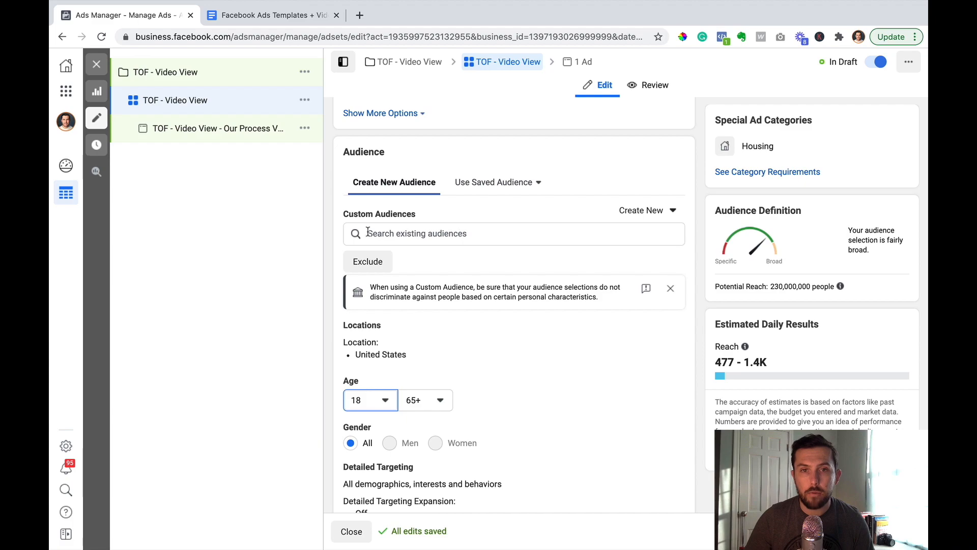
scroll(526, 270, "down", 5)
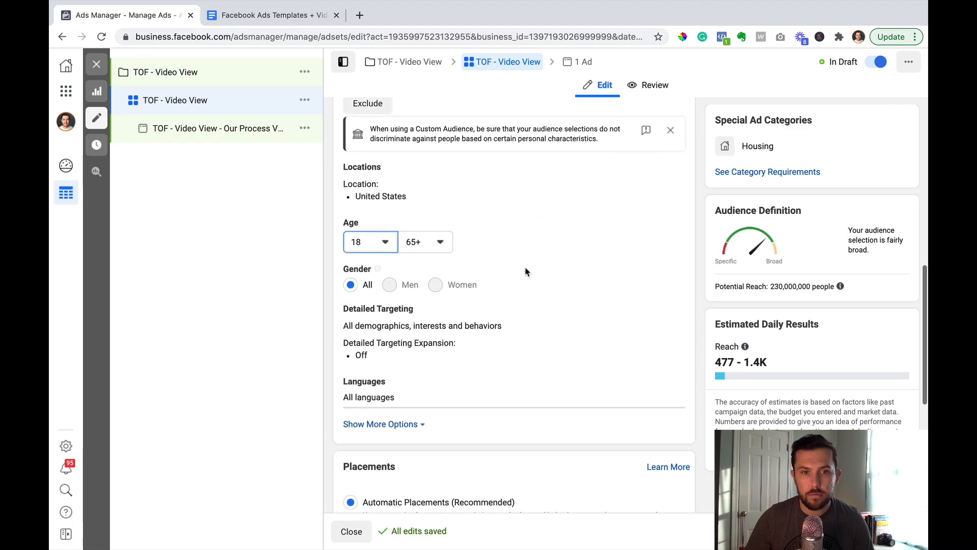
Edit the audience locations and remove United States from the targeted locations
scroll(526, 271, "up", 2)
mouse_move(386, 194)
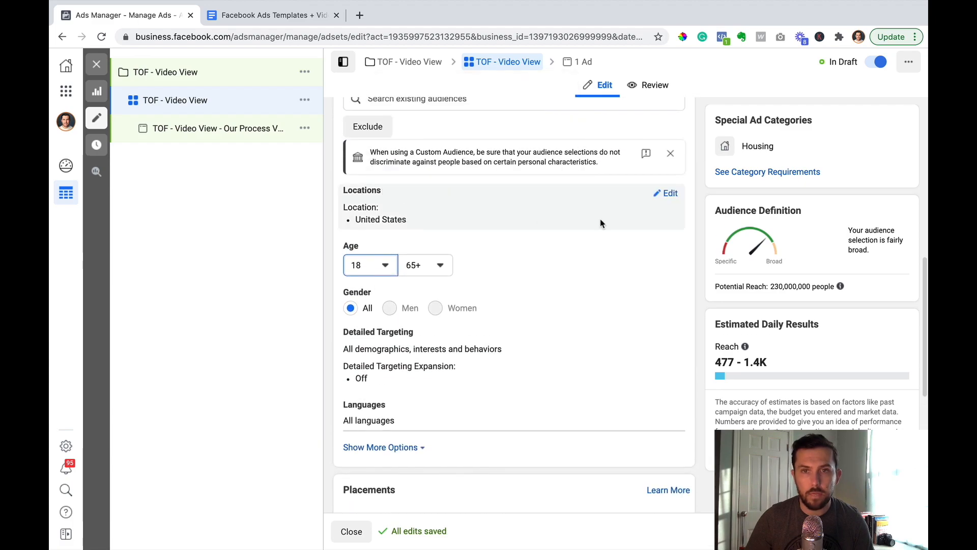
left_click(667, 193)
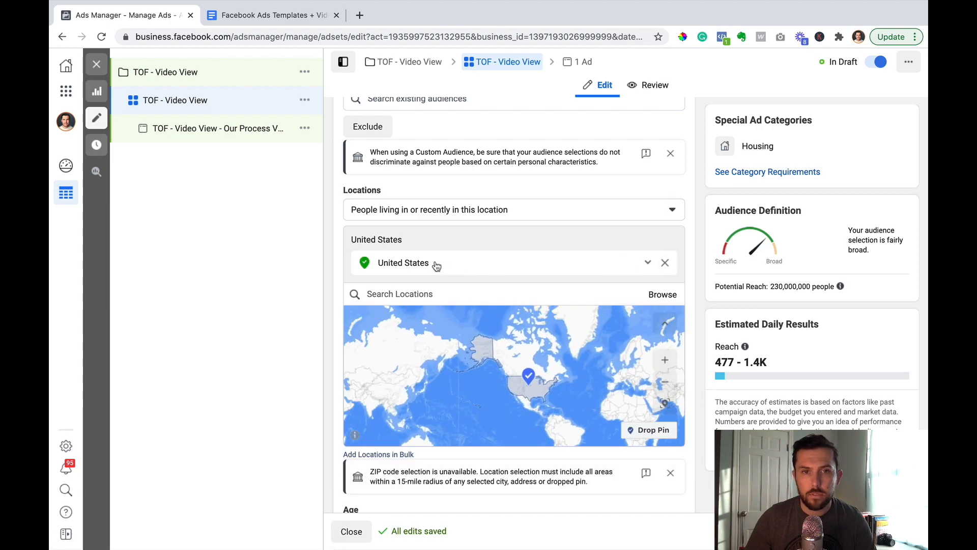
left_click(665, 263)
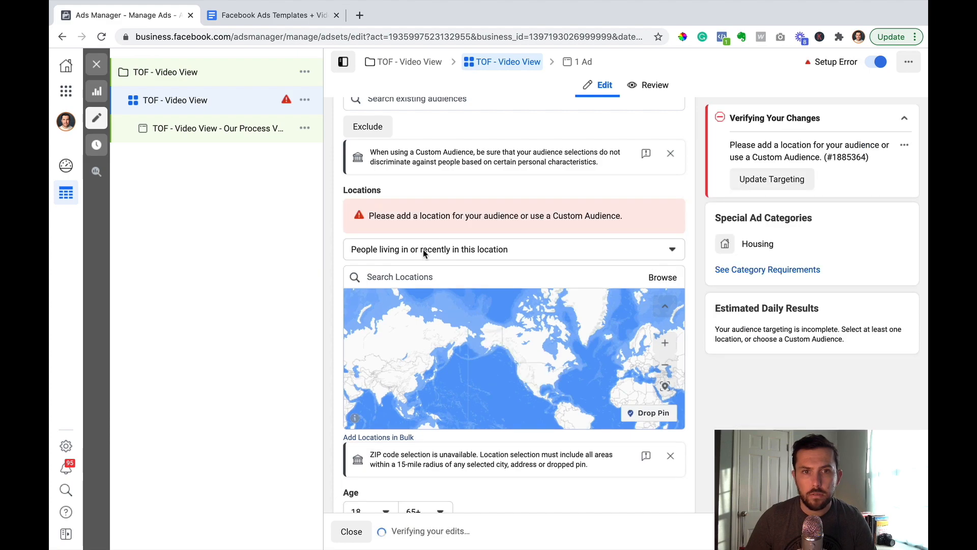
Add St. Louis, Missouri to the audience's targeted locations
left_click(428, 277)
type("st. louis")
left_click(381, 320)
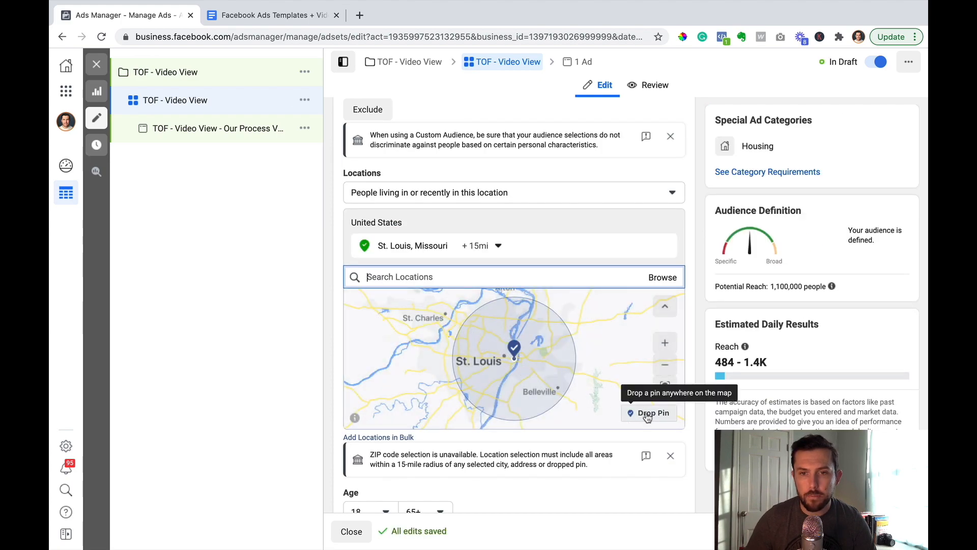
Drop a location pin just west of St. Louis at about (38.6555, -90.3928) and remove the St. Louis, Missouri location
left_click(629, 414)
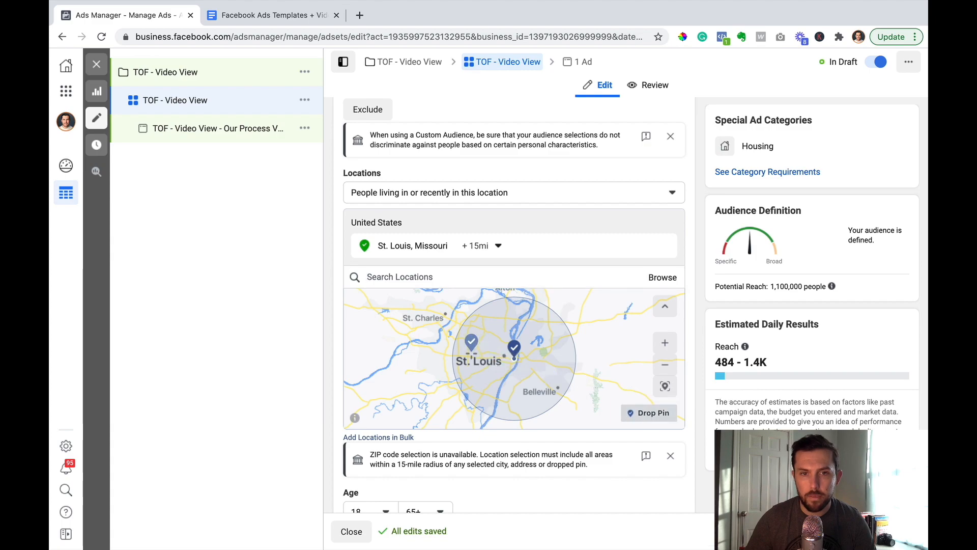
left_click(470, 351)
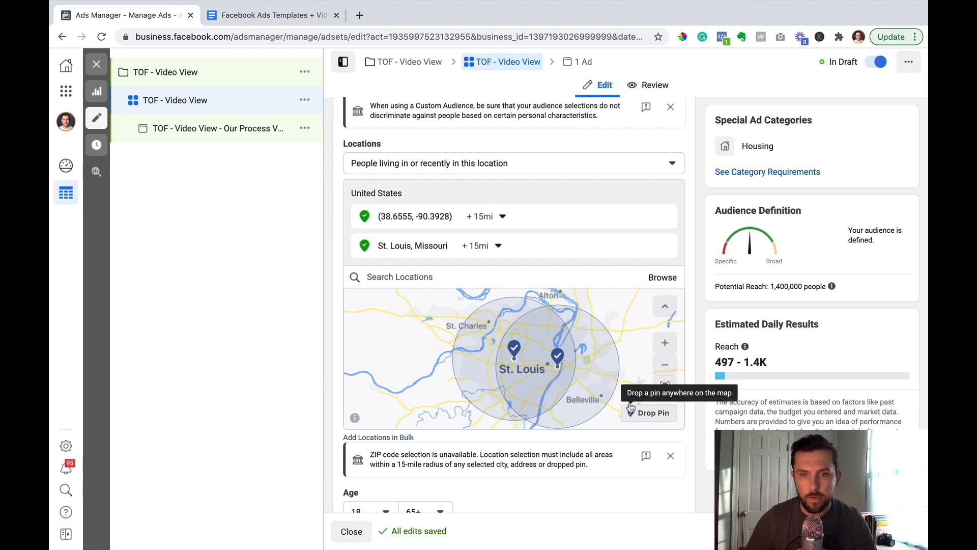
mouse_move(504, 245)
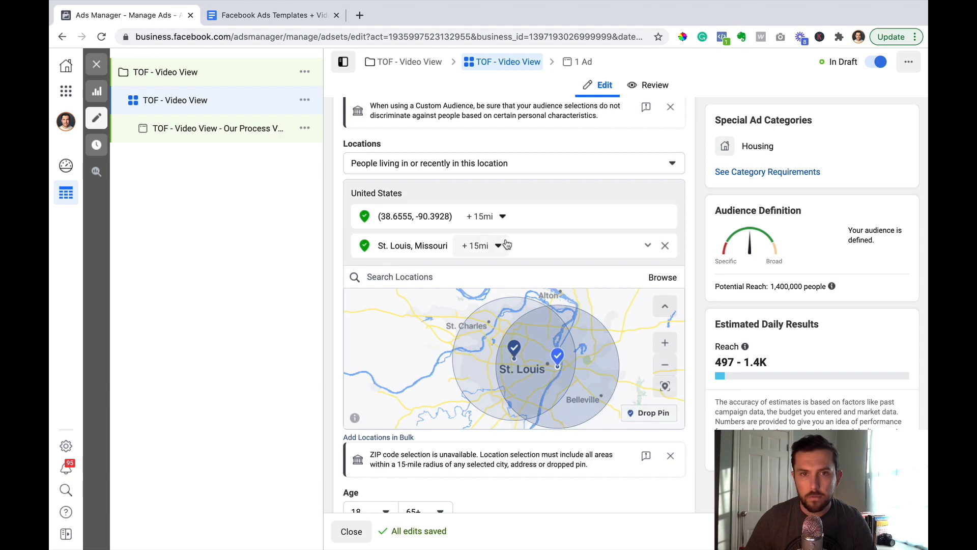
left_click(664, 246)
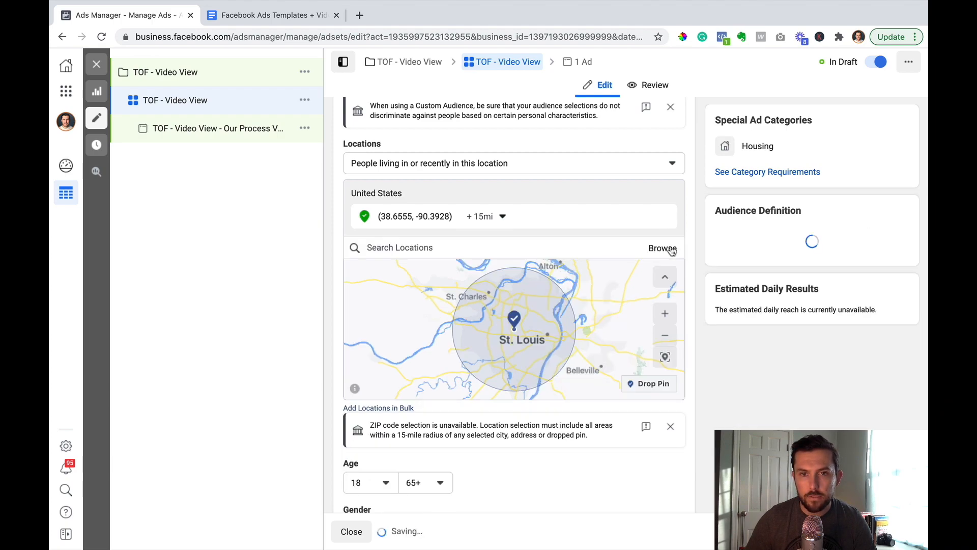
left_click(649, 384)
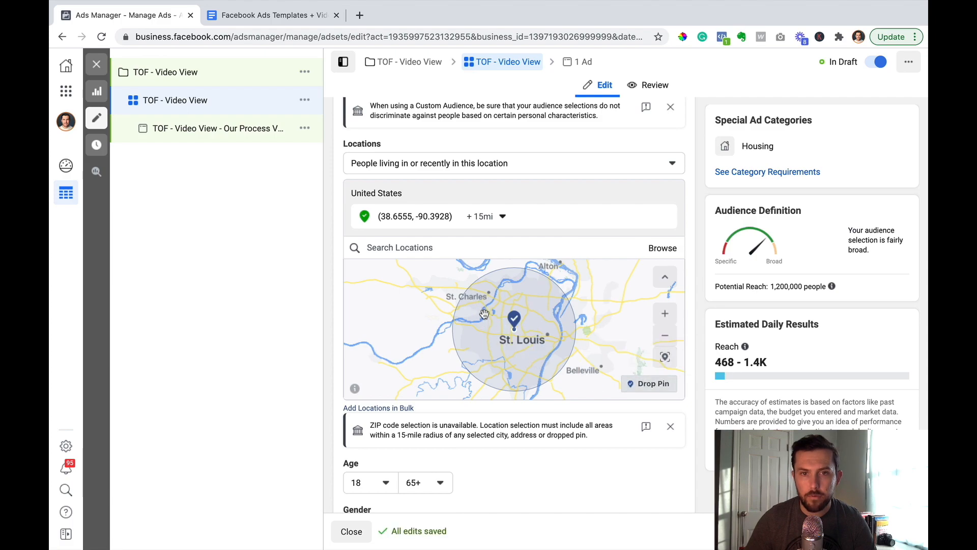
left_click(485, 313)
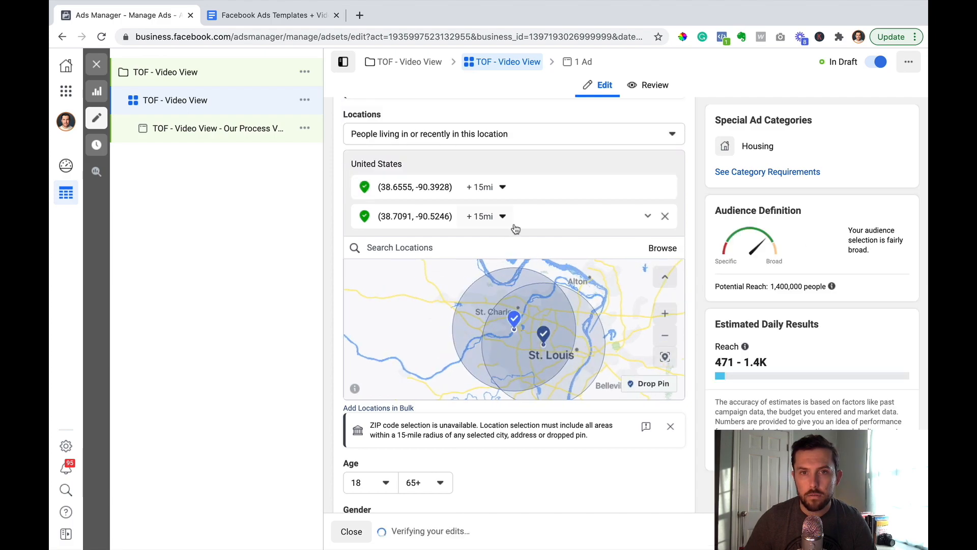
left_click(664, 216)
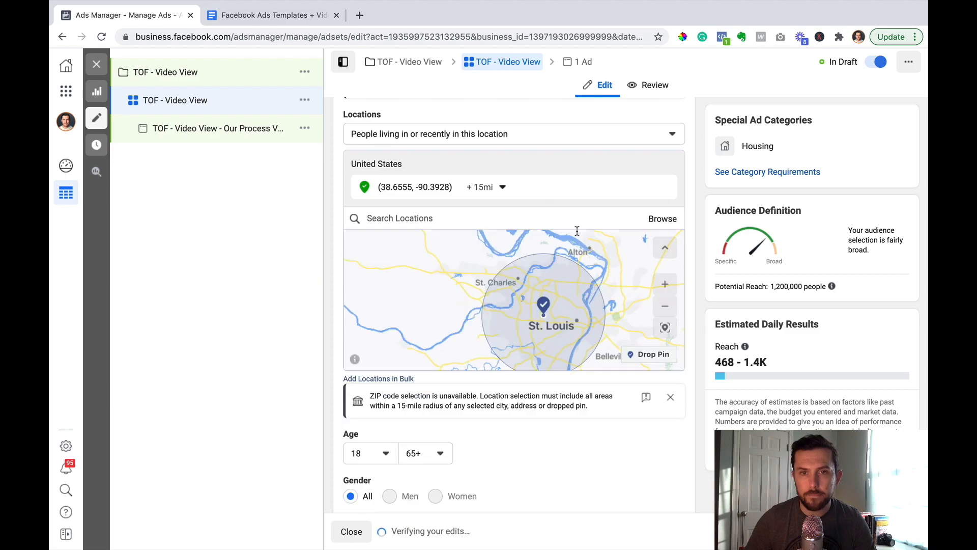
Drop a location pin near St. Charles at about (38.7027, -90.6400) and remove the (38.6555, -90.3928) pin
left_click(650, 354)
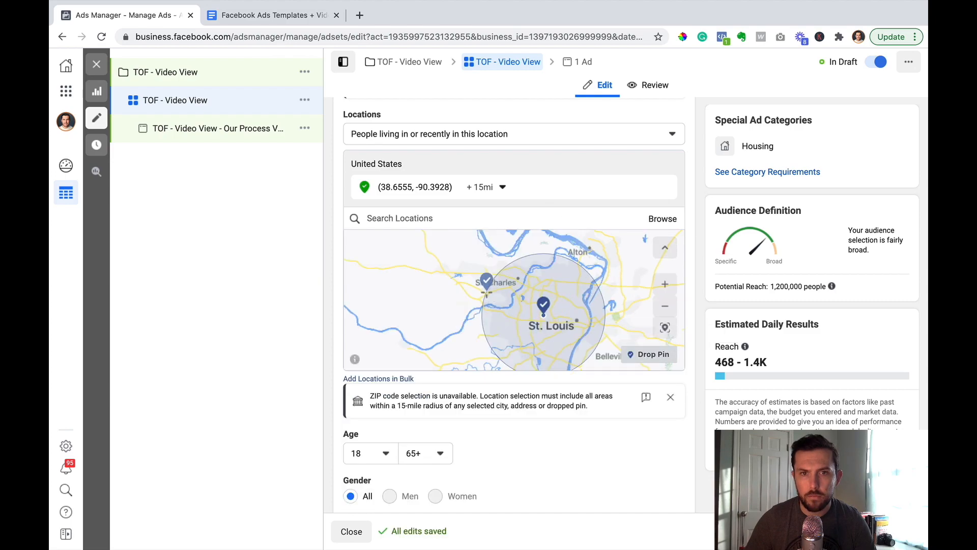
left_click(488, 301)
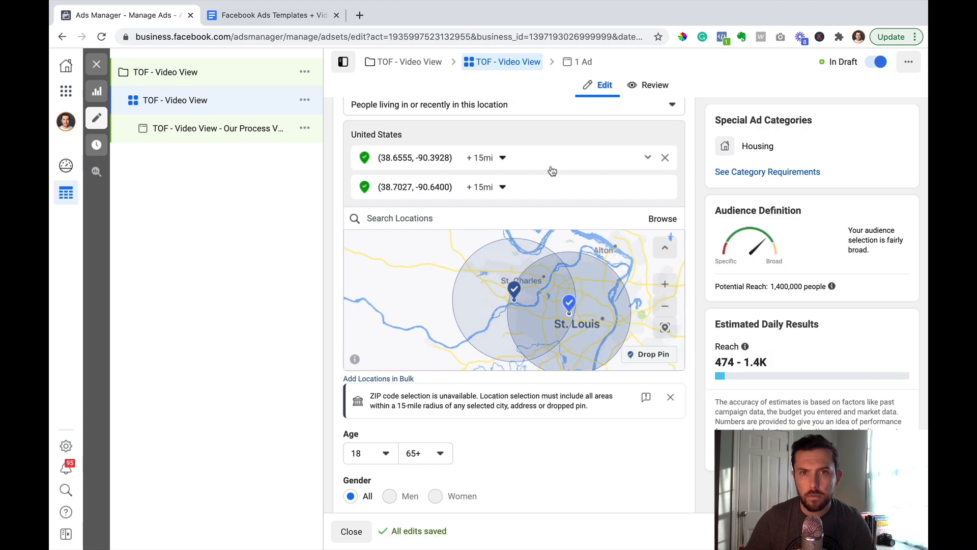
left_click(664, 158)
Drop a second location pin south of the St. Charles one, at about (38.5739, -90.5795)
scroll(536, 262, "up", 3)
scroll(537, 262, "down", 3)
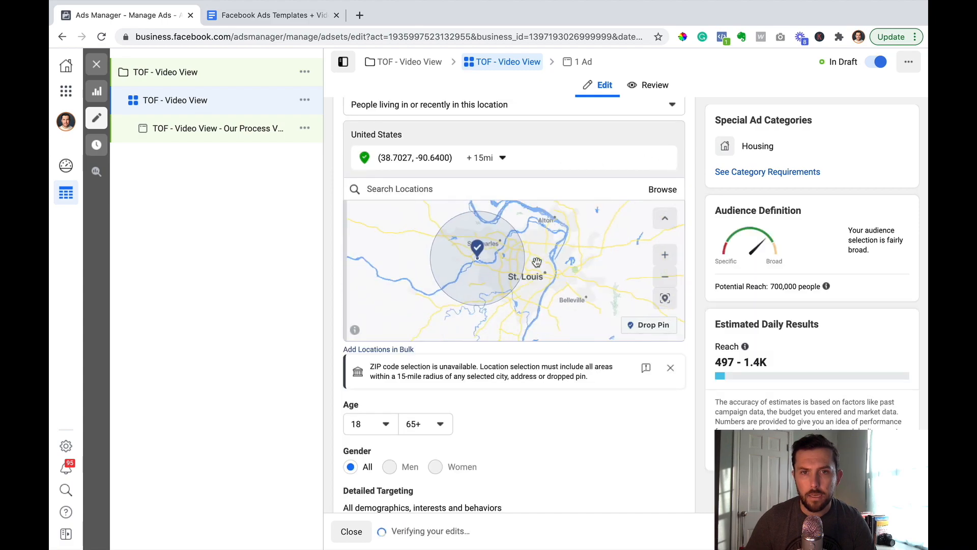
left_click_drag(540, 258, 546, 269)
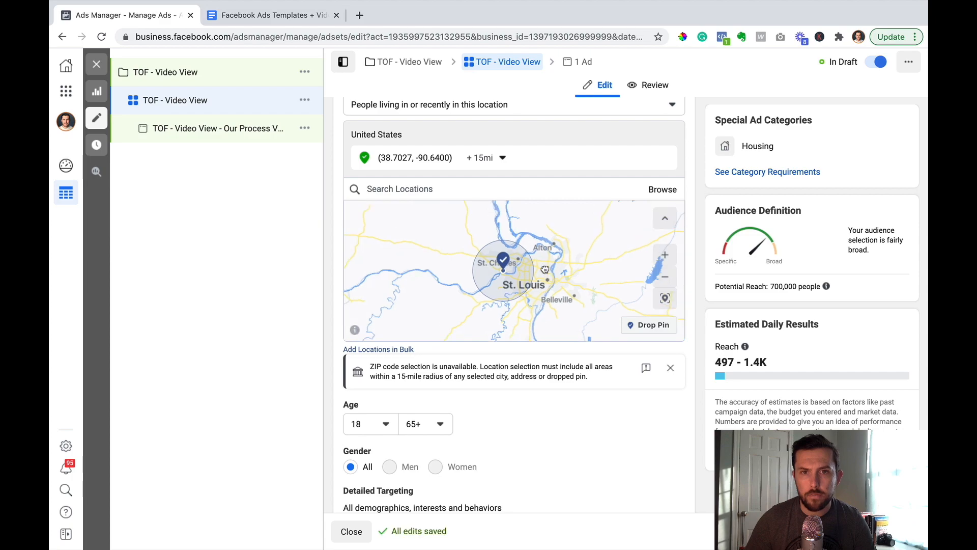
left_click(665, 254)
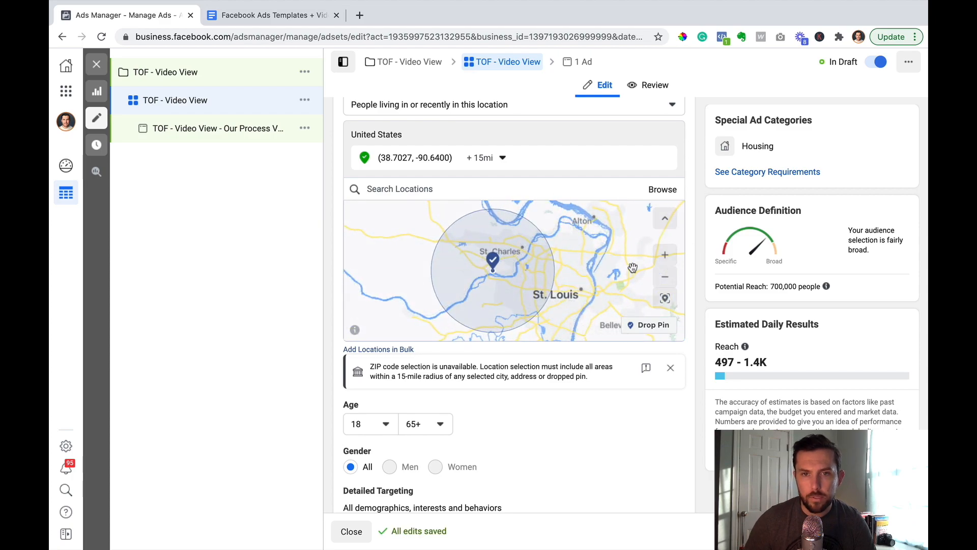
left_click_drag(578, 288, 565, 266)
left_click(651, 325)
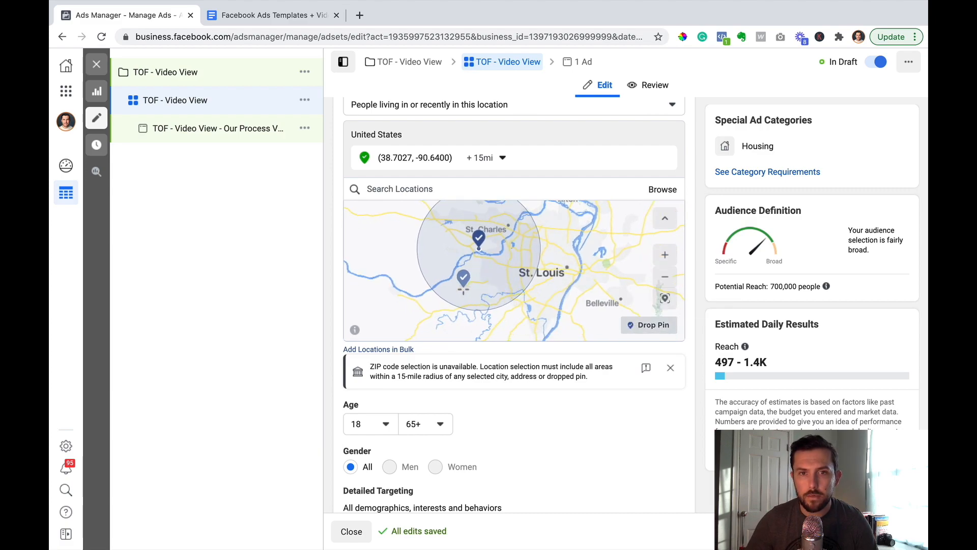
left_click(492, 286)
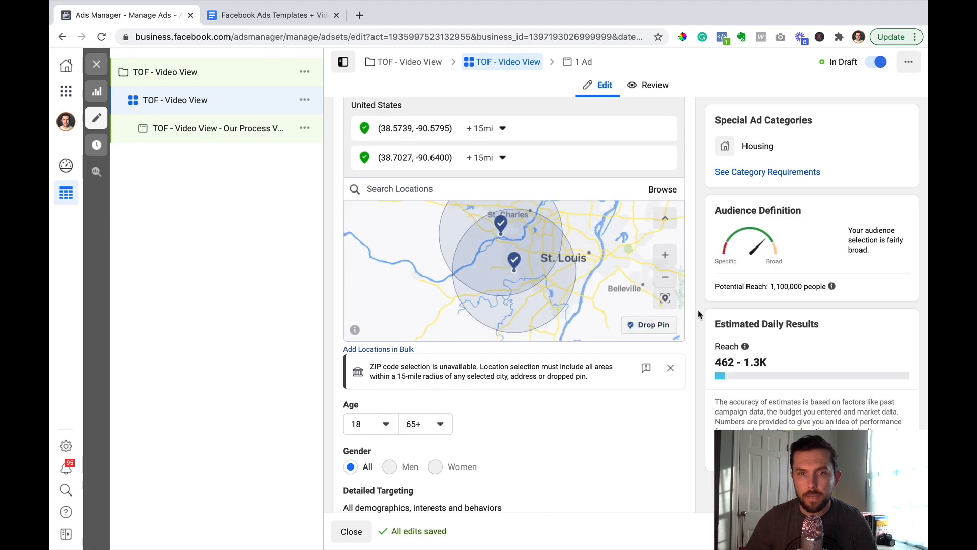
Set the ad set's daily budget to $20.00 and check the estimated daily reach
scroll(698, 314, "up", 7)
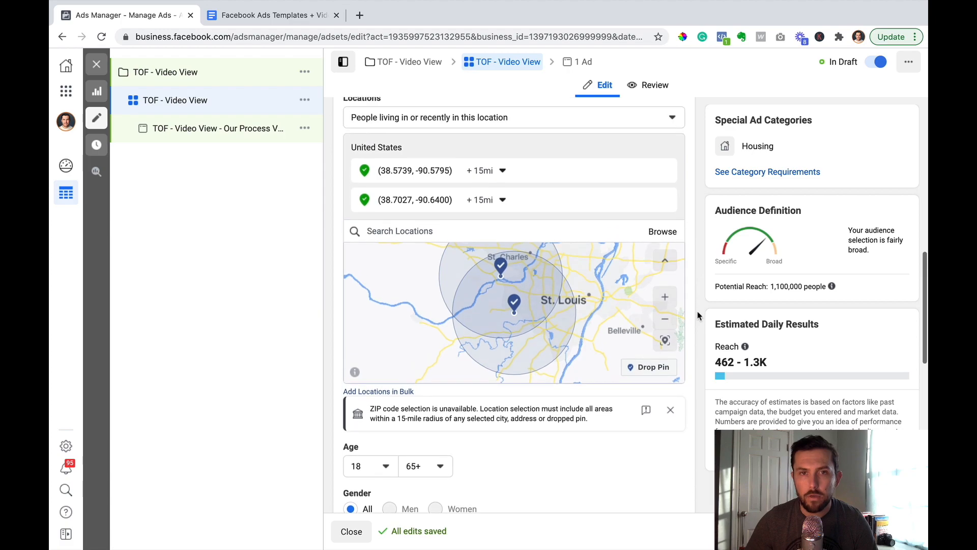
scroll(696, 315, "up", 3)
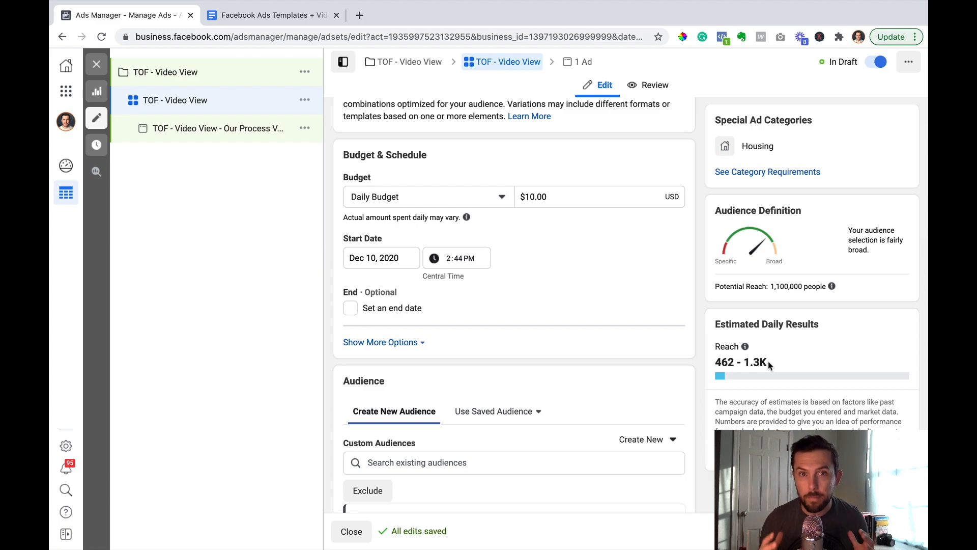
left_click(569, 203)
key("BackSpace")
type("2")
left_click(566, 232)
left_click_drag(716, 362, 778, 365)
left_click(777, 365)
Set the daily budget to $5.00 to compare the estimated daily reach
left_click(532, 197)
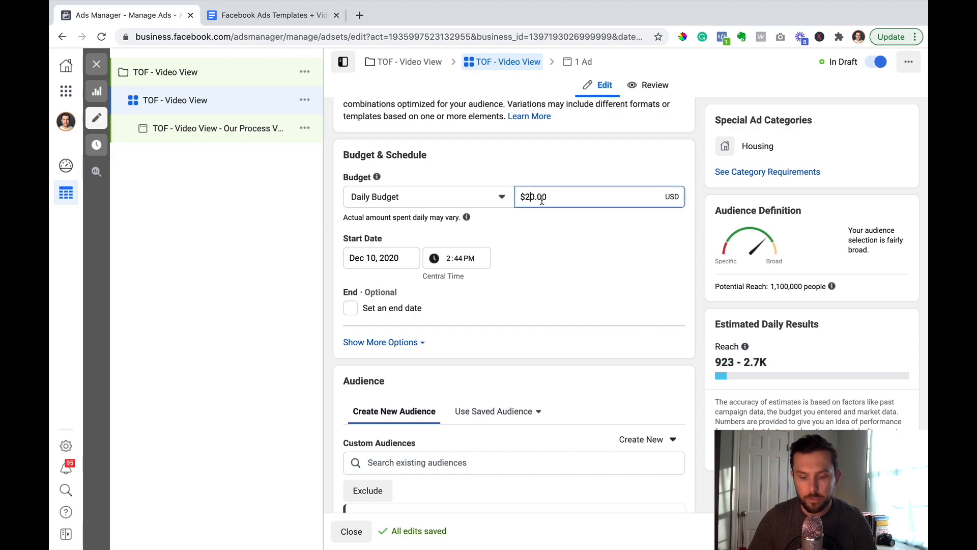
key("BackSpace")
type("5")
left_click(563, 234)
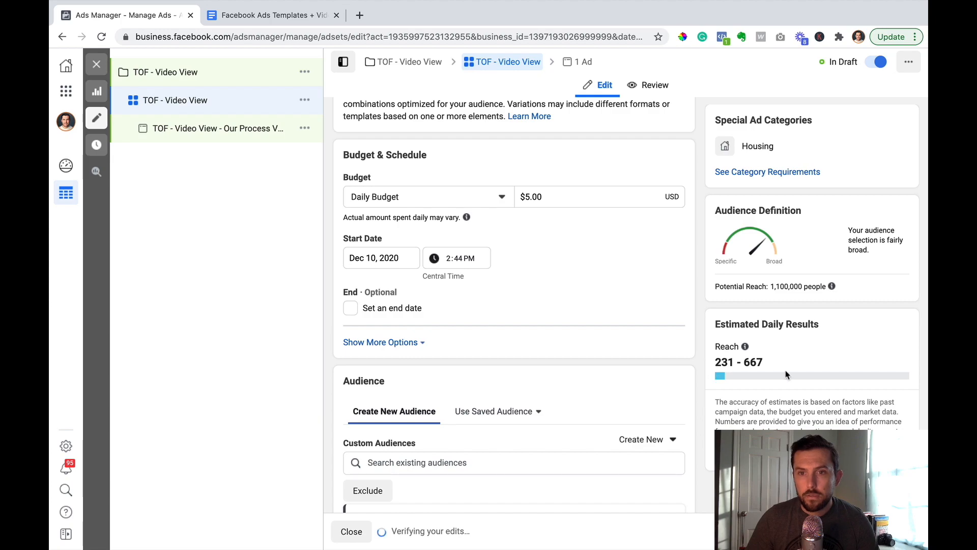
Set the ad set's daily budget to $10.00
left_click(530, 197)
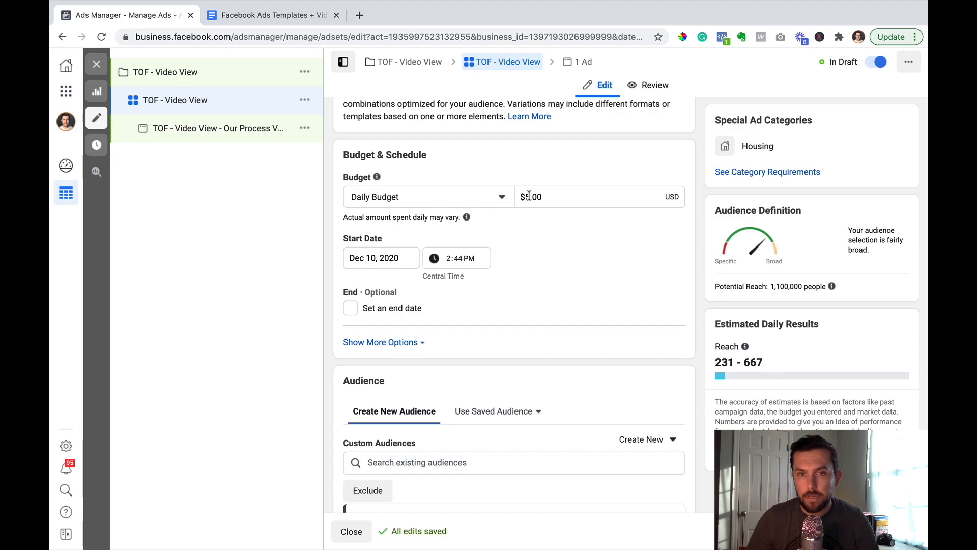
key("BackSpace")
type("10")
left_click(546, 238)
Switch the ad set to manual placements and exclude the Audience Network, Messenger and Instagram platforms
scroll(546, 235, "down", 8)
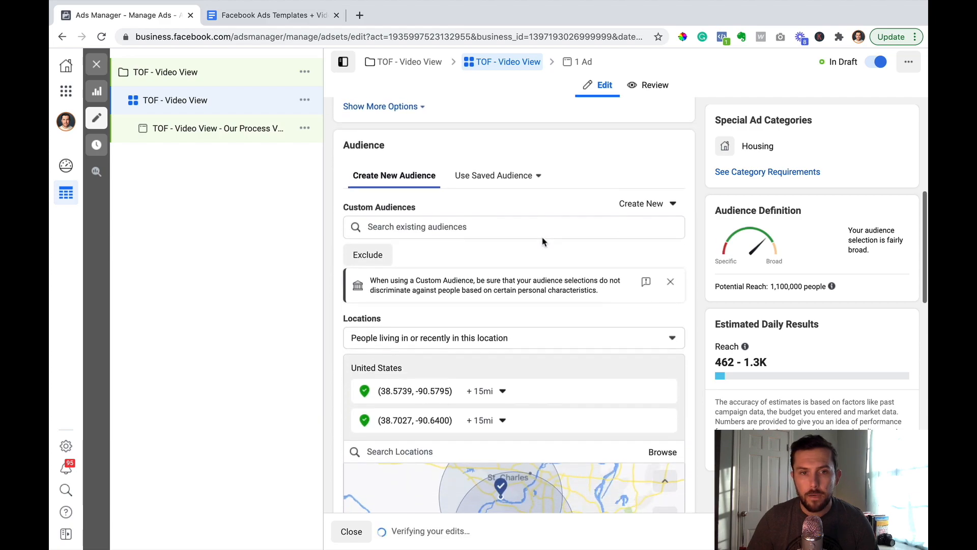
scroll(702, 263, "down", 8)
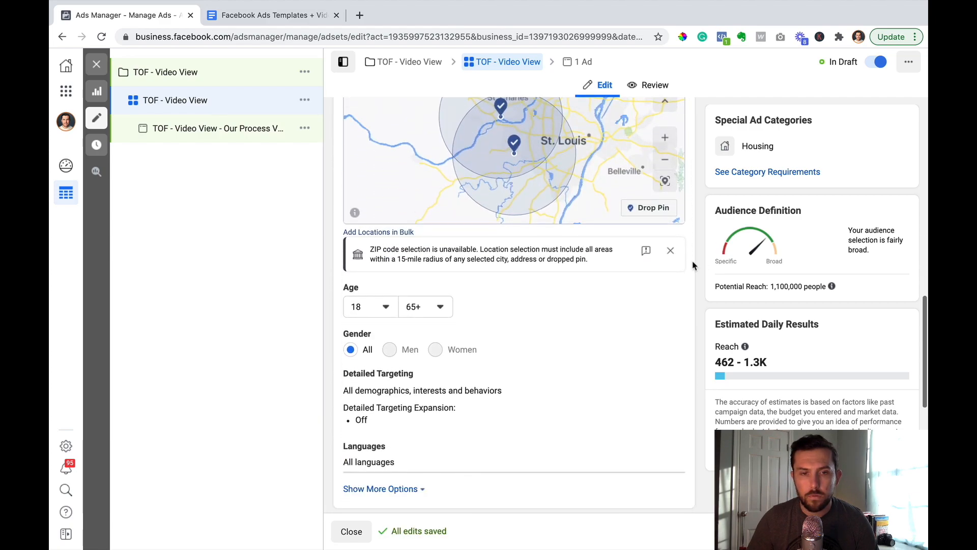
scroll(693, 265, "down", 3)
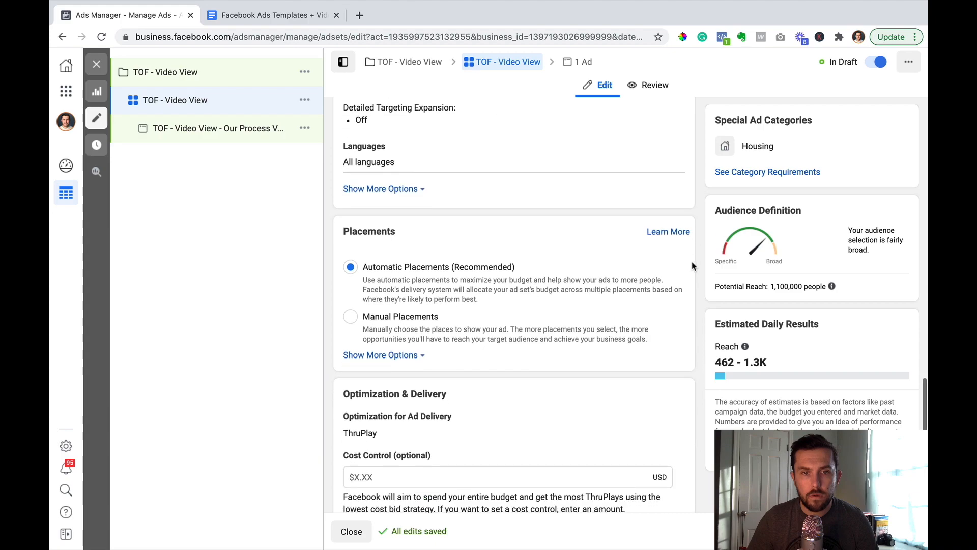
left_click(350, 316)
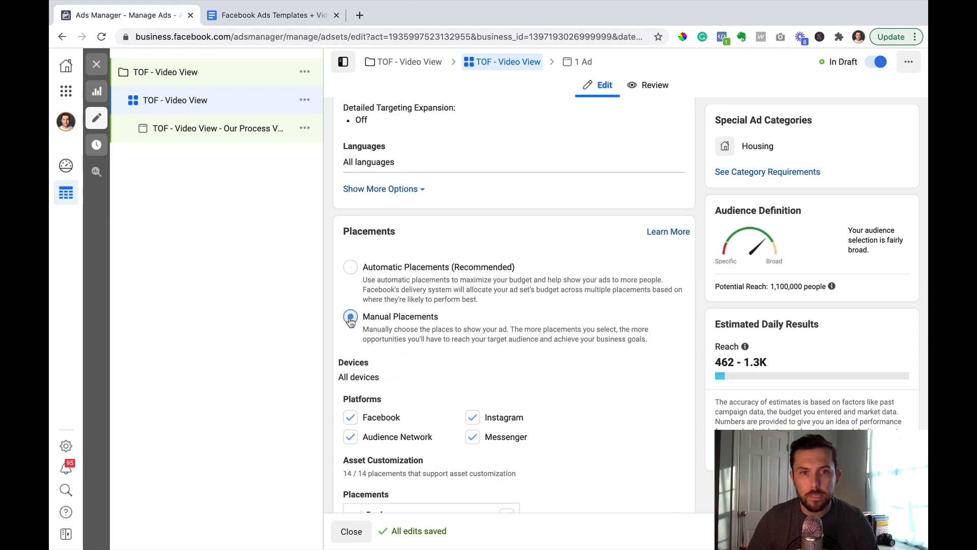
scroll(497, 330, "down", 2)
left_click(350, 369)
left_click(473, 369)
left_click(472, 349)
Exclude Facebook Marketplace, Video Feeds, Stories, In-Stream Videos, Search Results and Instant Articles, keeping only Facebook News Feed as a placement
scroll(511, 356, "down", 3)
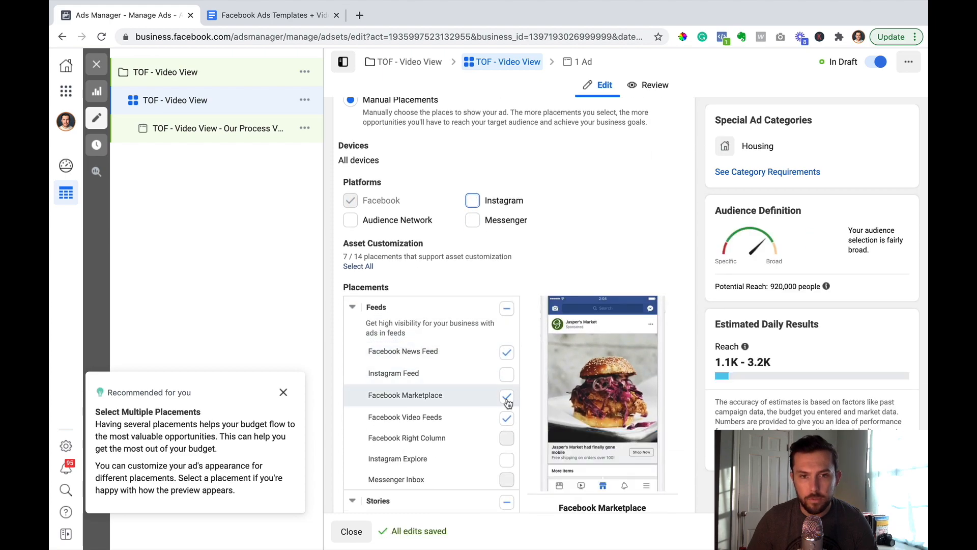
left_click(507, 397)
left_click(507, 418)
scroll(498, 412, "down", 1)
left_click(506, 439)
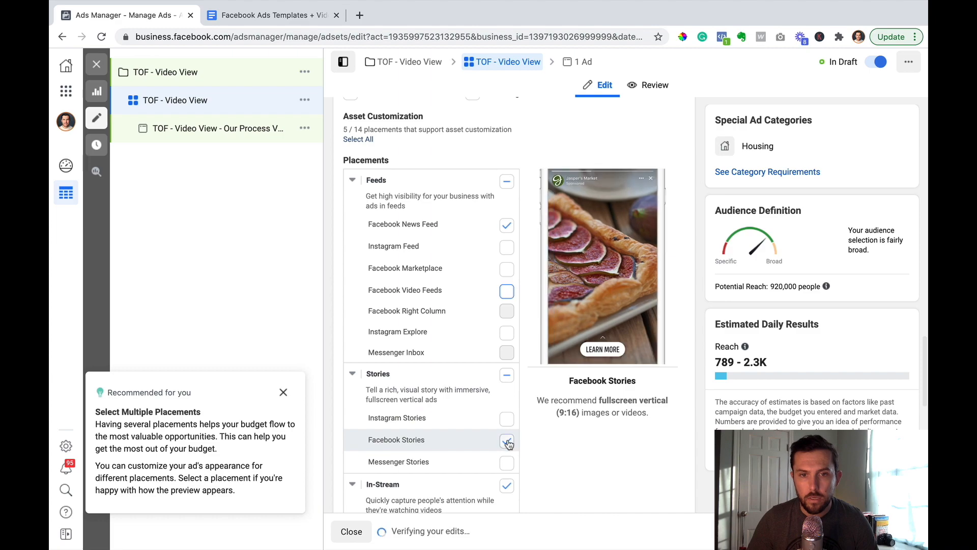
scroll(506, 422, "down", 3)
left_click(506, 379)
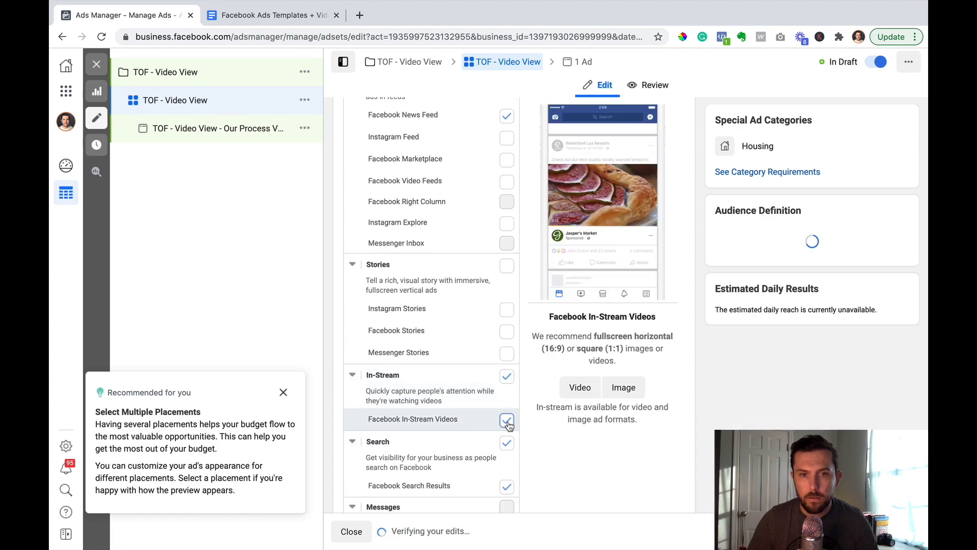
scroll(507, 382, "down", 3)
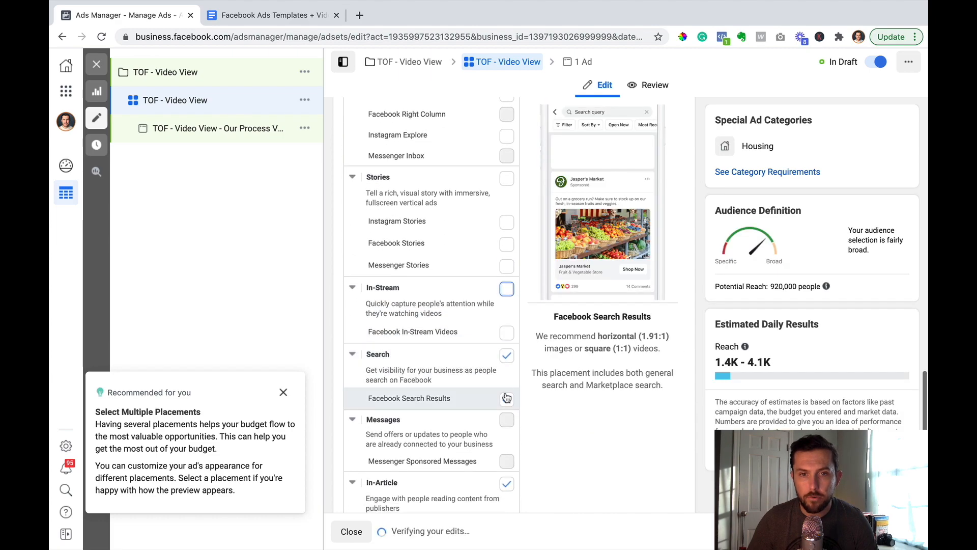
left_click(505, 397)
scroll(507, 367, "down", 1)
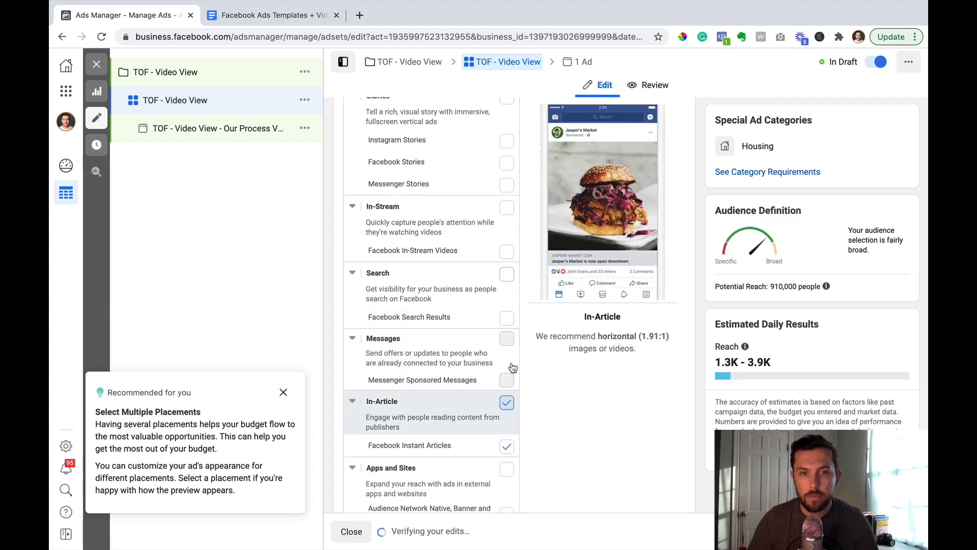
scroll(508, 366, "down", 2)
left_click(506, 346)
Dismiss the multiple-placements recommendation and review the estimated daily reach along with the ad set's placements, audience and budget
scroll(504, 356, "up", 10)
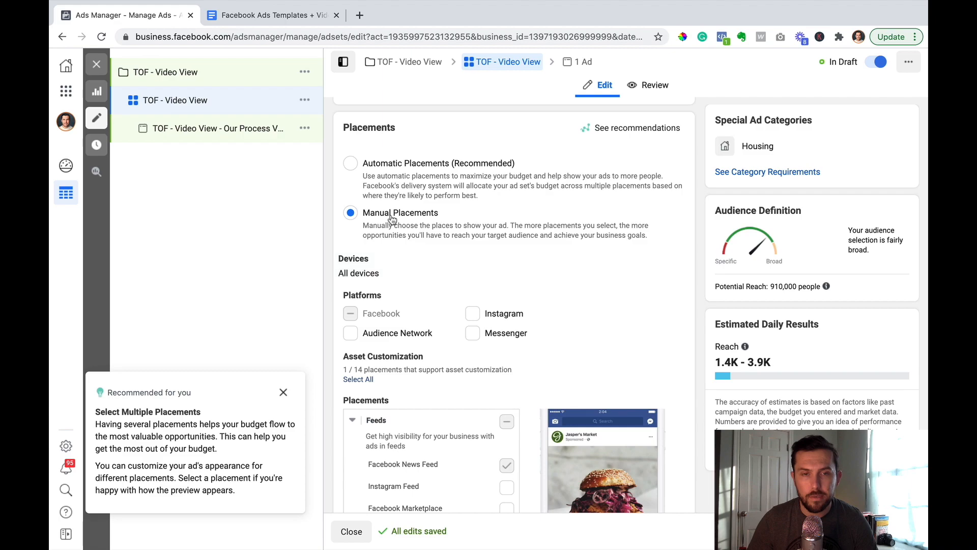
left_click(283, 392)
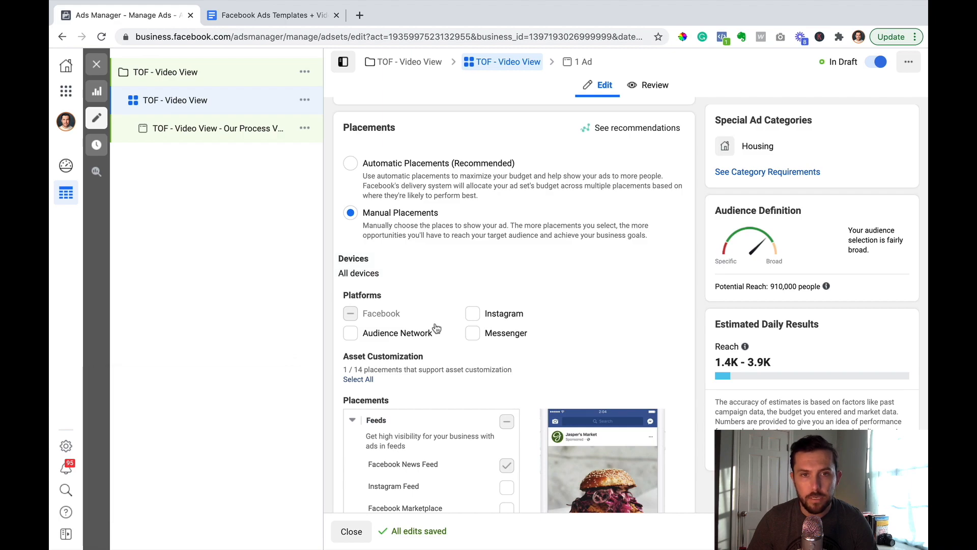
left_click_drag(716, 361, 777, 363)
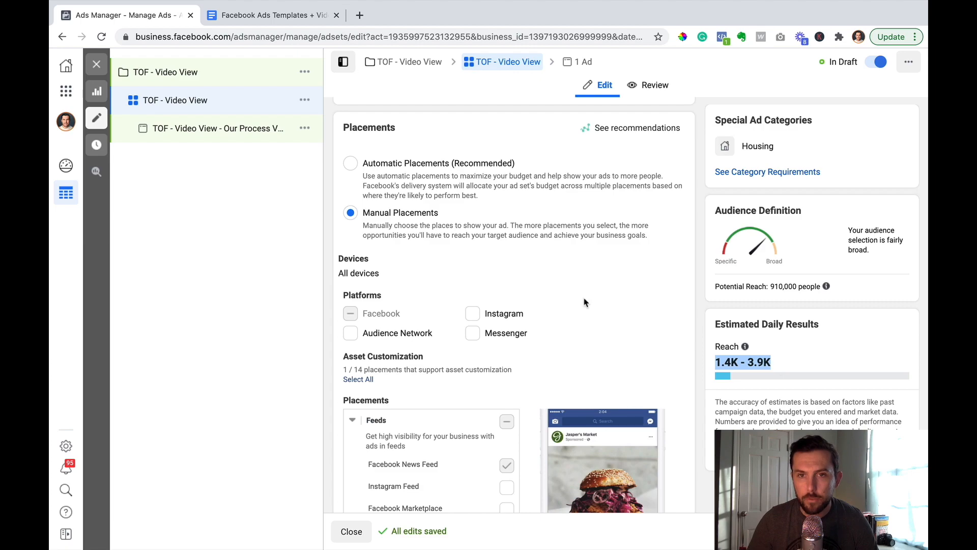
scroll(532, 283, "up", 4)
scroll(535, 283, "up", 8)
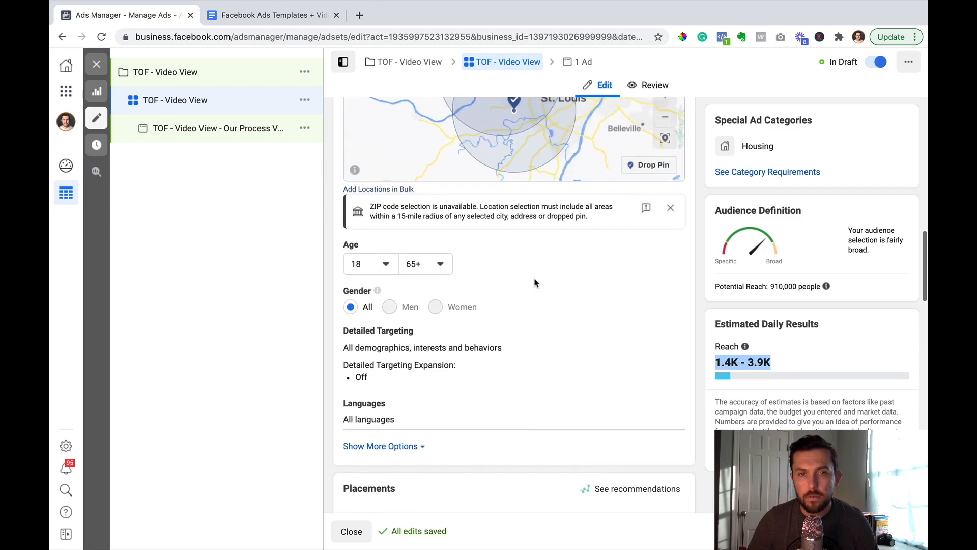
scroll(535, 280, "up", 2)
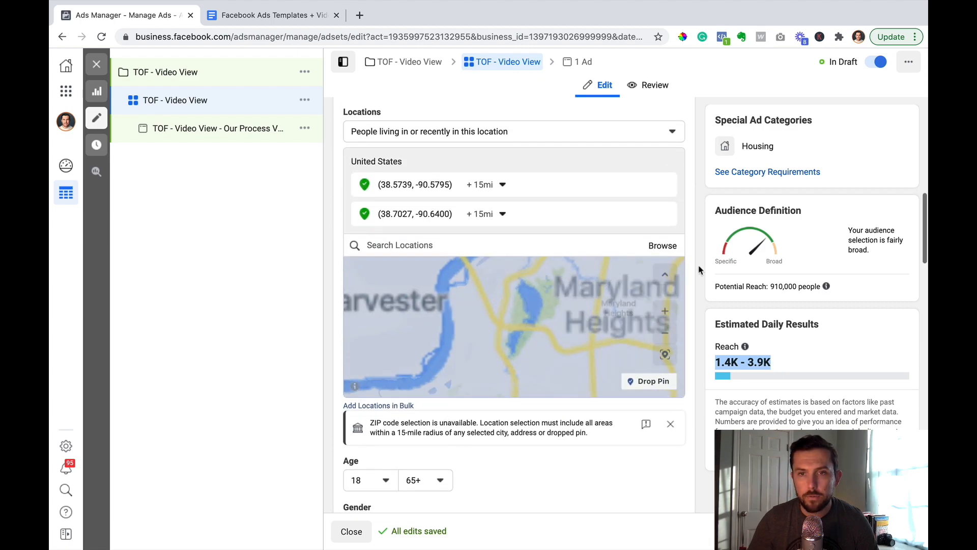
scroll(699, 272, "up", 6)
scroll(698, 273, "up", 3)
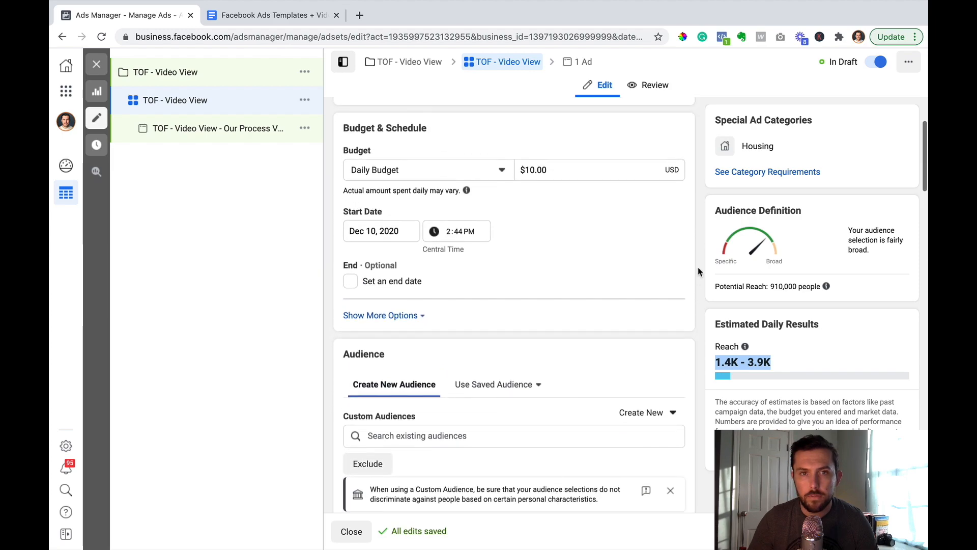
Review the ad set's settings through Optimization & Delivery and open the TOF - Video View - Our Process Video ad for editing
left_click(722, 360)
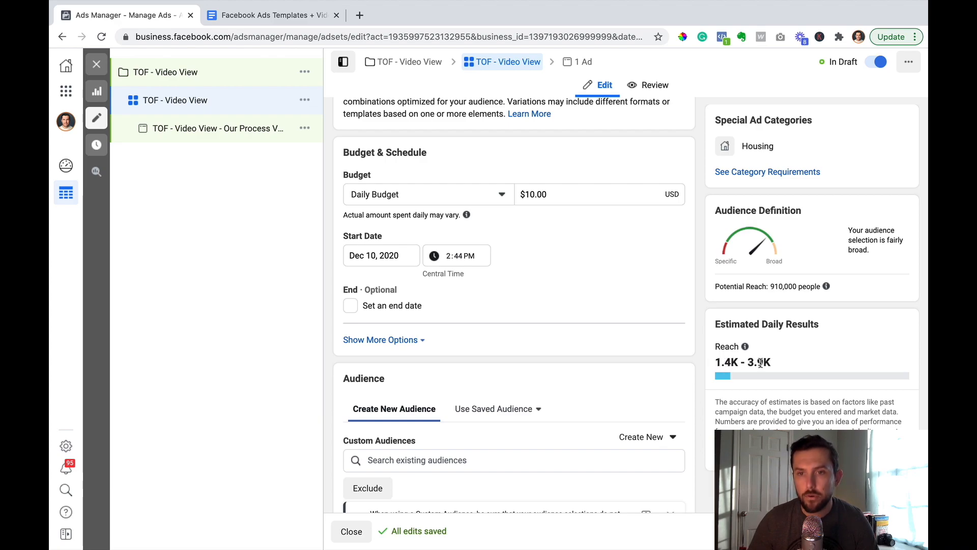
scroll(692, 307, "down", 10)
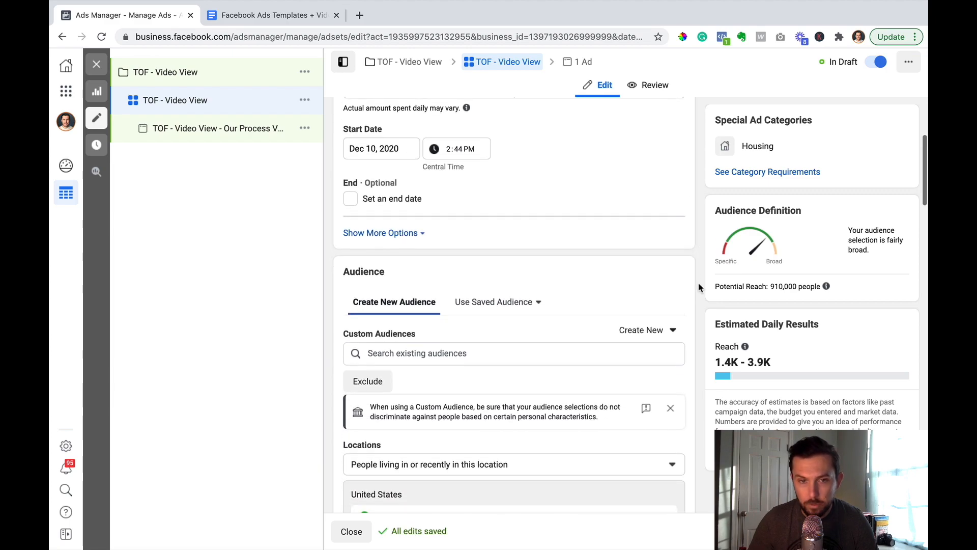
scroll(697, 287, "down", 10)
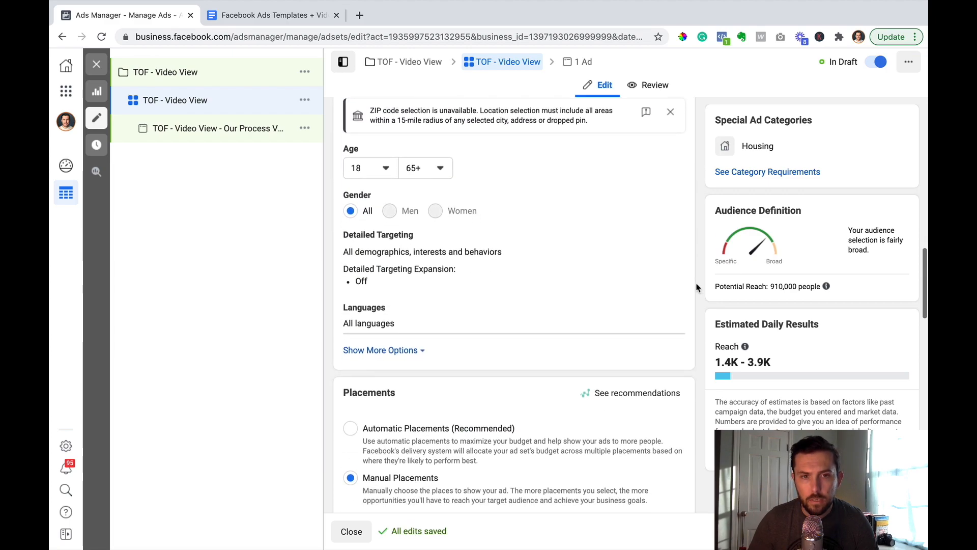
scroll(695, 287, "down", 10)
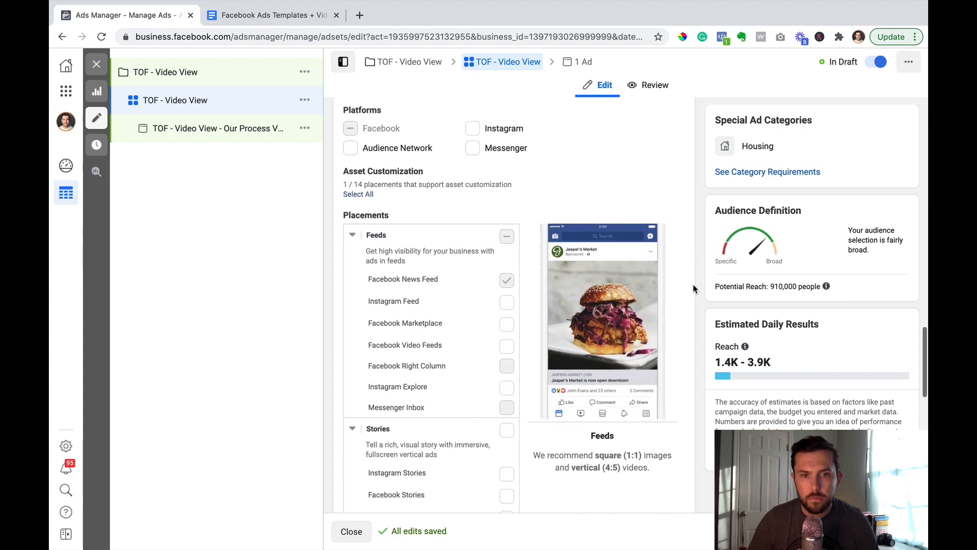
scroll(692, 288, "down", 6)
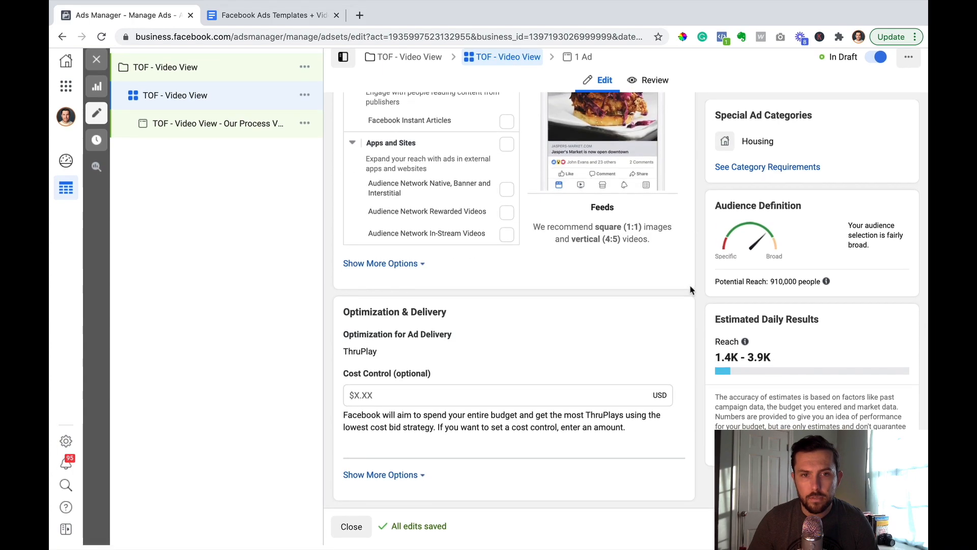
left_click(218, 128)
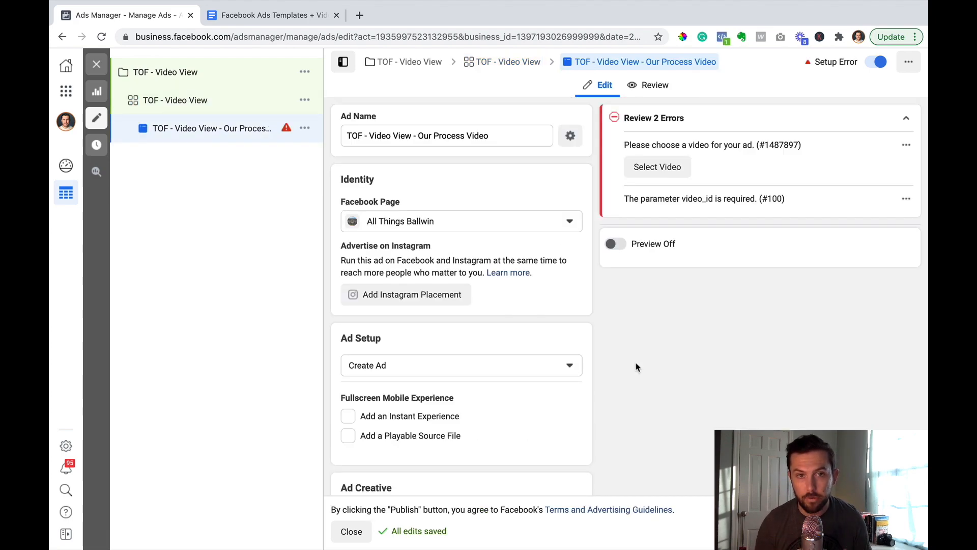
Search the available pages for "stl hom" and set the ad's Facebook Page to STL Home Offers
left_click(568, 223)
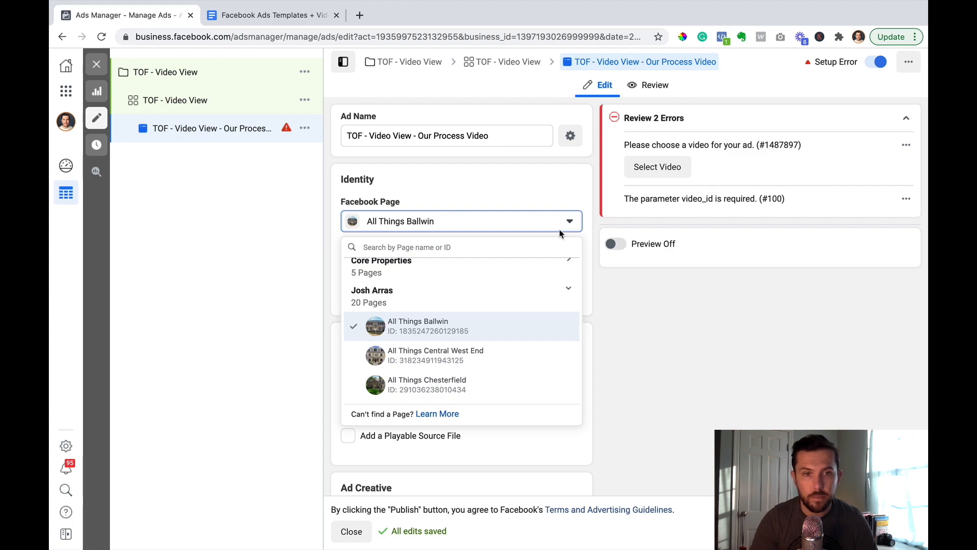
scroll(447, 359, "down", 3)
type("stl hom")
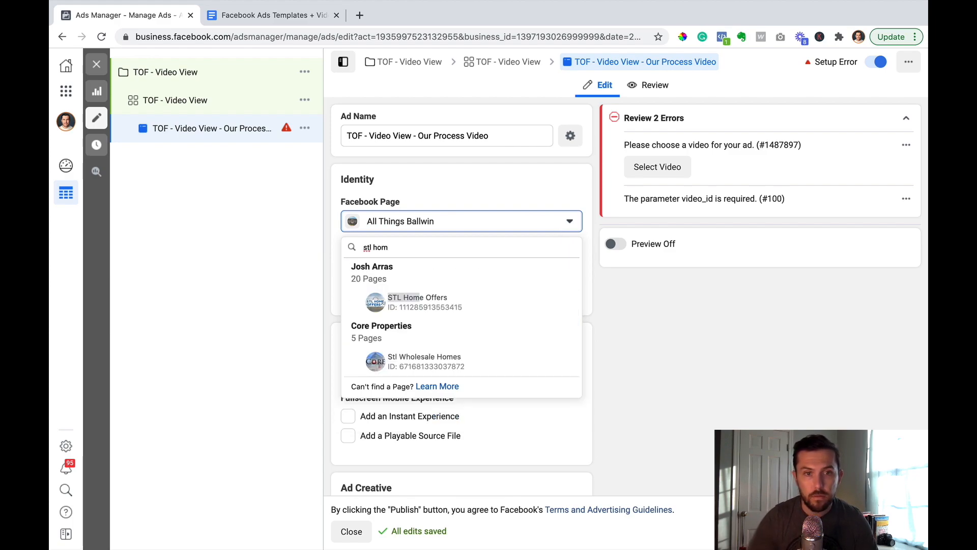
left_click(433, 308)
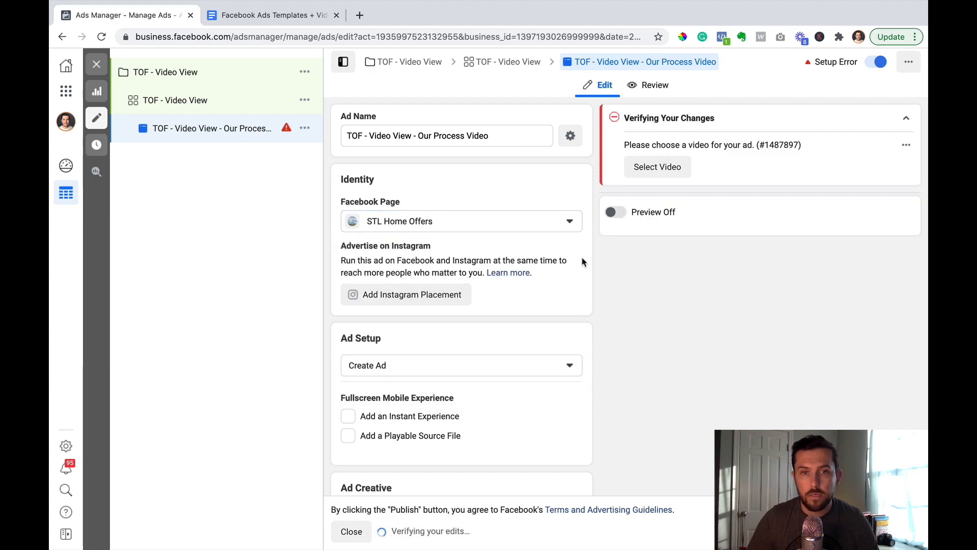
Add the seller video to the Ad Creative as the media for the Facebook News Feed placement
scroll(588, 260, "down", 2)
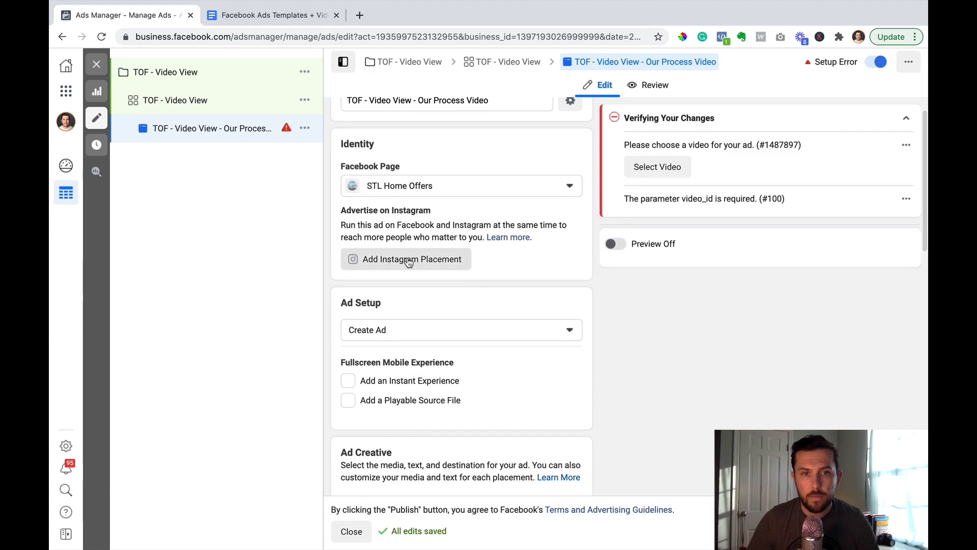
scroll(524, 234, "down", 3)
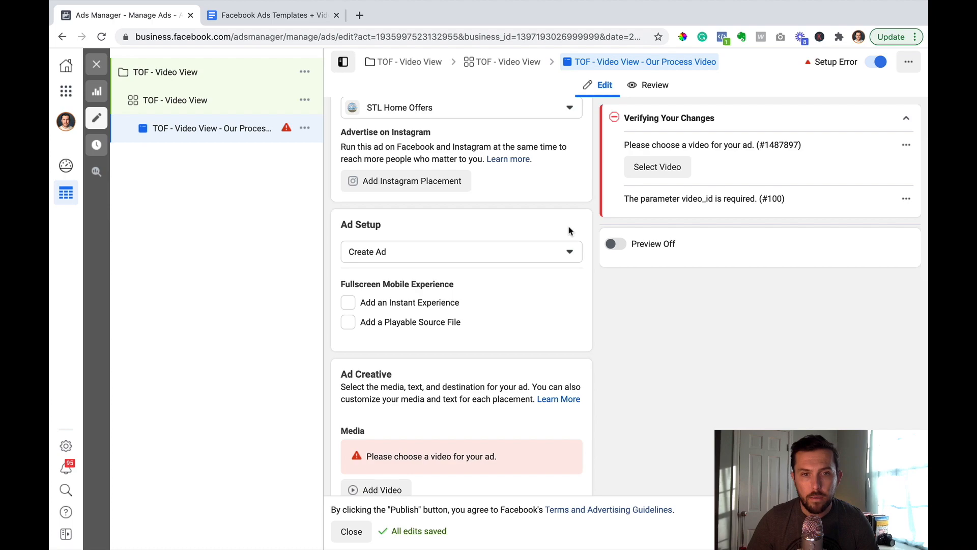
scroll(569, 230, "down", 3)
scroll(485, 299, "down", 1)
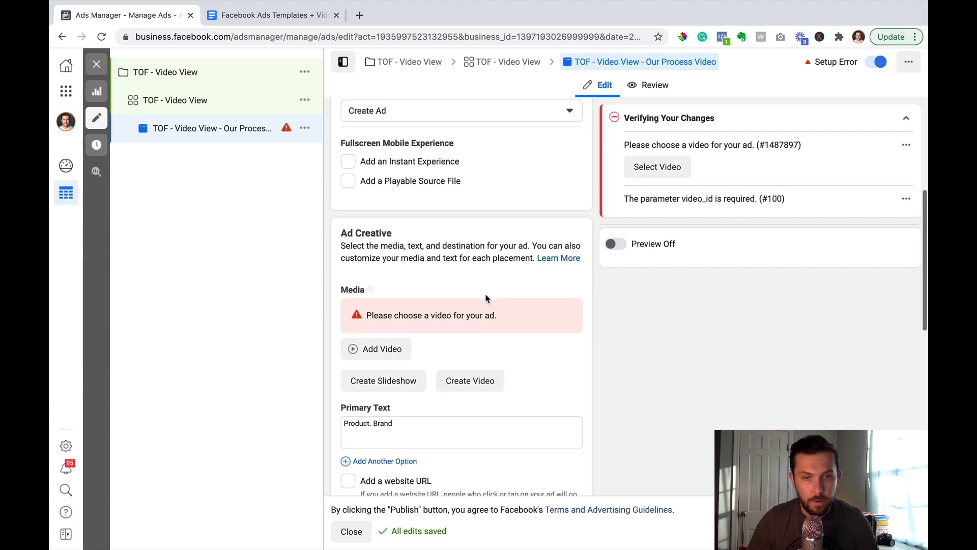
scroll(485, 298, "down", 1)
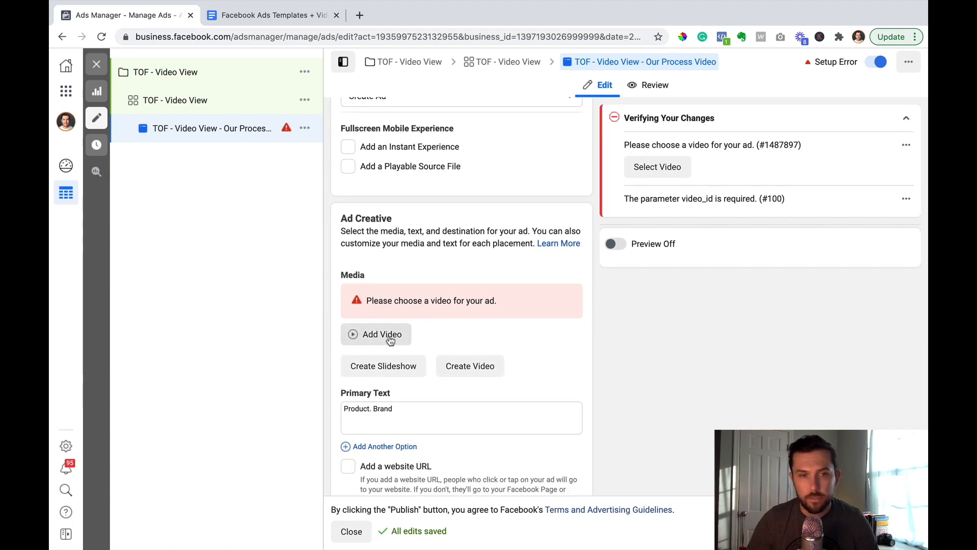
scroll(526, 284, "down", 1)
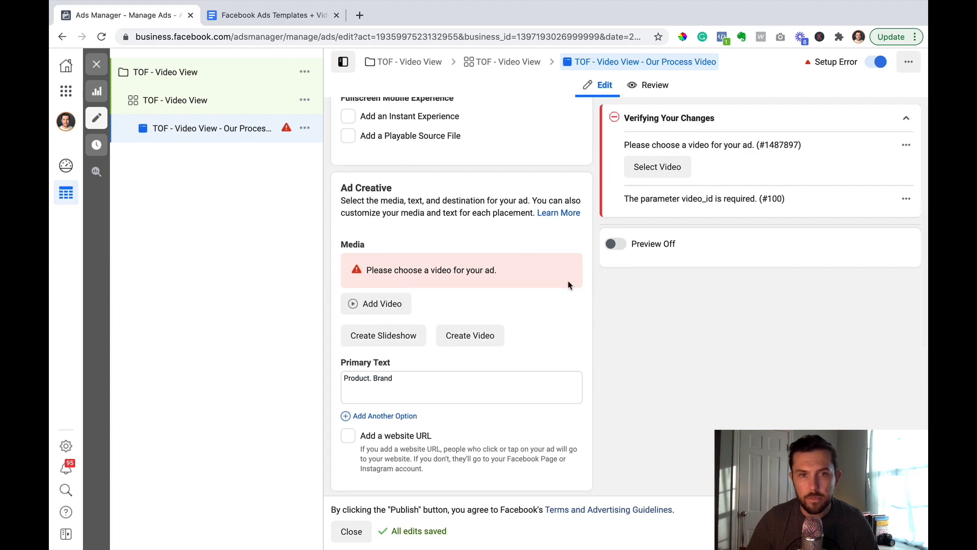
left_click(369, 306)
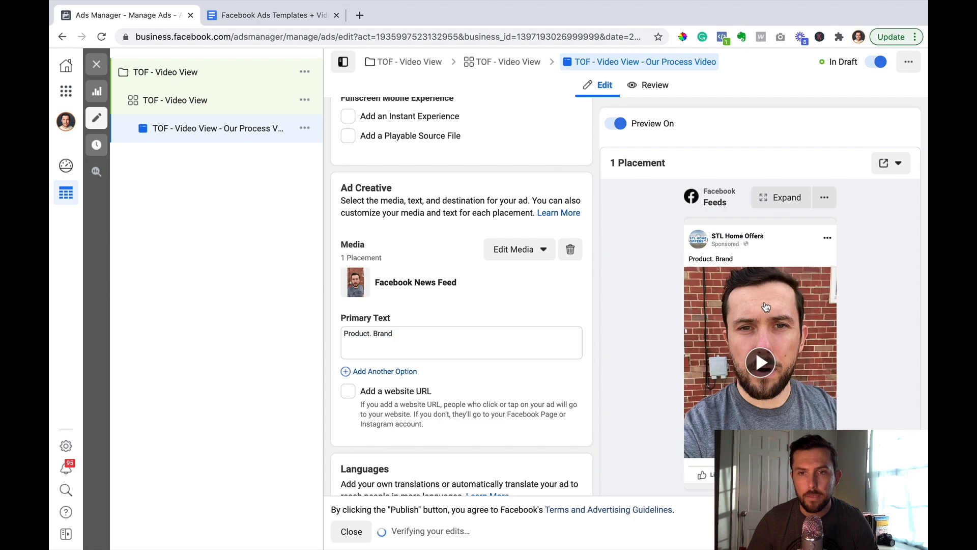
Clear the default "Product. Brand" text from the ad's Primary Text
scroll(656, 259, "down", 1)
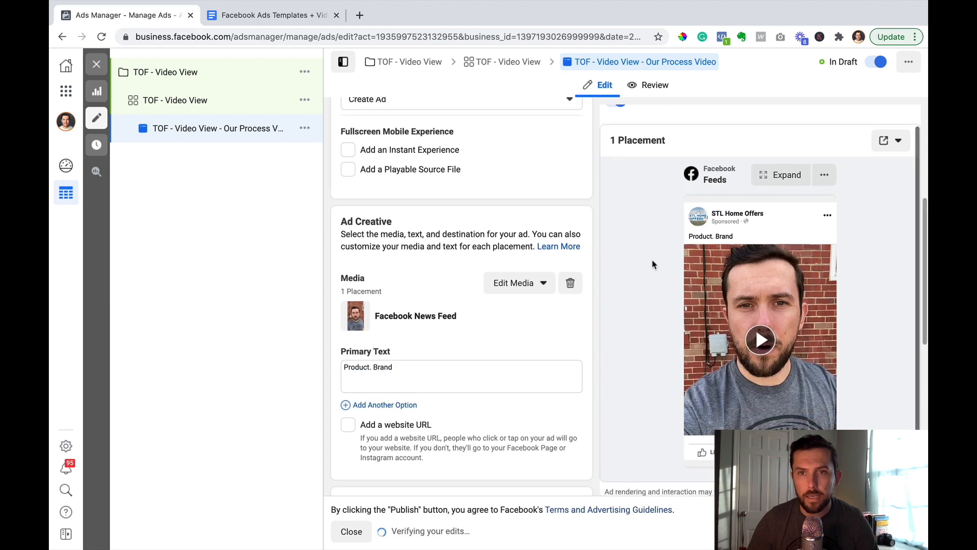
scroll(427, 290, "down", 1)
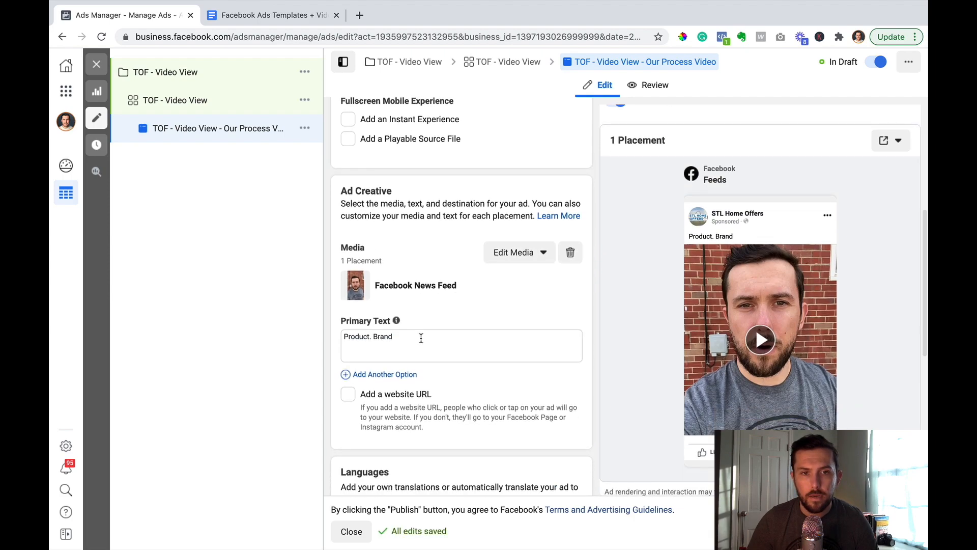
triple_click(407, 339)
key("BackSpace")
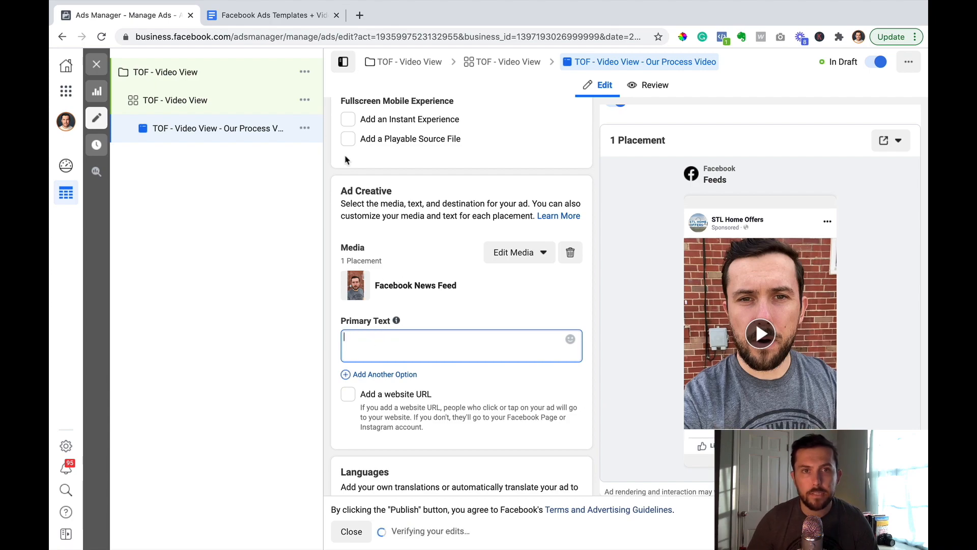
Switch to the Facebook Ads Templates + Video Scripts document in Google Docs and go to the Video #1 - Market Callout script
left_click(248, 15)
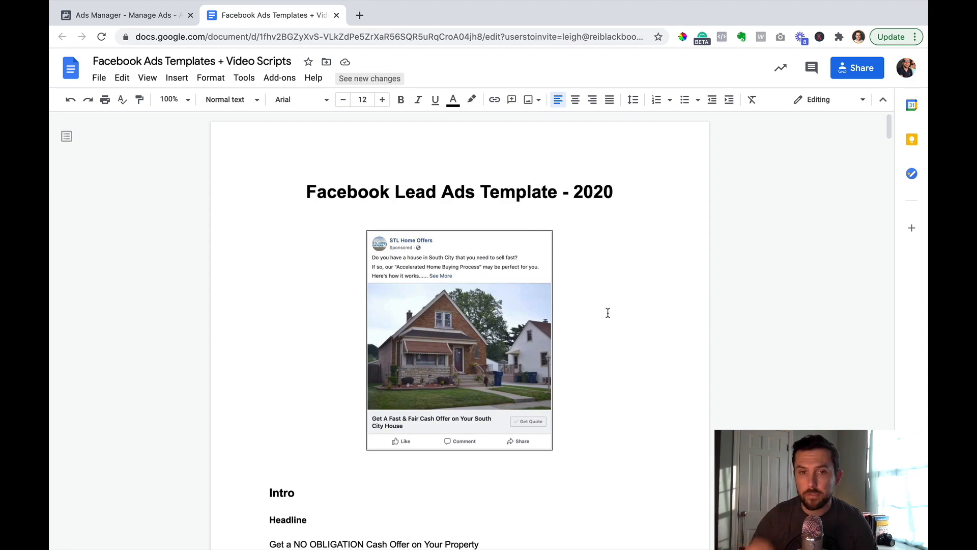
scroll(631, 330, "down", 1)
scroll(632, 331, "down", 15)
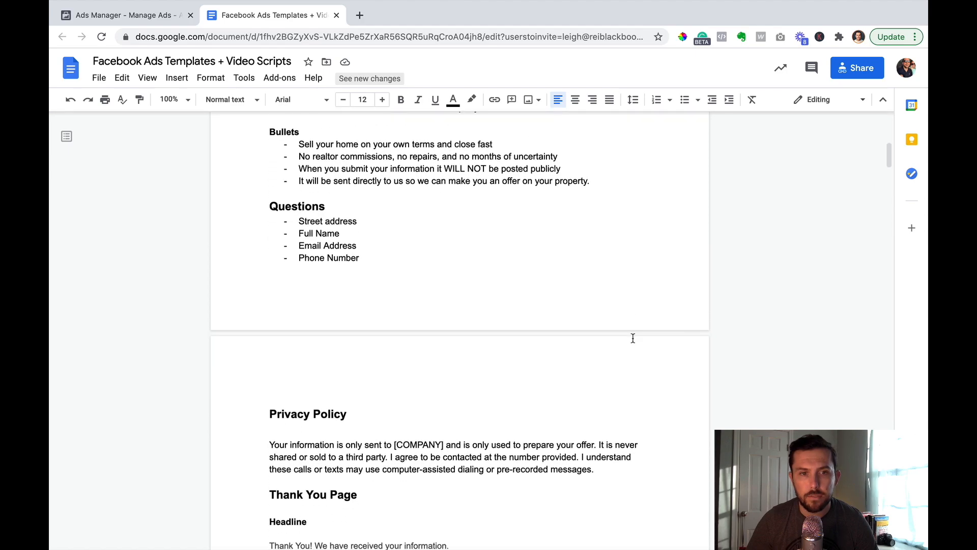
scroll(632, 342, "down", 15)
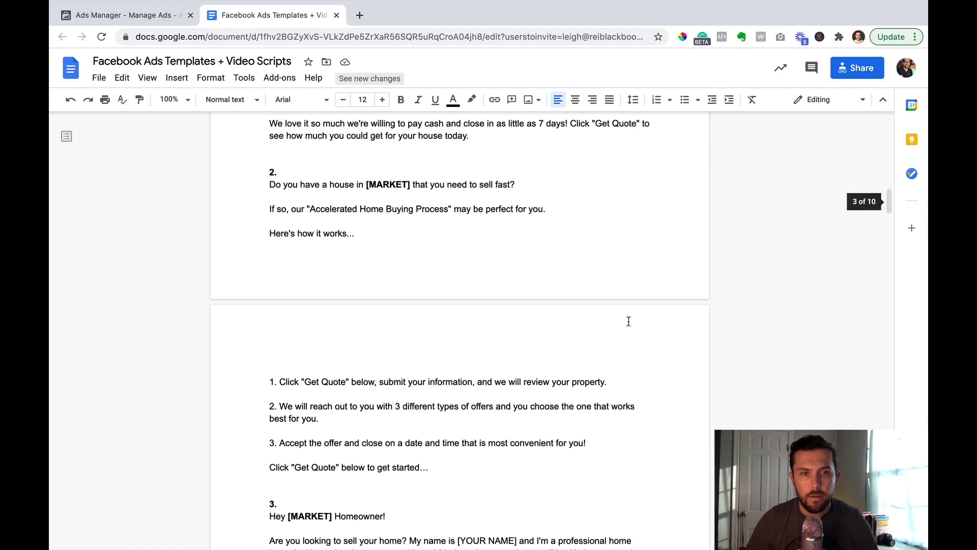
scroll(624, 325, "down", 10)
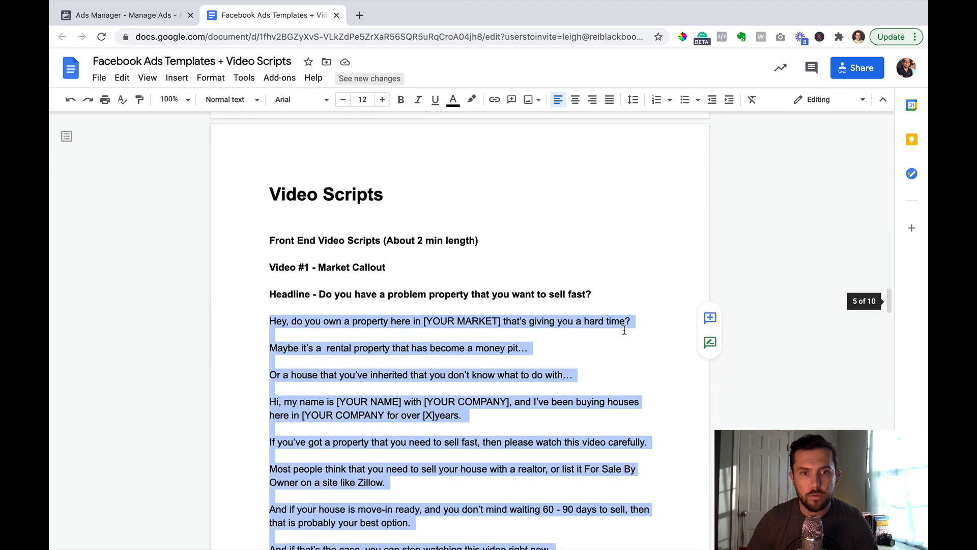
left_click(358, 253)
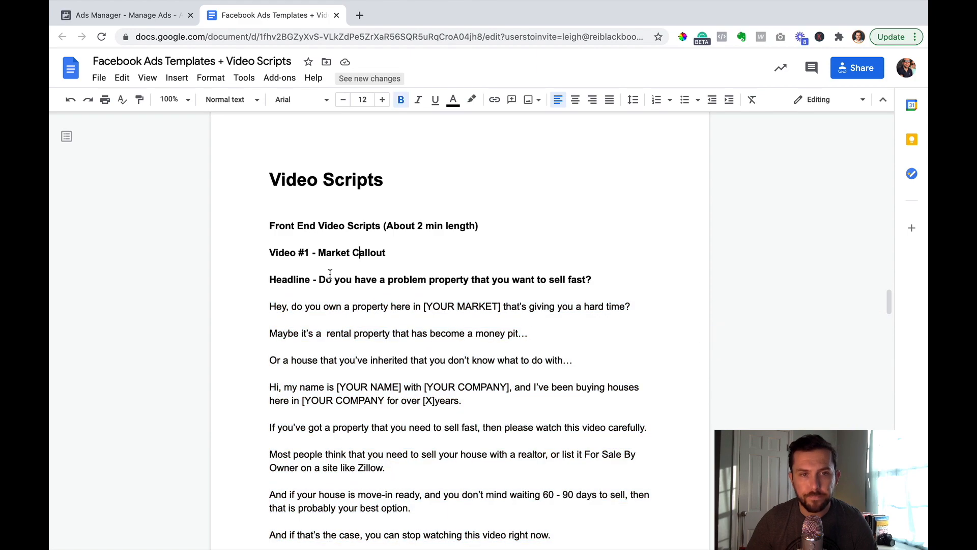
Examine the market, name and company placeholders in the Market Callout script
scroll(330, 273, "down", 1)
scroll(307, 291, "down", 3)
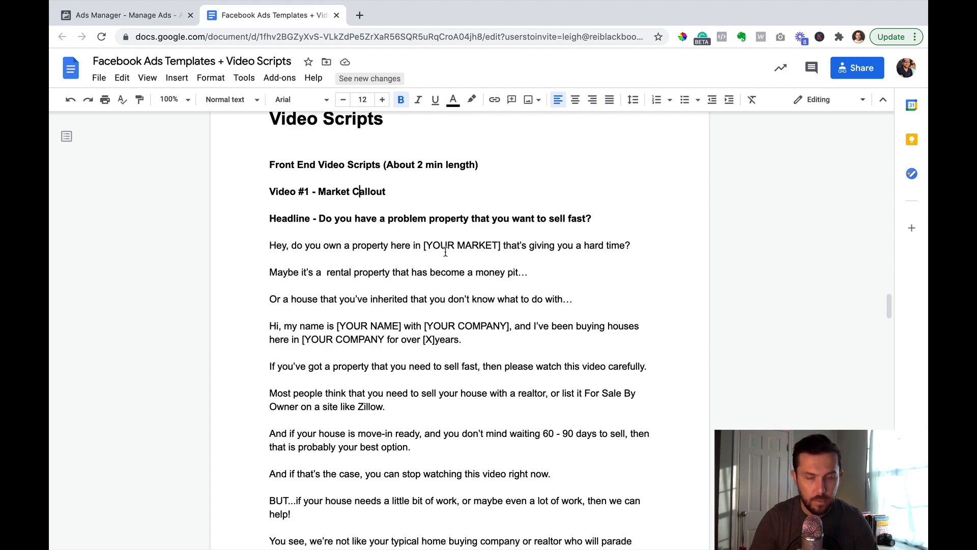
left_click_drag(423, 247, 502, 247)
left_click_drag(337, 326, 510, 327)
left_click(401, 326)
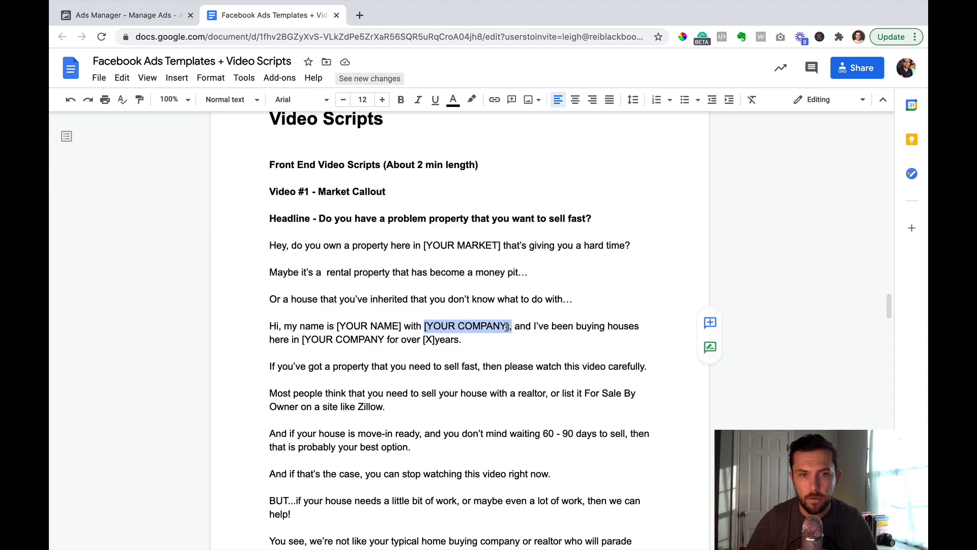
left_click(507, 326)
scroll(265, 219, "down", 1)
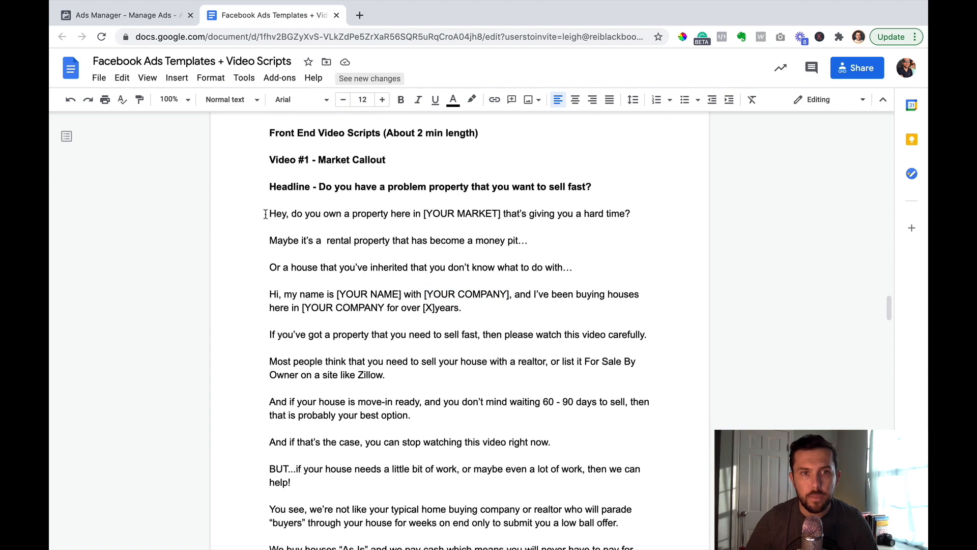
Select and copy the whole Market Callout script, from its opening question through the closing thank-you line
left_click_drag(269, 213, 465, 545)
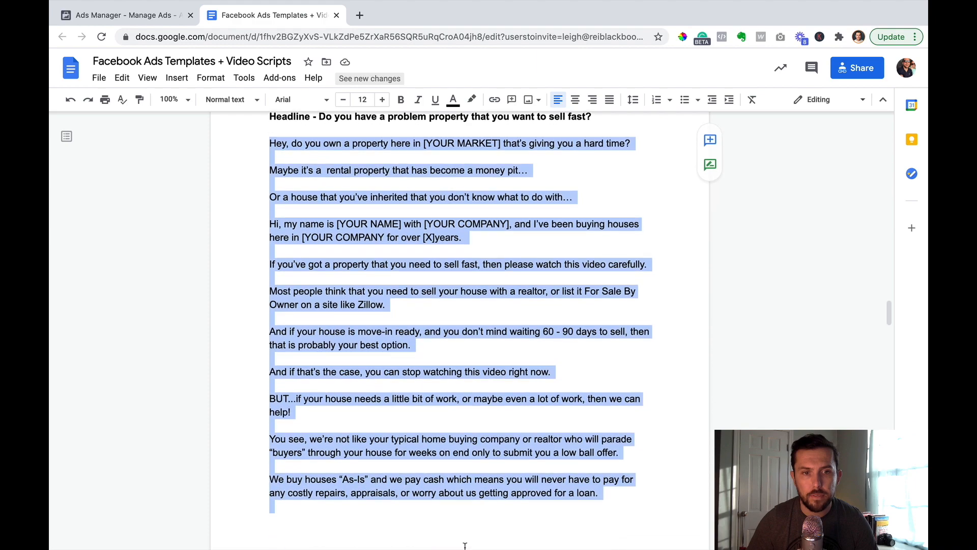
left_click_drag(444, 497, 426, 452)
scroll(426, 451, "down", 10)
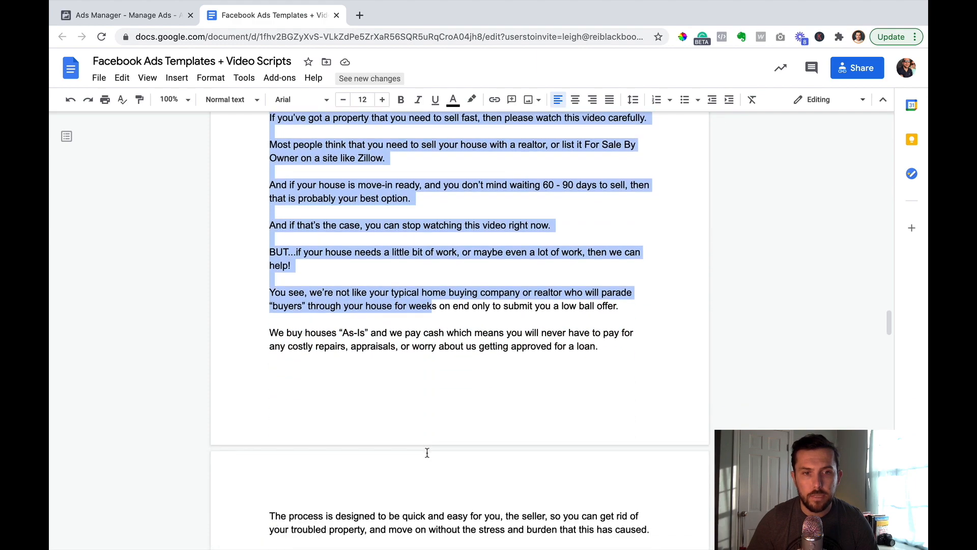
scroll(426, 451, "down", 2)
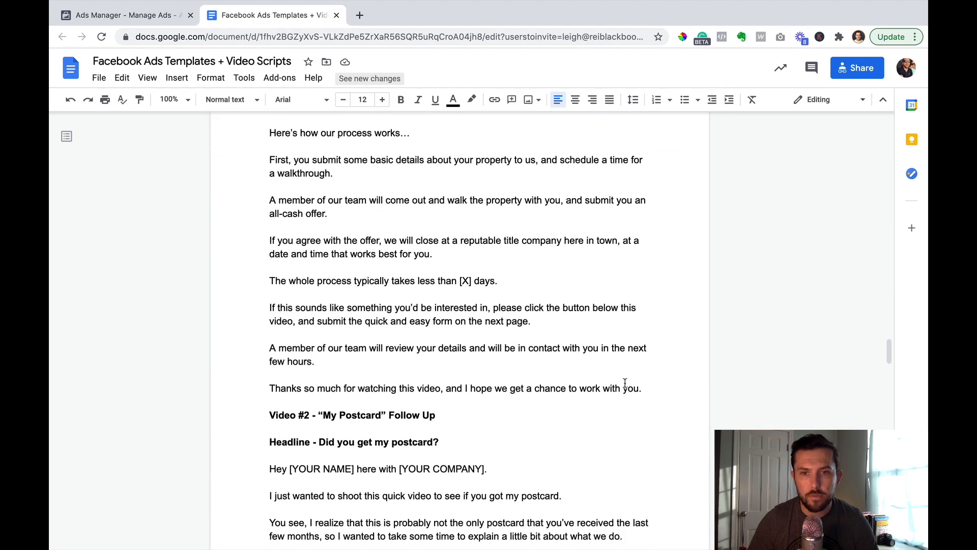
left_click(644, 390, "shift")
scroll(304, 169, "up", 12)
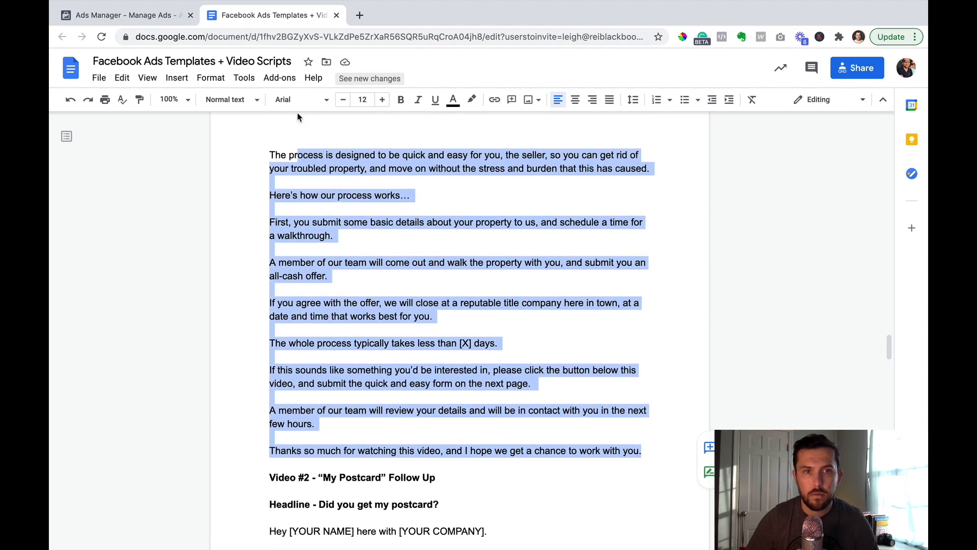
scroll(304, 169, "up", 2)
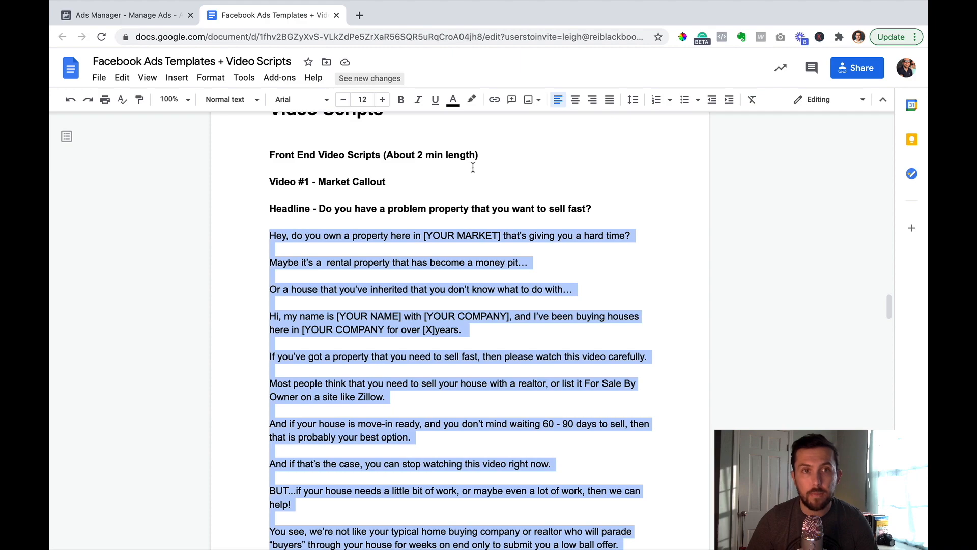
Return to Ads Manager, paste the copied script into the ad's Primary Text and check its name placeholder
left_click(117, 18)
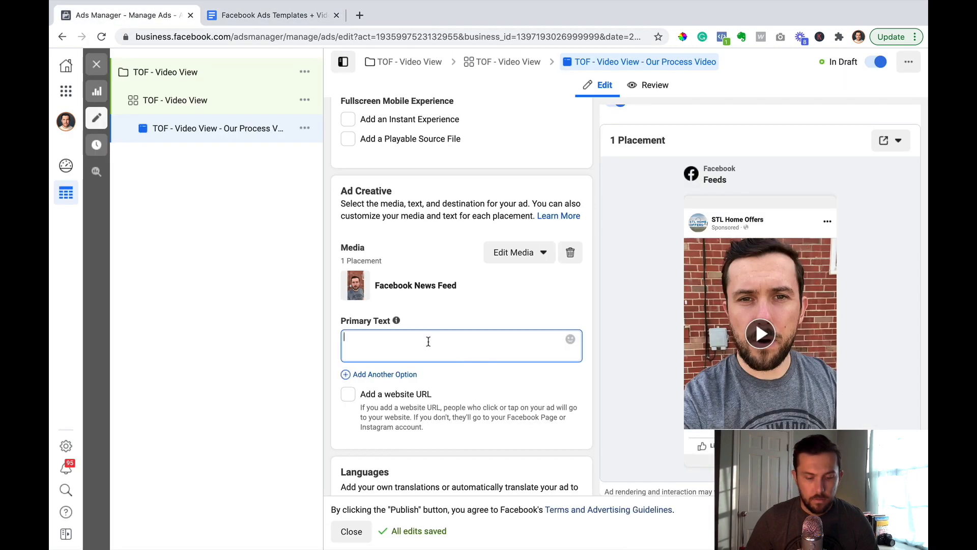
key("super+v")
left_click_drag(393, 405, 437, 405)
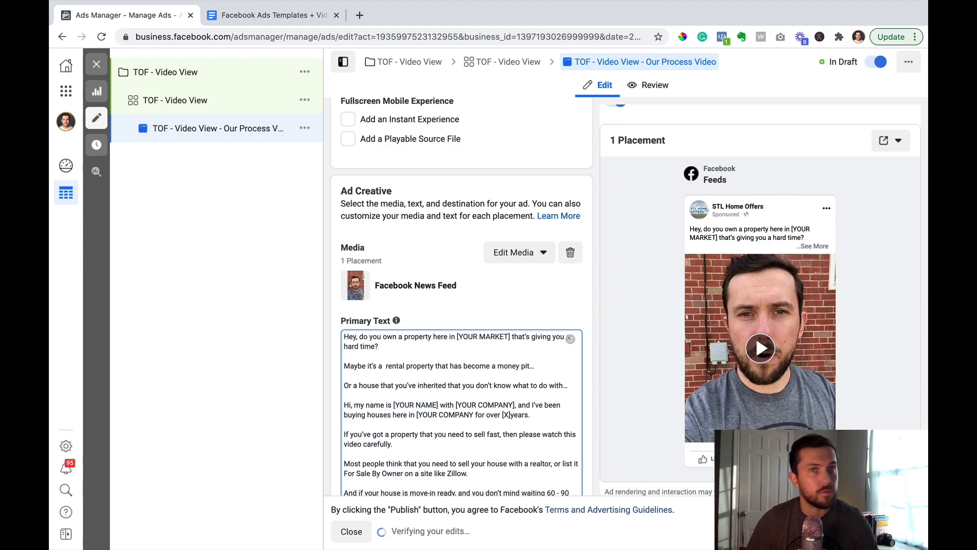
Open REI BlackBook at my.reiblackbook.com in a new browser tab and go to its Campaign Tracking page
left_click(359, 16)
type("my")
key("Return")
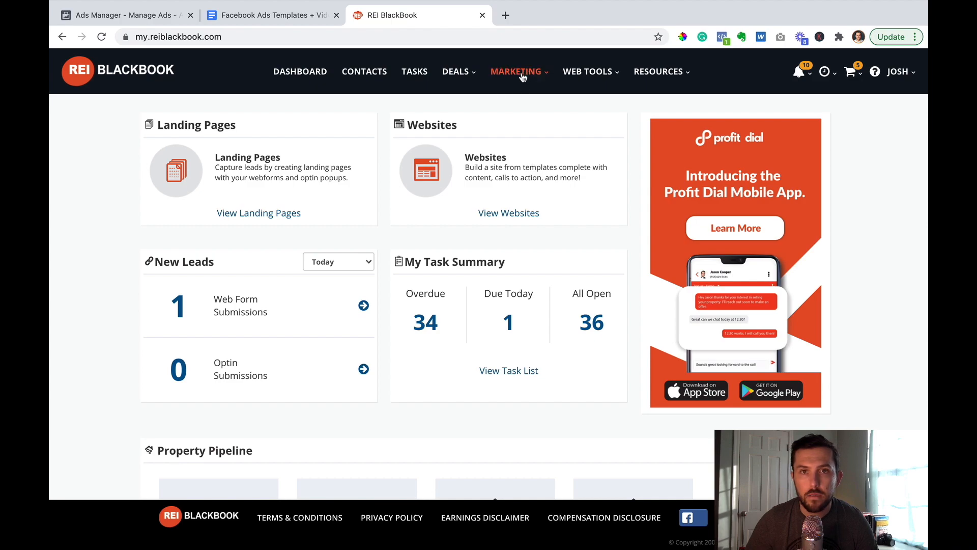
left_click(521, 75)
left_click(524, 160)
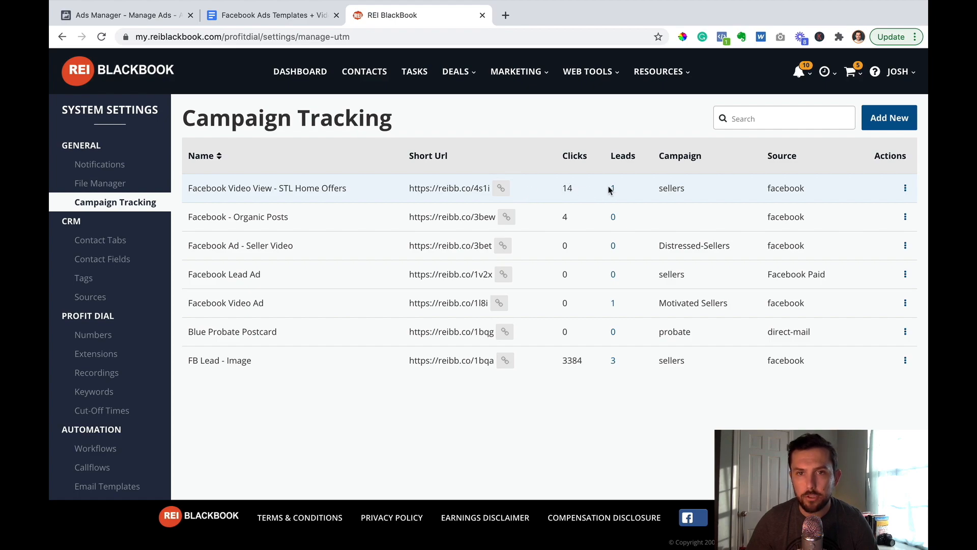
Copy the marketing URL of the Facebook Video View - STL Home Offers tracking campaign and return to Ads Manager
left_click(503, 191)
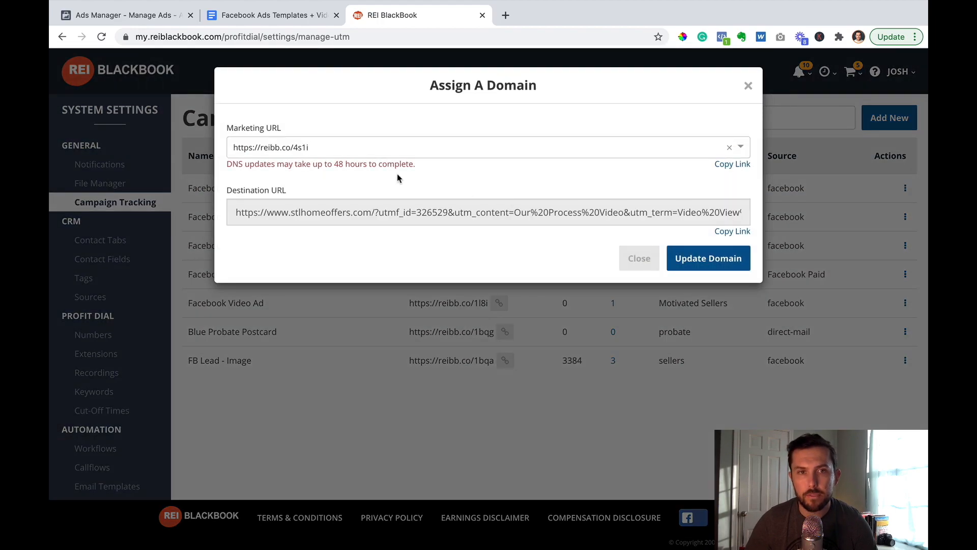
left_click(729, 164)
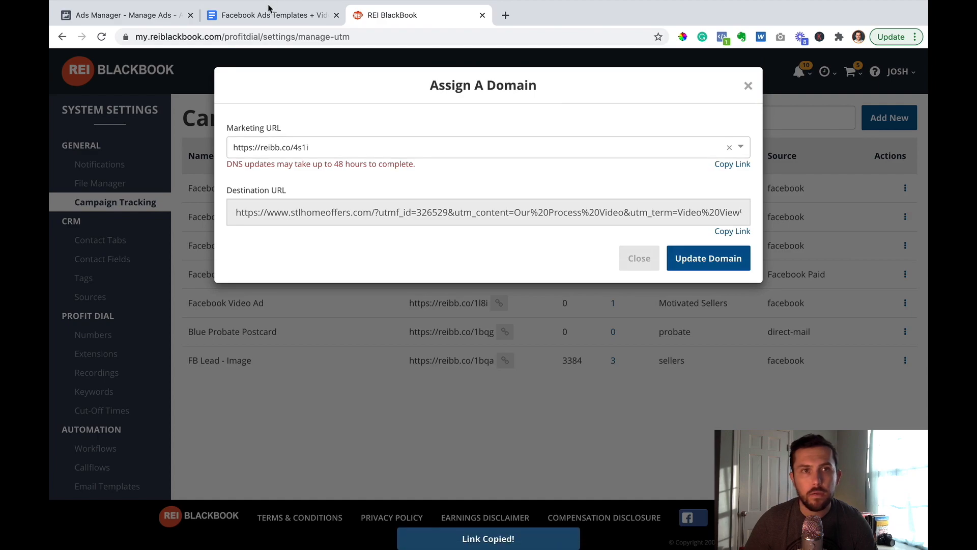
left_click(125, 14)
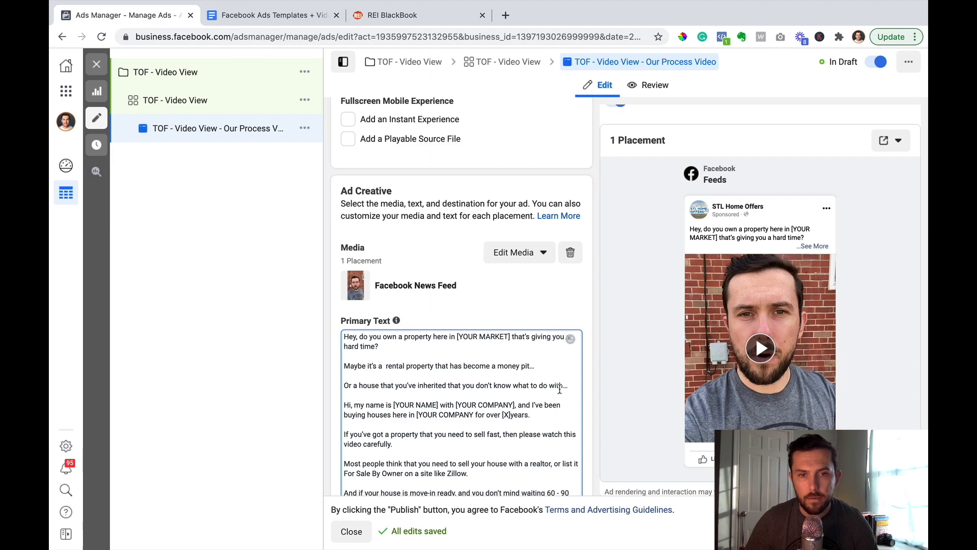
Insert the copied tracking link in the Primary Text after the opening question and after the paragraph ending 'approved for a loan.'
left_click(459, 350)
key("Return")
key("Return")
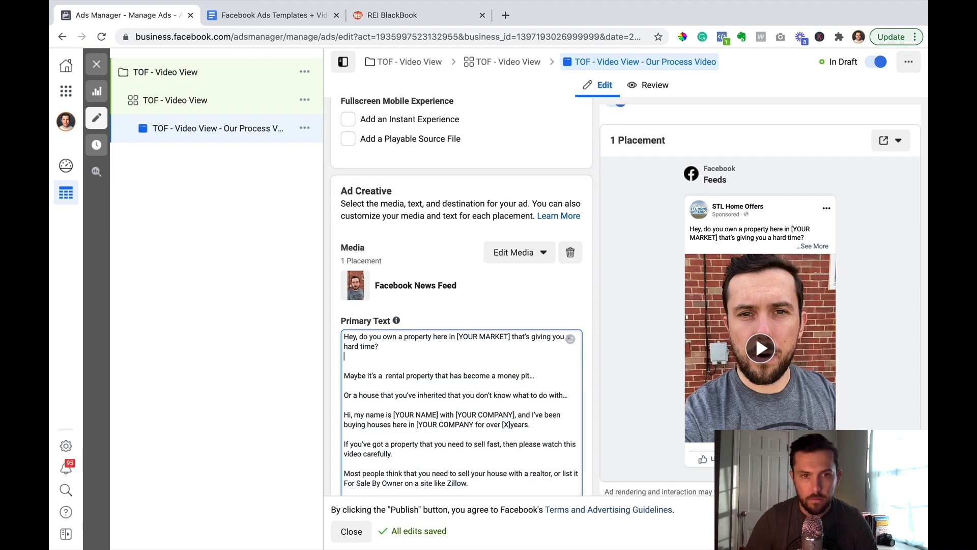
key("ctrl+v")
scroll(473, 373, "down", 2)
scroll(473, 373, "down", 5)
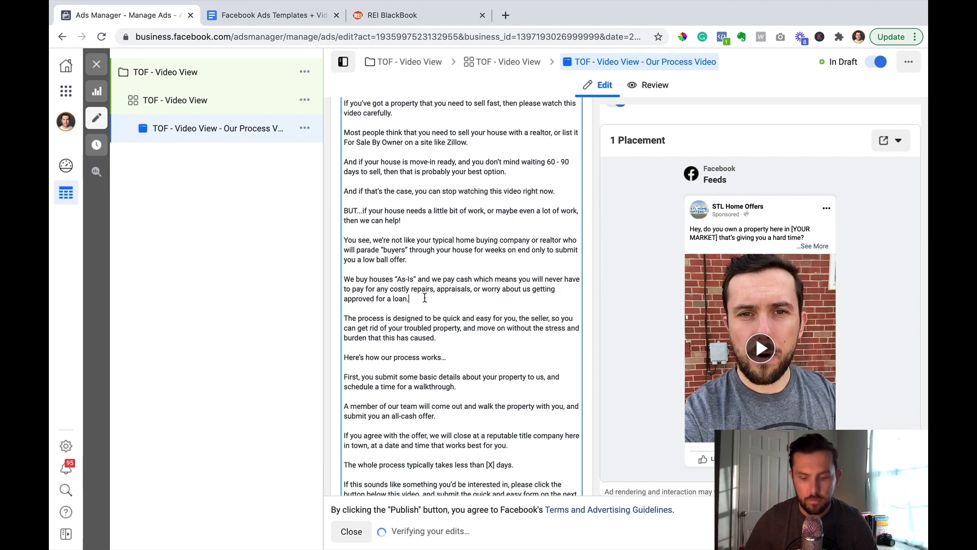
key("Return")
key("Return")
key("ctrl+v")
End the Primary Text with 'If you want to get an offer on your property, just click the link below and submit your property details.'
scroll(423, 299, "down", 5)
scroll(424, 299, "down", 1)
left_click(395, 309)
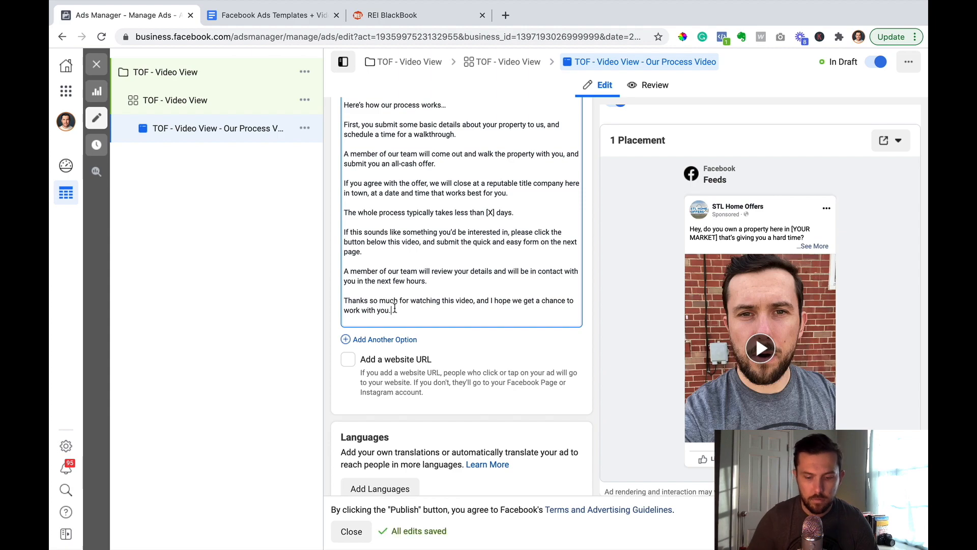
key("Return")
key("Return")
type("If you want to get an offer on your prop")
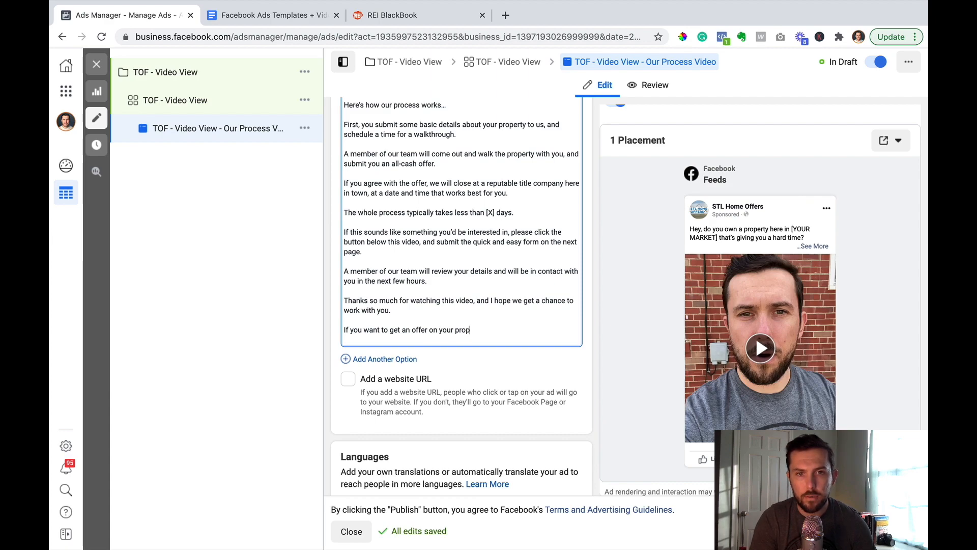
type("erty, just cli")
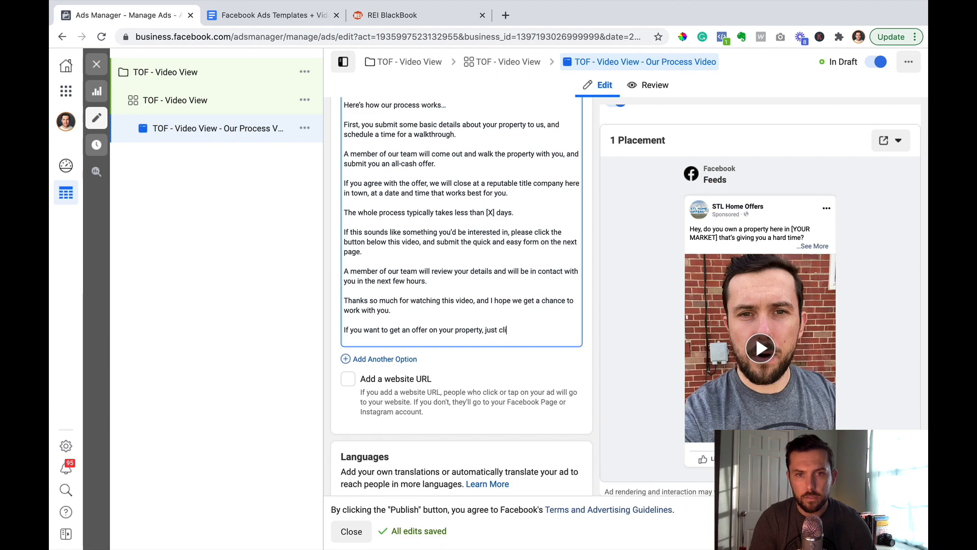
type("ck the link below and s")
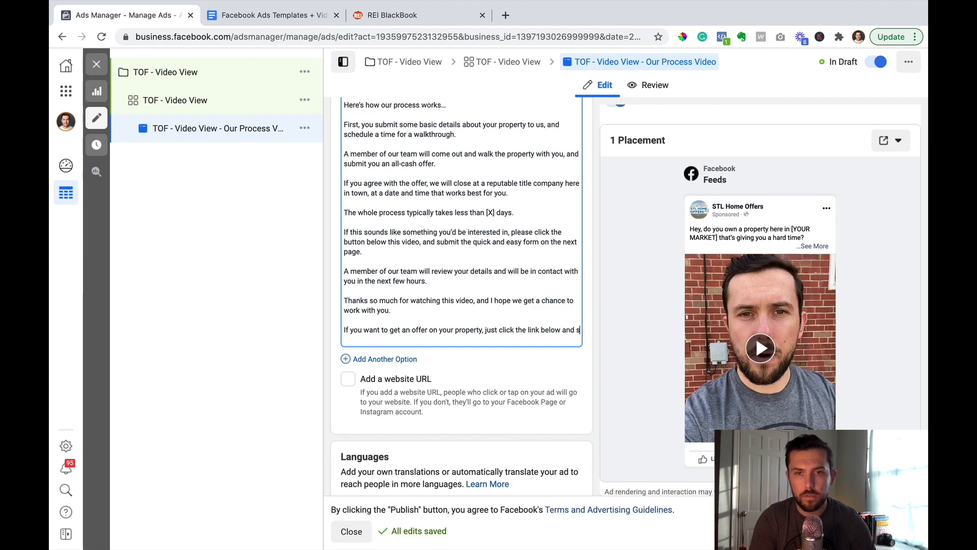
type("ubmit your po")
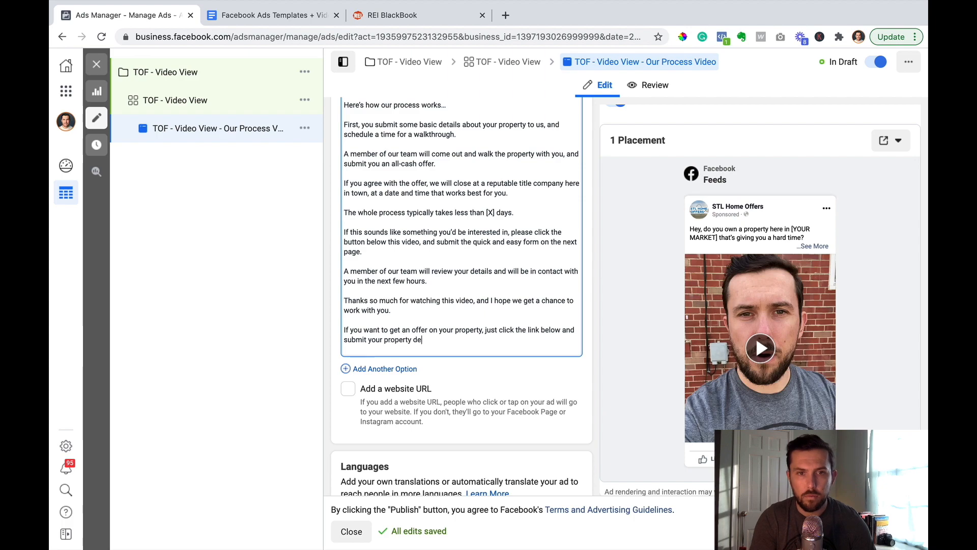
type("perty detials")
key("BackSpace")
type("ails.")
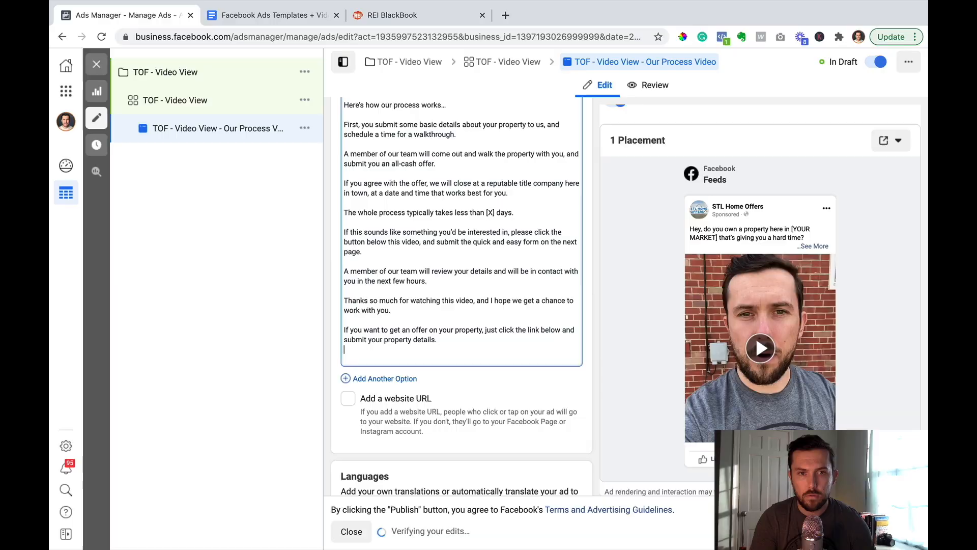
key("super+v")
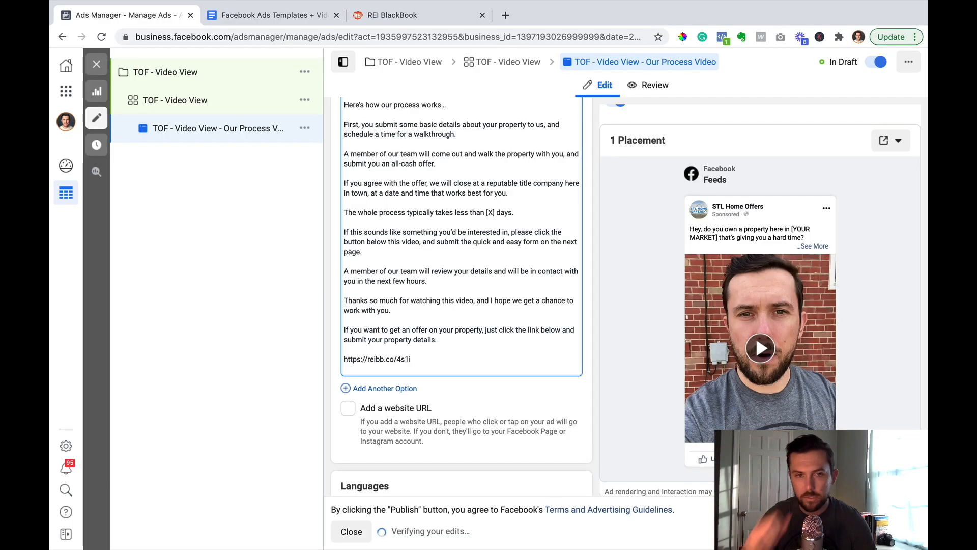
left_click_drag(419, 362, 344, 359)
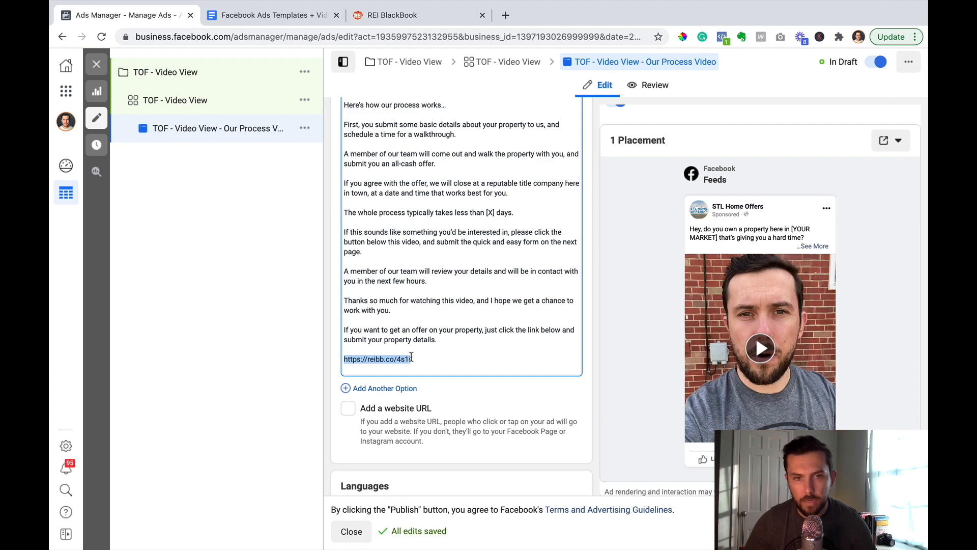
left_click_drag(415, 360, 342, 359)
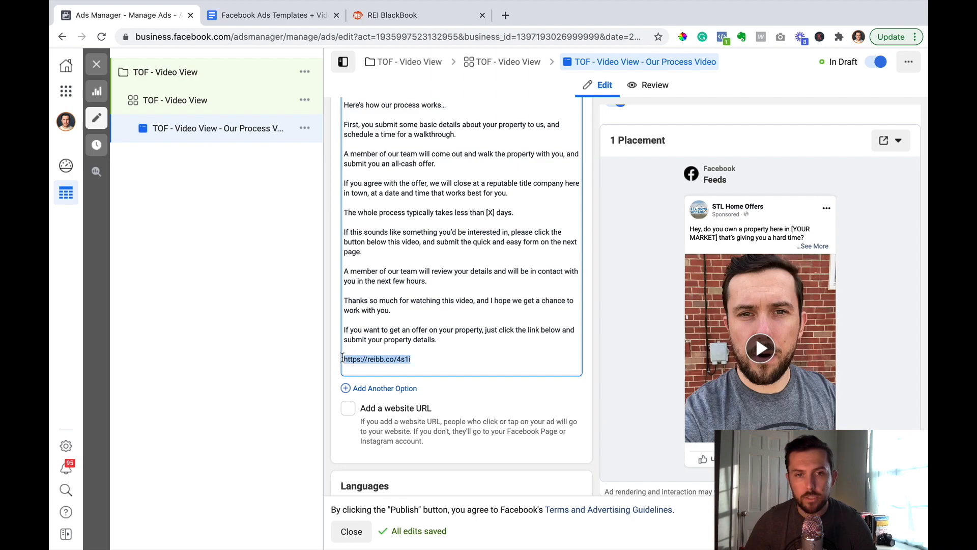
left_click(412, 360)
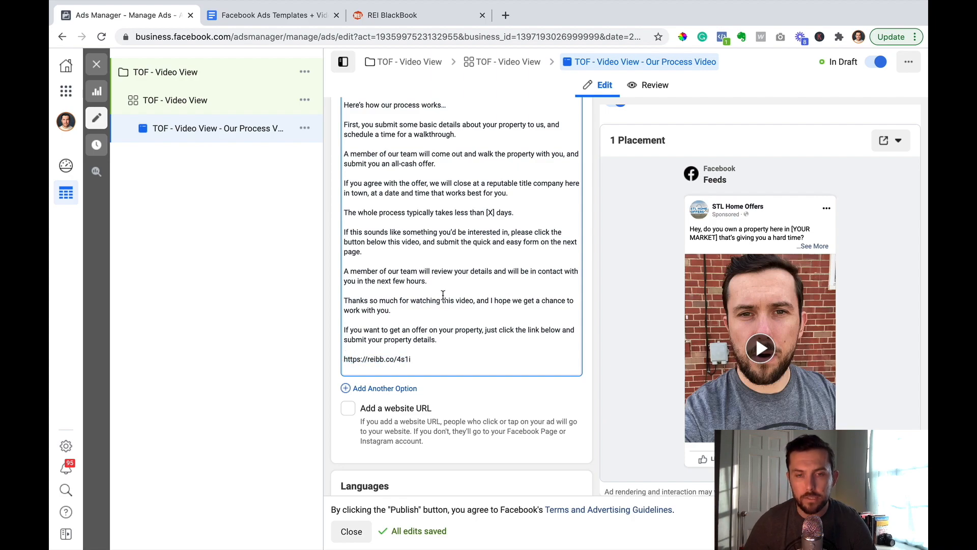
scroll(464, 285, "down", 2)
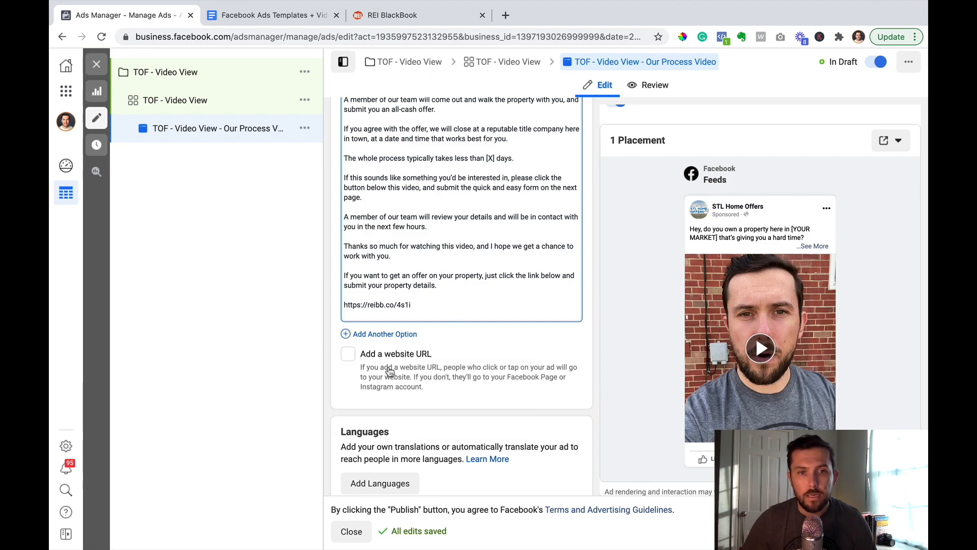
left_click(415, 356)
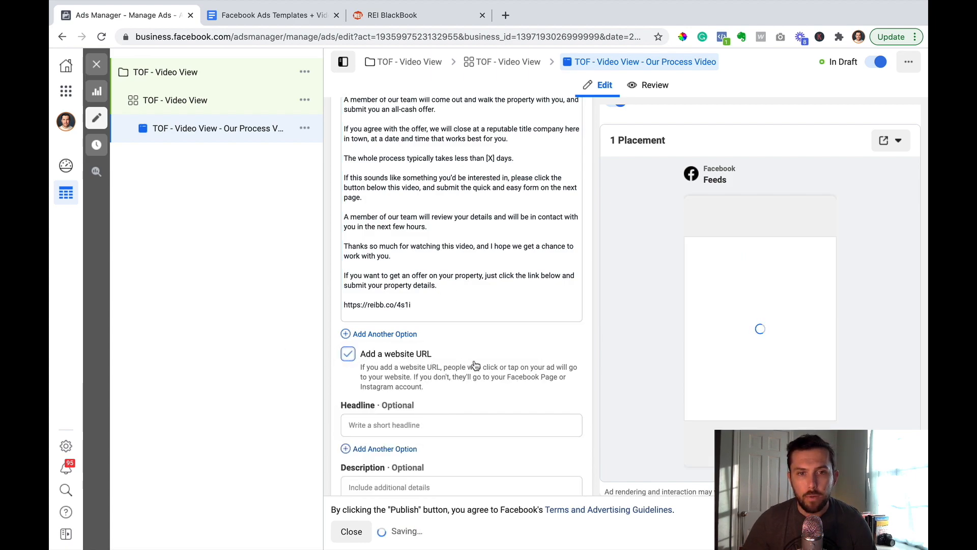
scroll(450, 427, "down", 2)
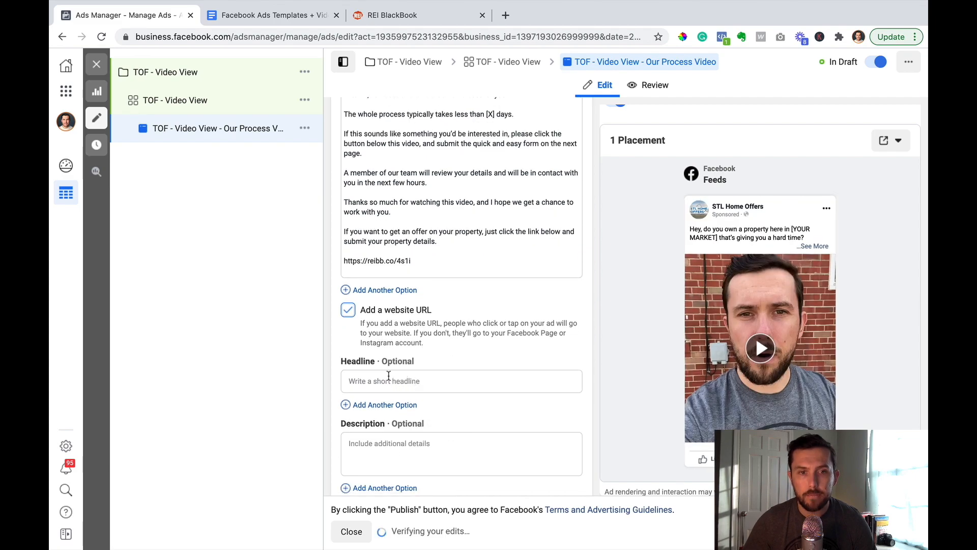
scroll(388, 376, "down", 2)
scroll(387, 376, "down", 3)
left_click(371, 418)
key("ctrl+v")
Set the ad's display link to stlhomeoffers.com and check it
scroll(436, 391, "down", 1)
left_click(401, 434)
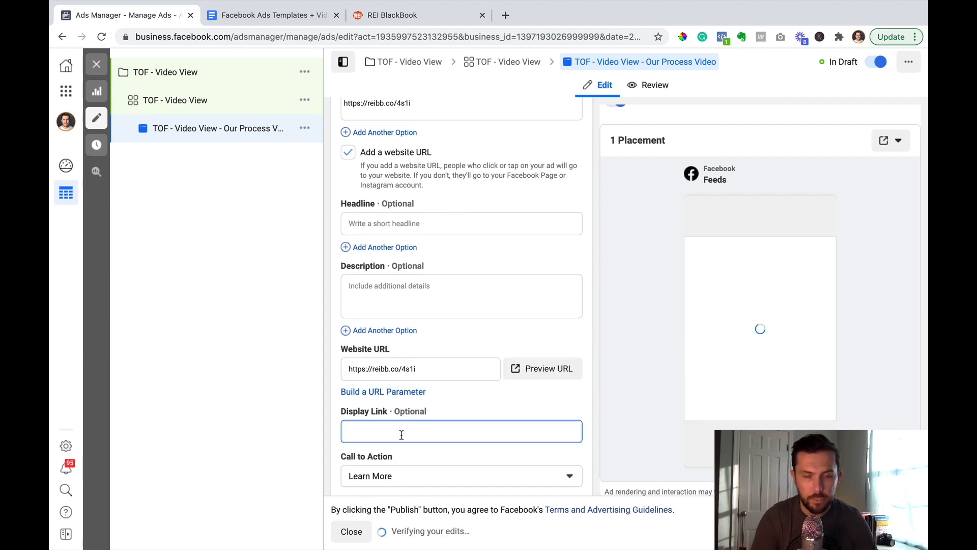
type("stlh")
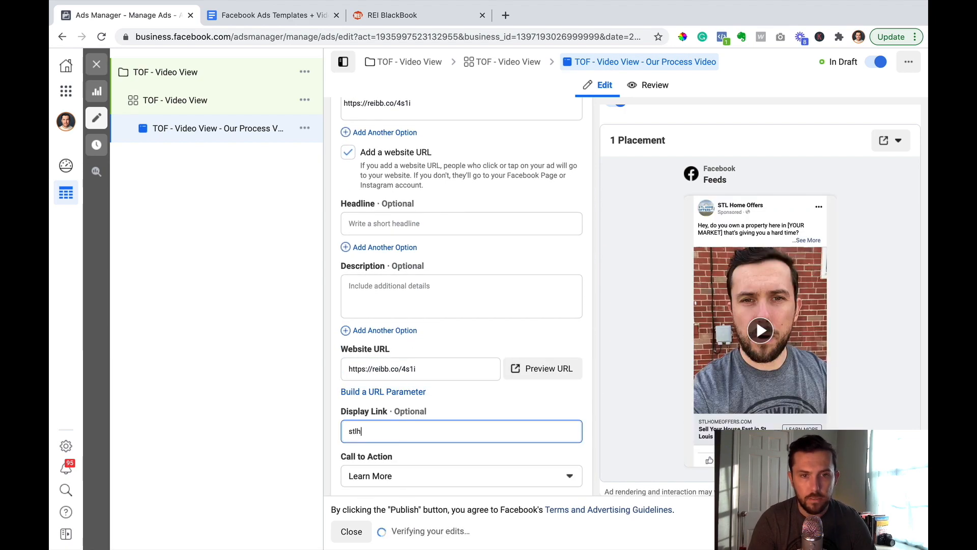
type("omeoffer")
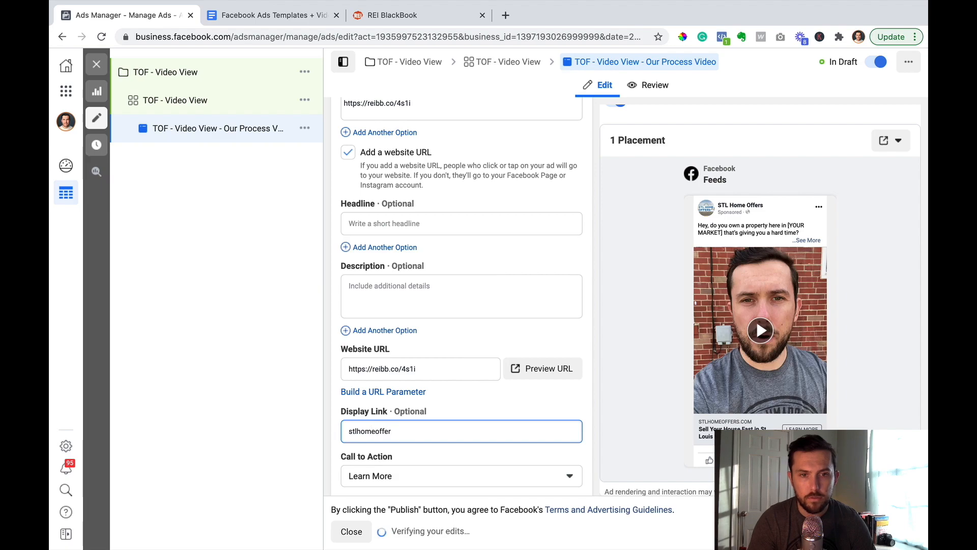
type("s.com")
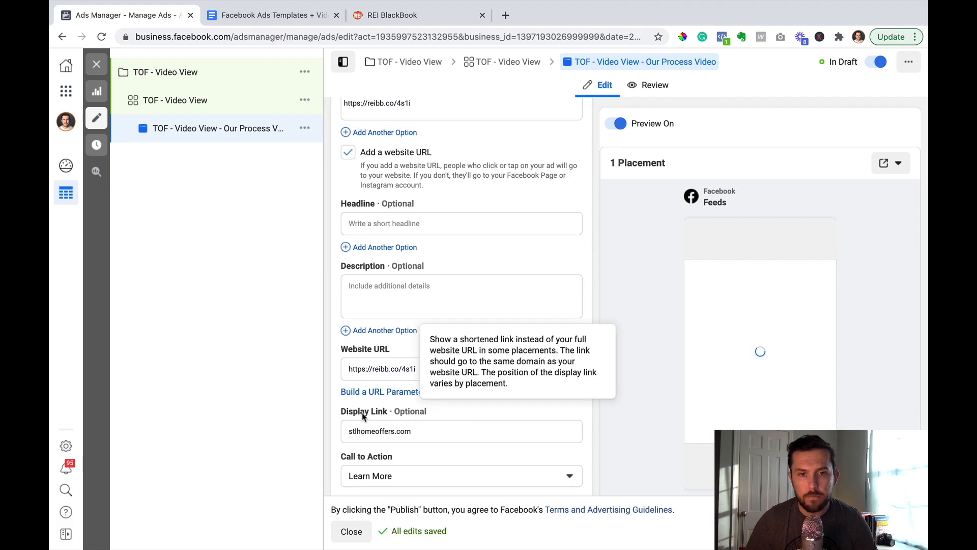
left_click_drag(418, 431, 344, 432)
left_click(345, 432)
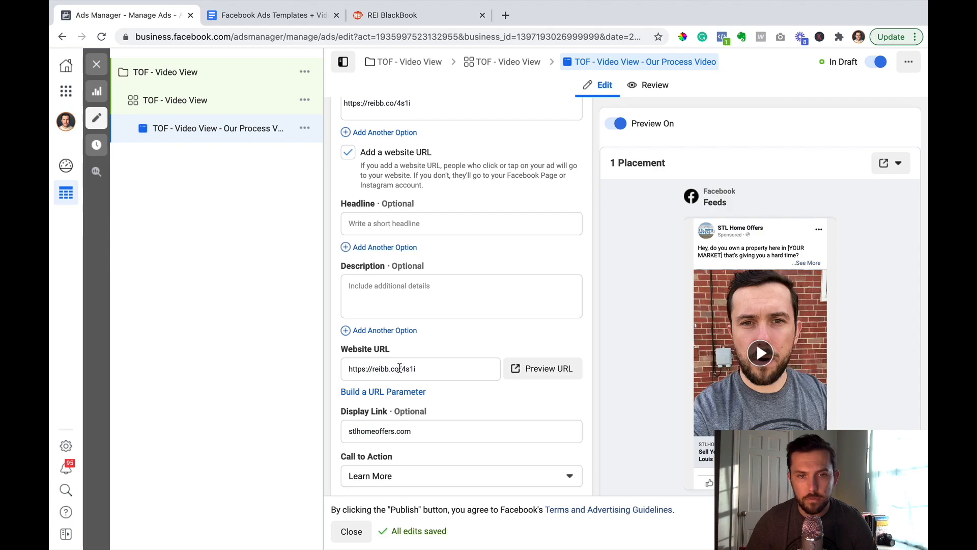
Copy the Market Callout headline 'Do you have a problem property that you want to sell fast?' from the scripts document into the ad's Headline
mouse_move(430, 409)
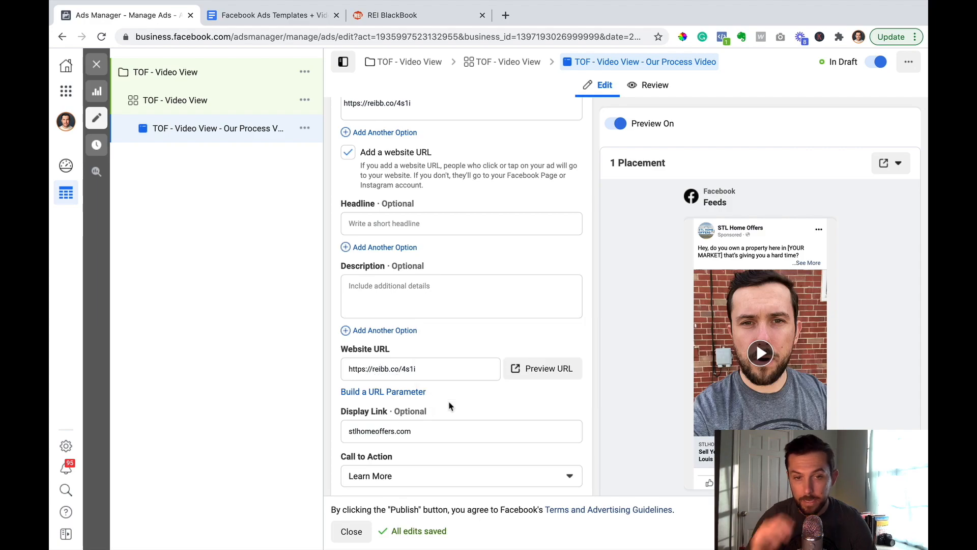
scroll(450, 402, "up", 3)
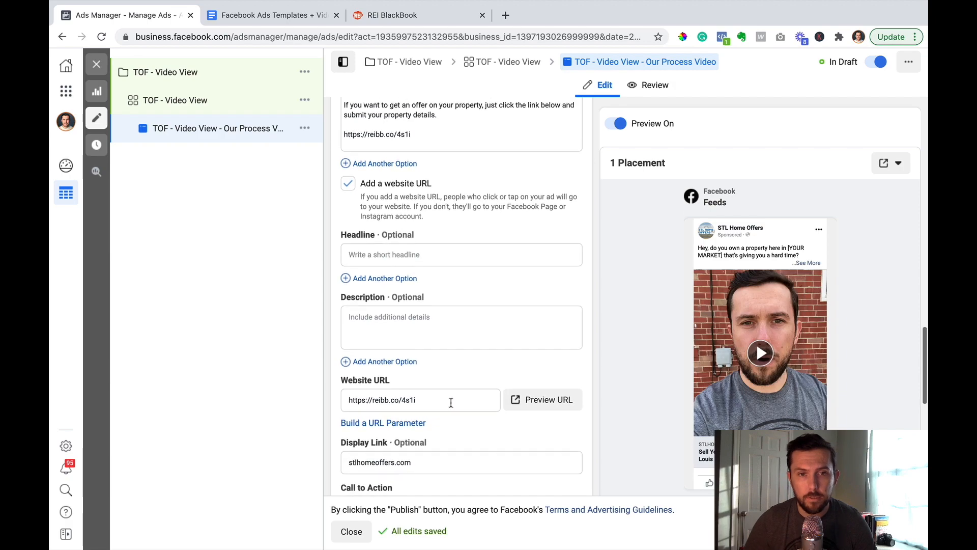
left_click(431, 316)
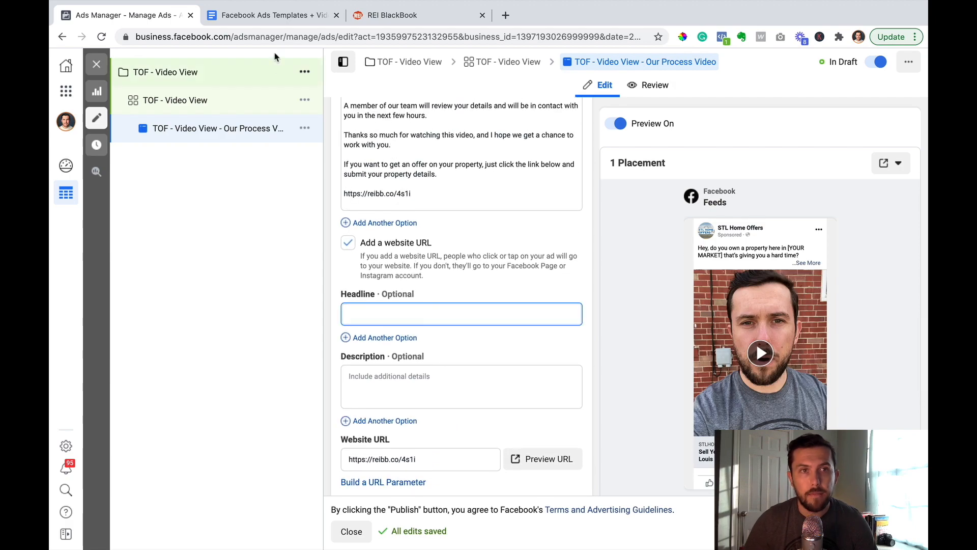
key("ctrl+Tab")
scroll(422, 295, "up", 1)
left_click_drag(319, 252, 592, 256)
key("ctrl+c")
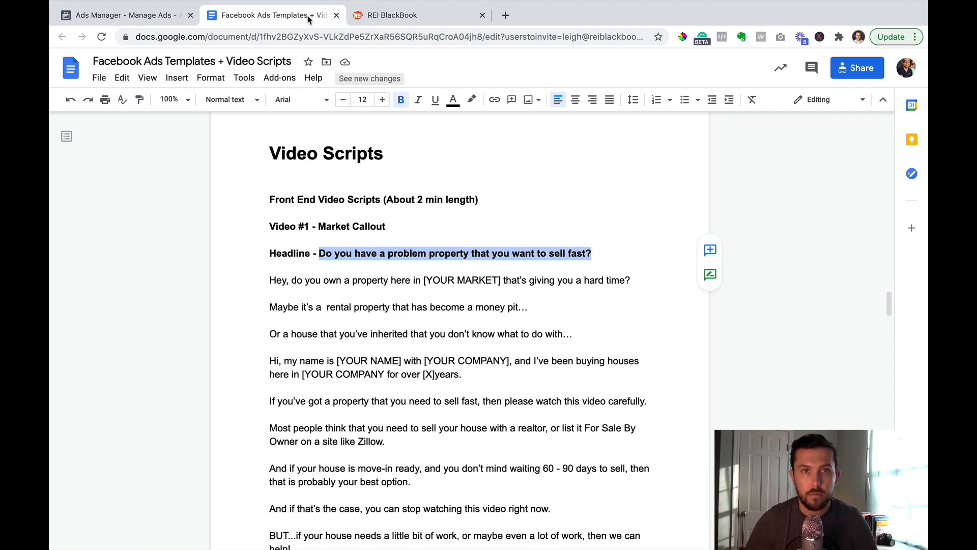
left_click(126, 15)
key("ctrl+v")
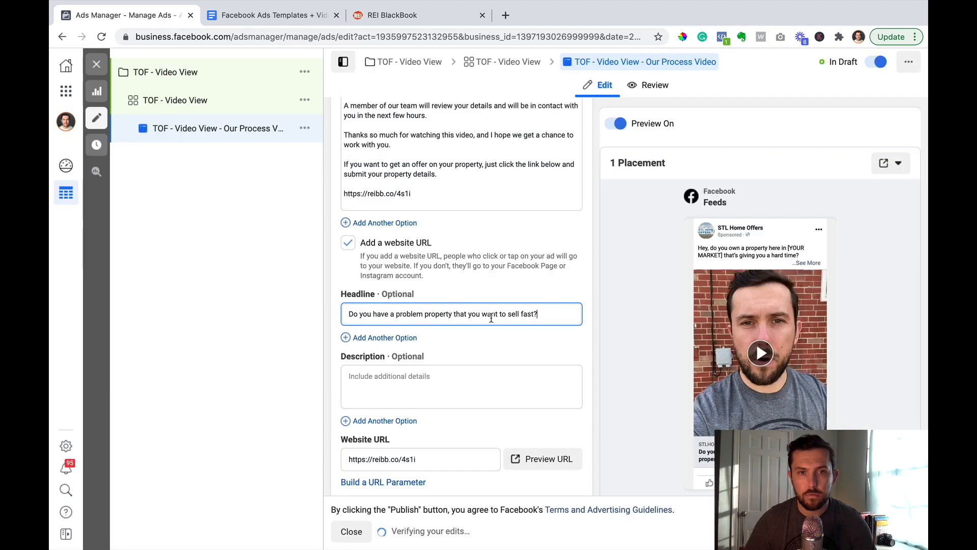
Review the ad's link, call to action, tracking, primary text and identity settings, and open the TOF - Video View ad set
scroll(475, 285, "down", 3)
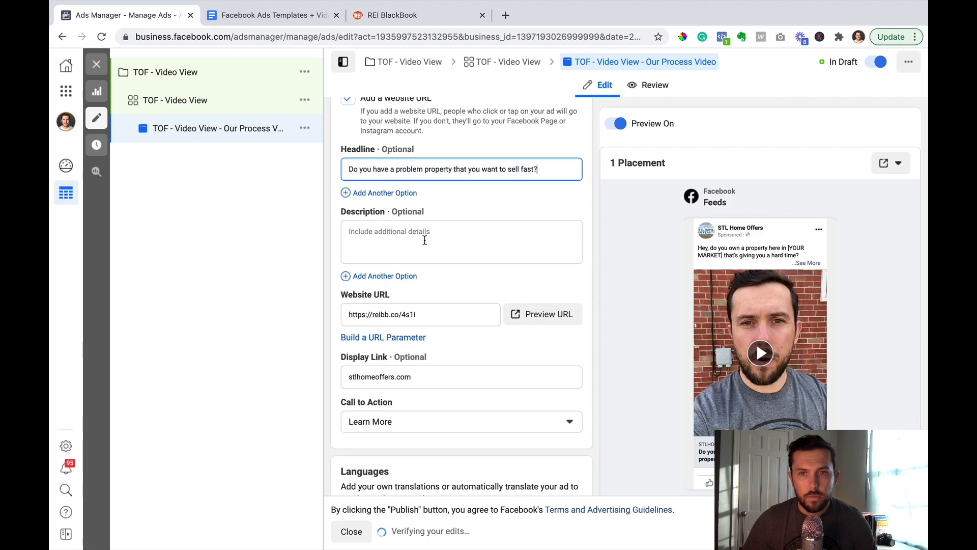
scroll(455, 239, "down", 6)
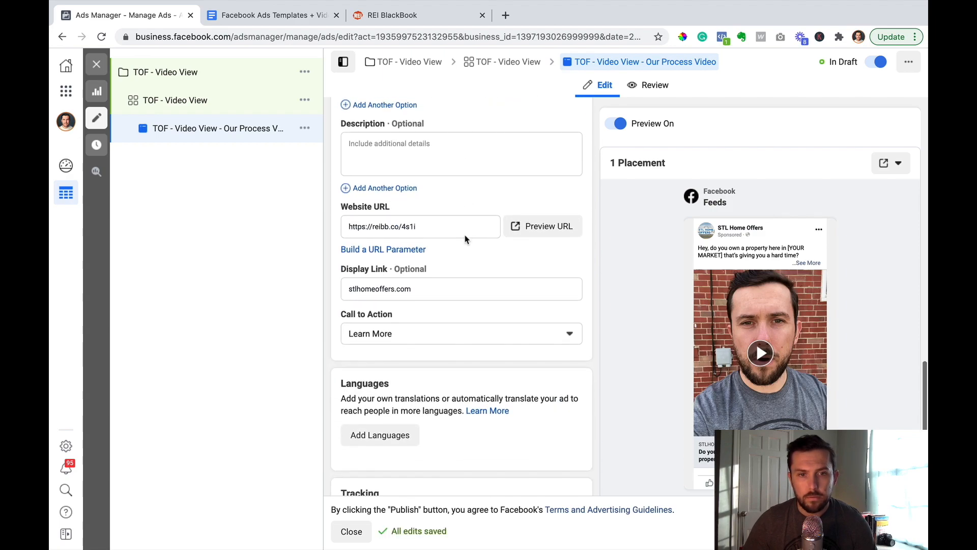
scroll(464, 239, "down", 2)
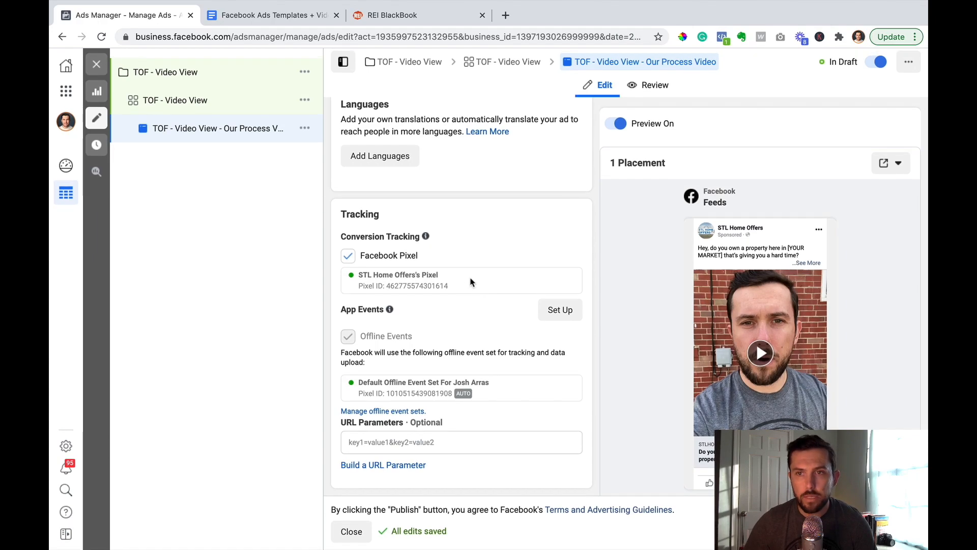
scroll(476, 264, "up", 15)
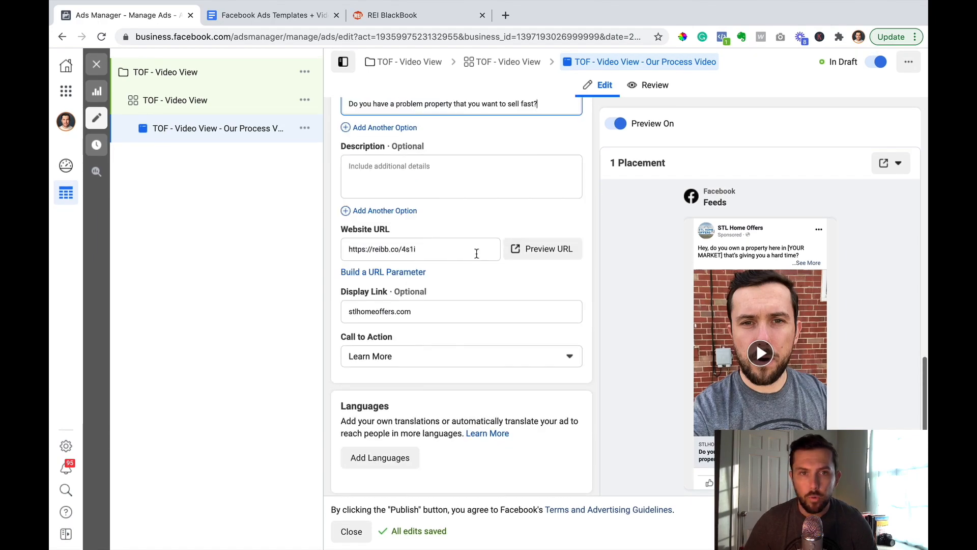
scroll(476, 254, "up", 15)
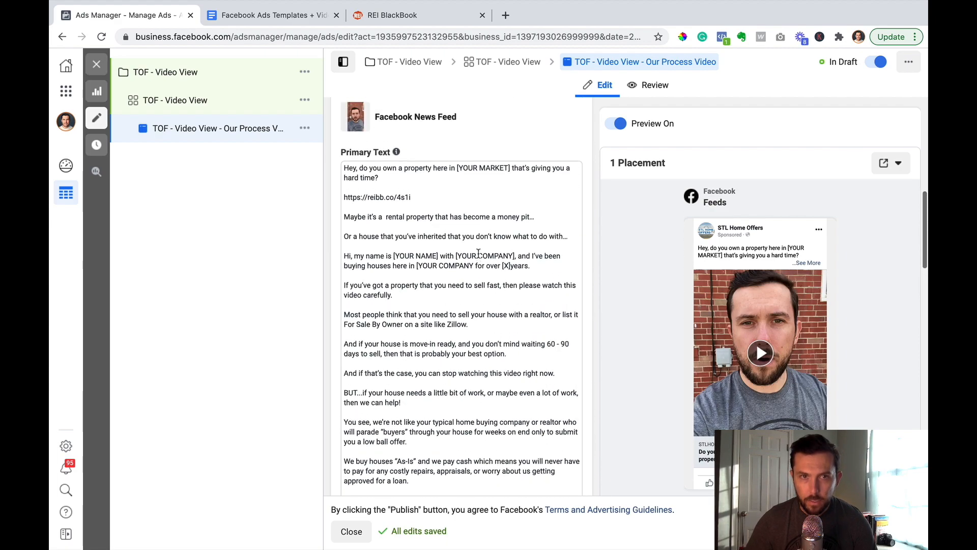
scroll(478, 260, "up", 5)
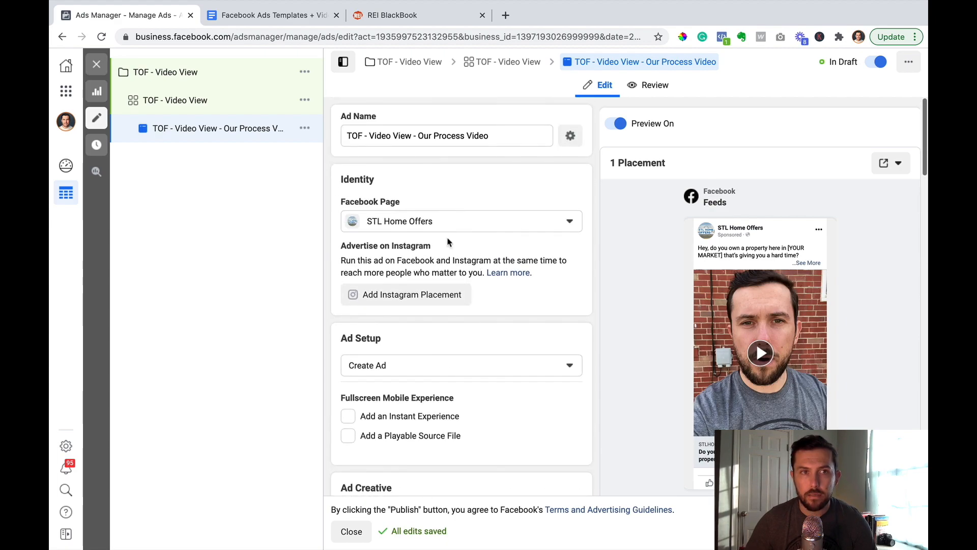
left_click(179, 102)
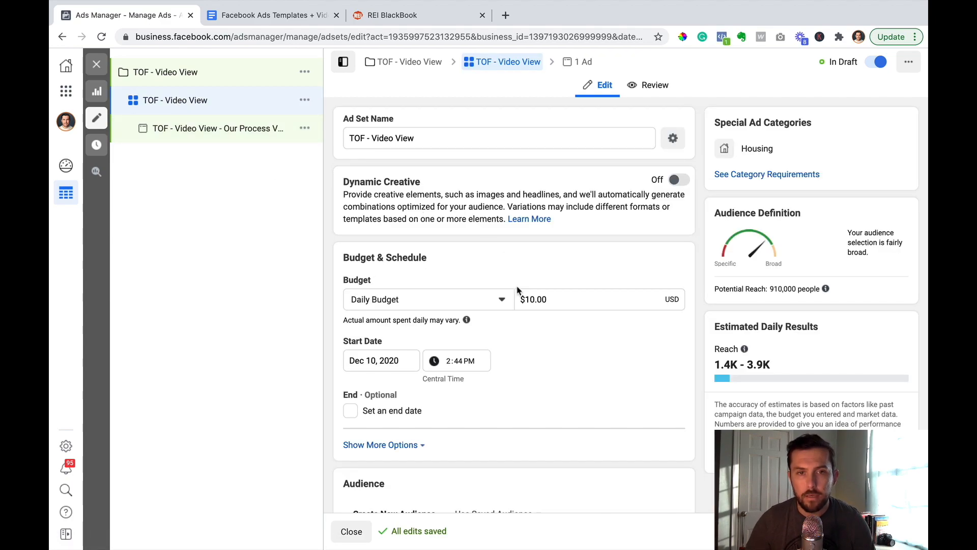
Set the ad set's location targeting to 'People living in this location'
scroll(504, 251, "down", 13)
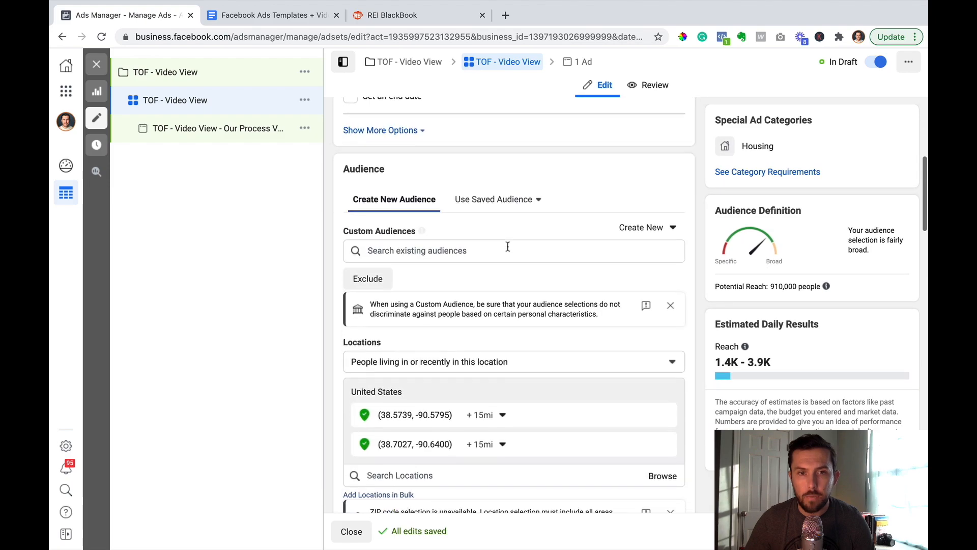
scroll(507, 253, "up", 4)
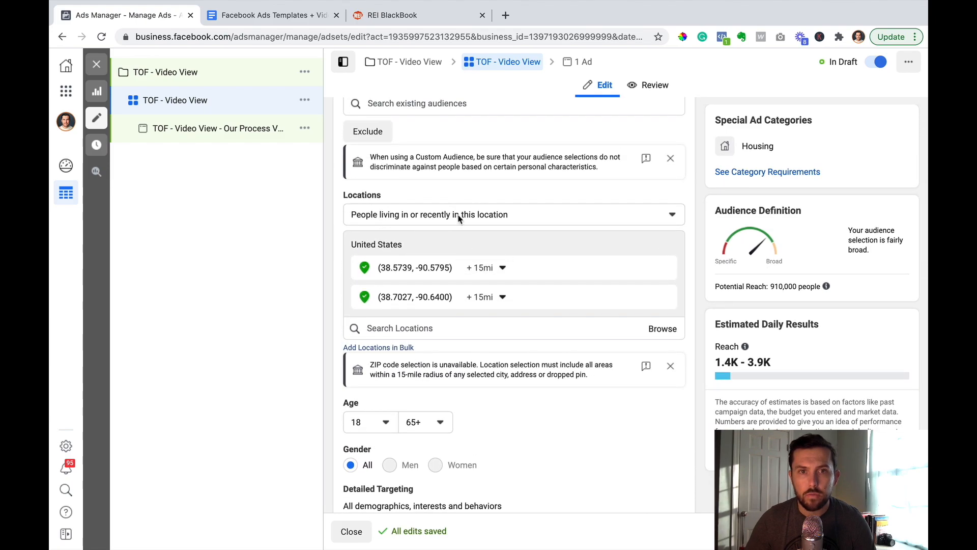
left_click(458, 216)
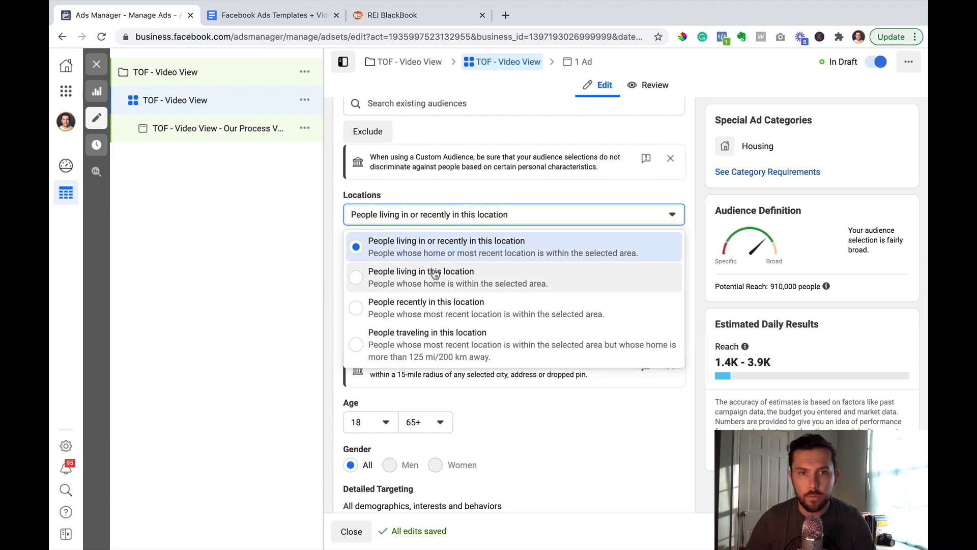
left_click(358, 280)
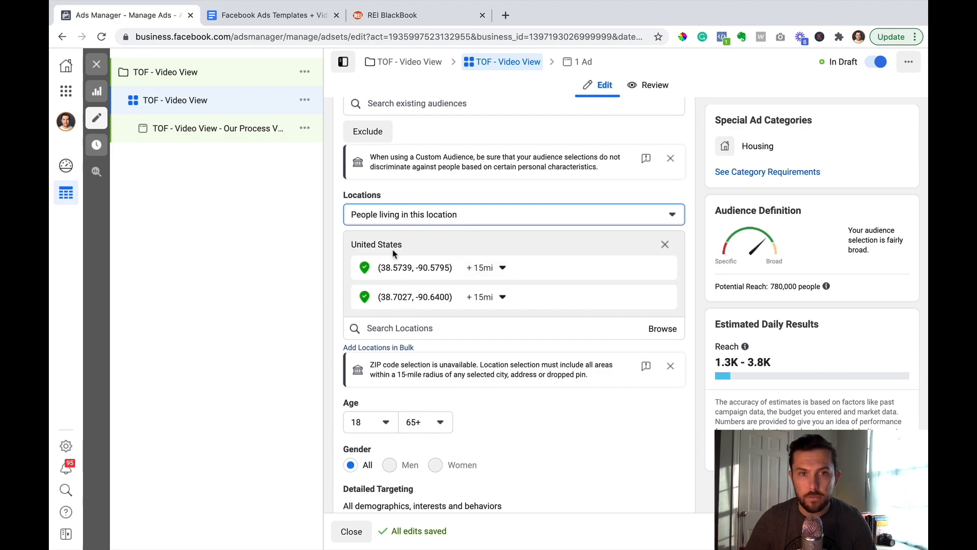
Review the ad set's demographics, detailed targeting, placements, optimization settings and potential reach estimate
scroll(499, 266, "down", 6)
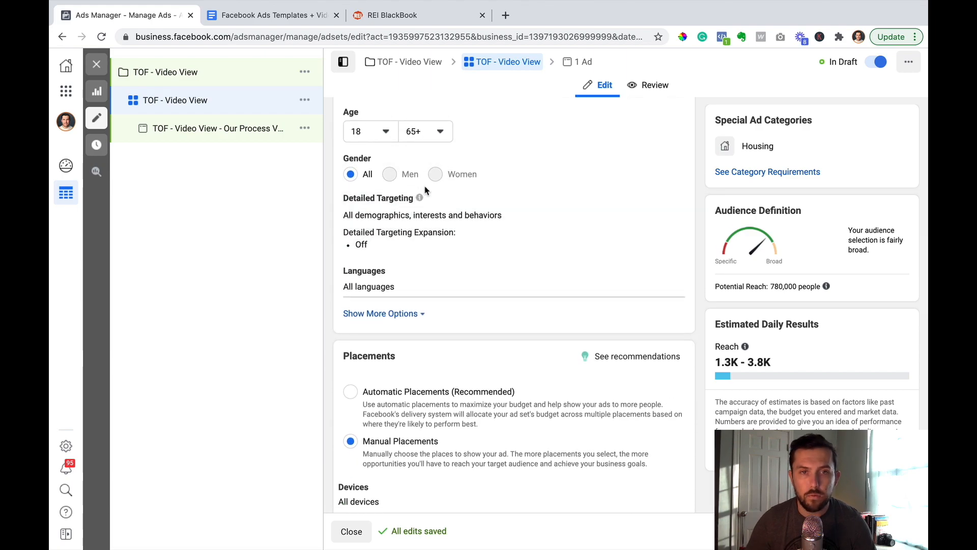
scroll(529, 211, "down", 2)
scroll(529, 211, "down", 5)
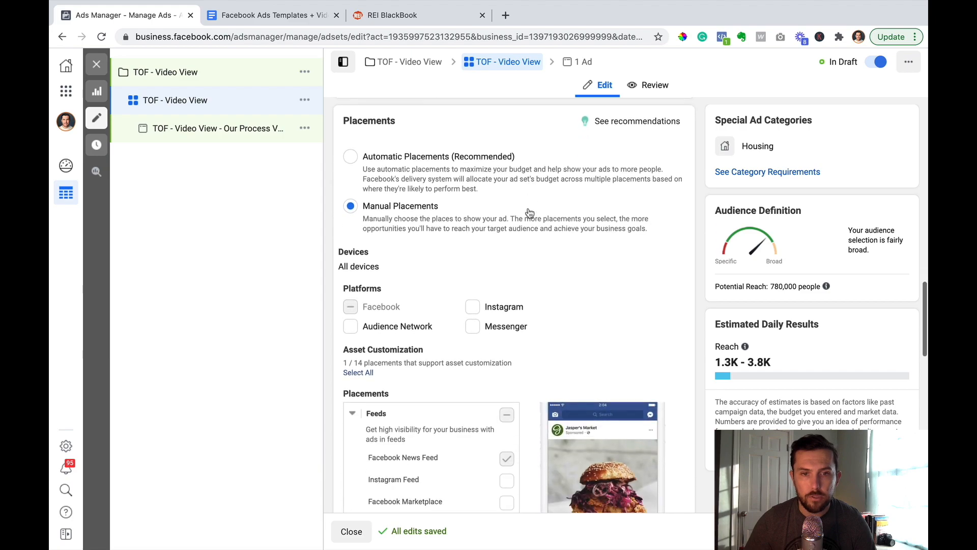
scroll(536, 227, "down", 9)
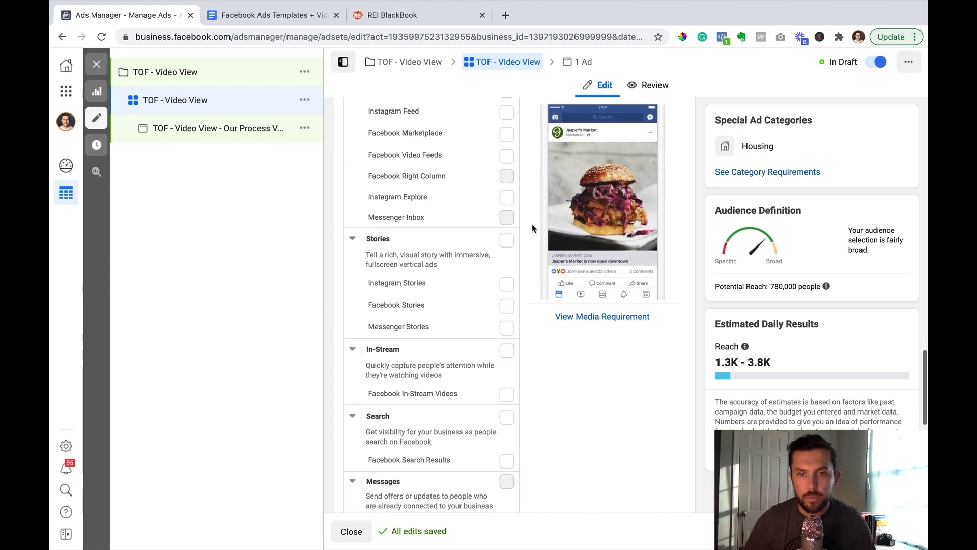
scroll(529, 229, "down", 4)
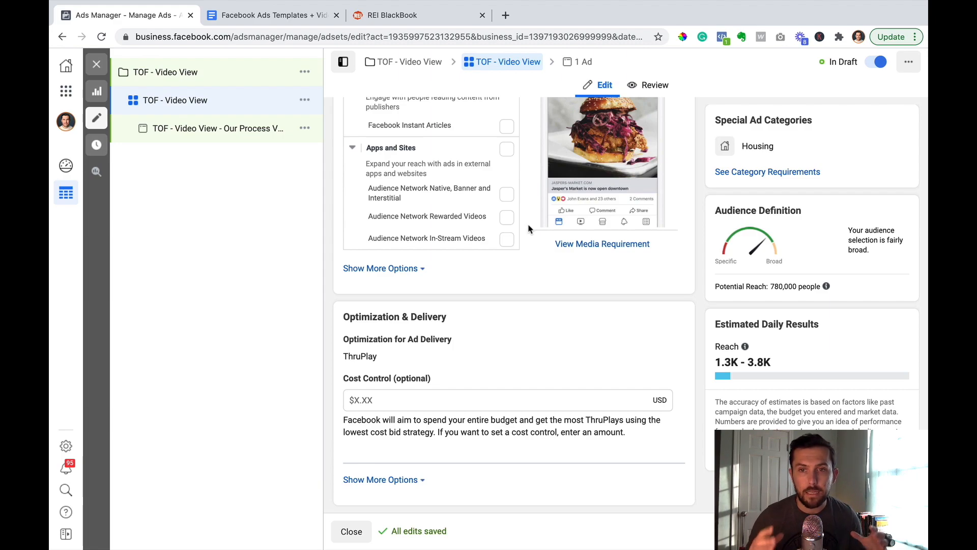
left_click_drag(773, 286, 816, 288)
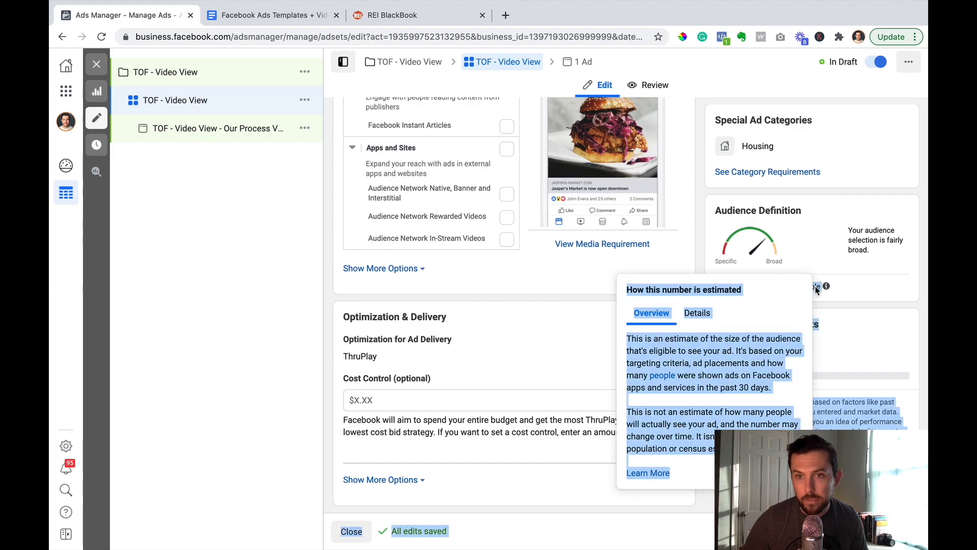
left_click(816, 288)
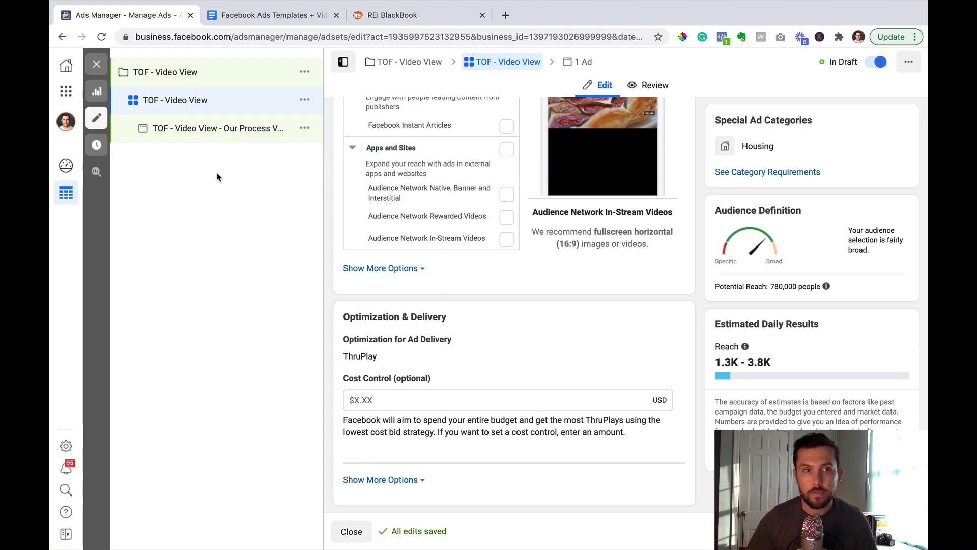
Check the creative and tracking of the ad TOF - Video View - Our Process Video, publish the campaign and dismiss the confirmation
left_click(209, 129)
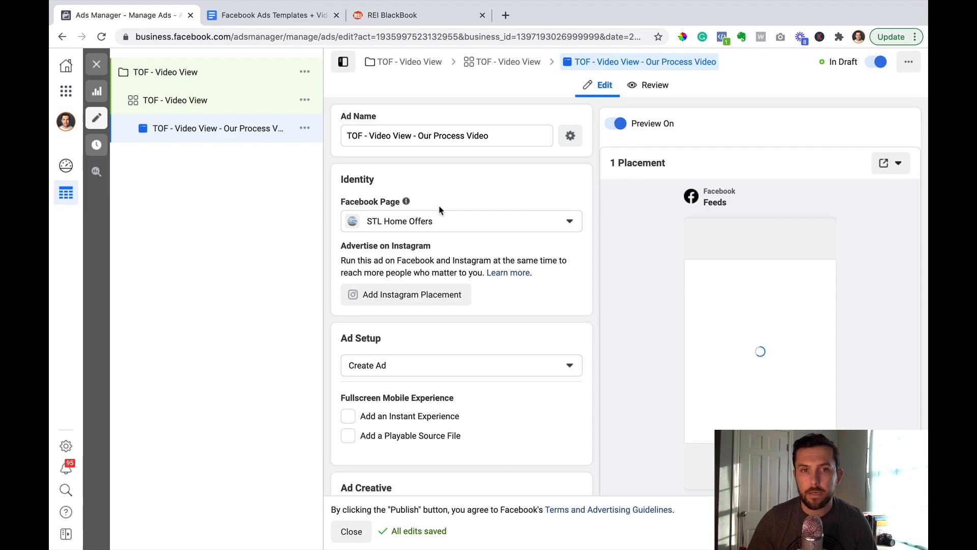
scroll(475, 229, "down", 5)
scroll(478, 237, "down", 5)
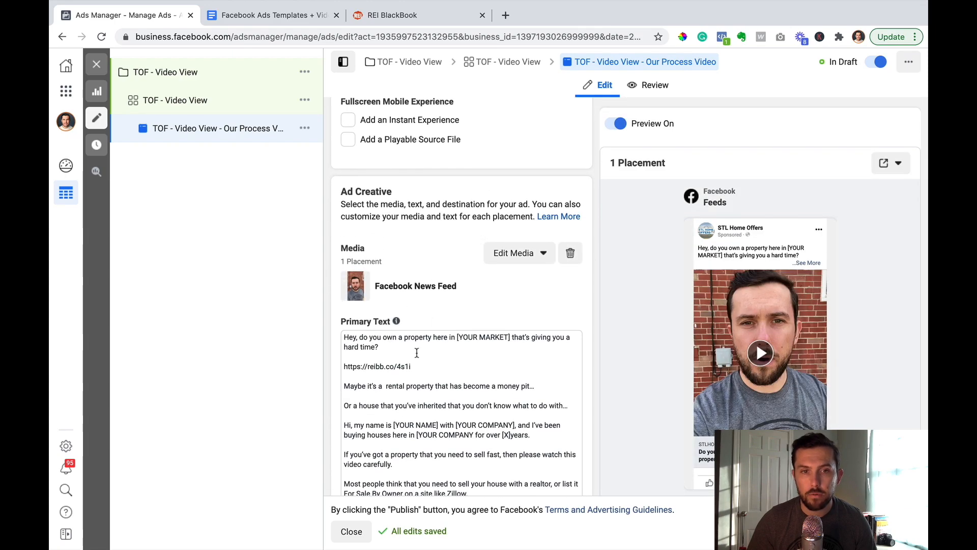
scroll(417, 353, "down", 15)
scroll(422, 351, "down", 15)
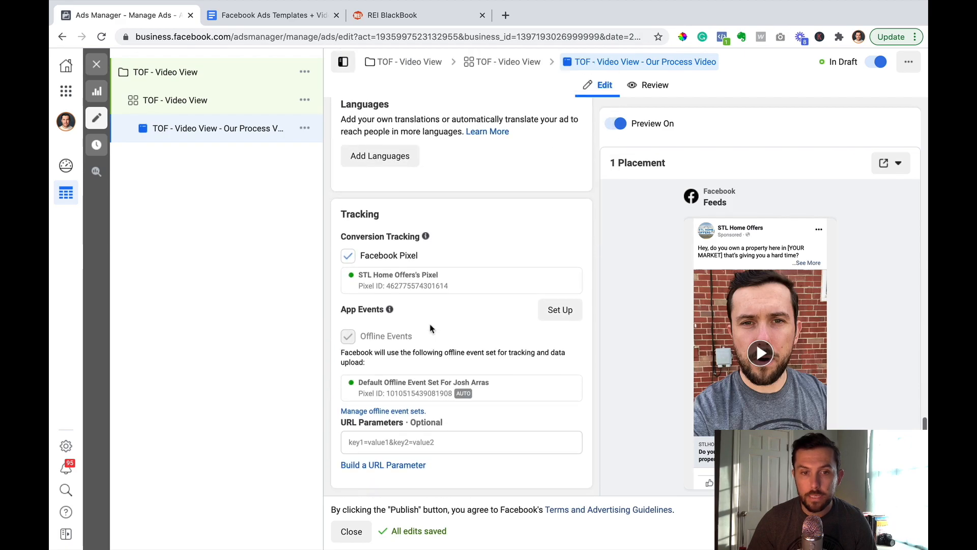
left_click(899, 530)
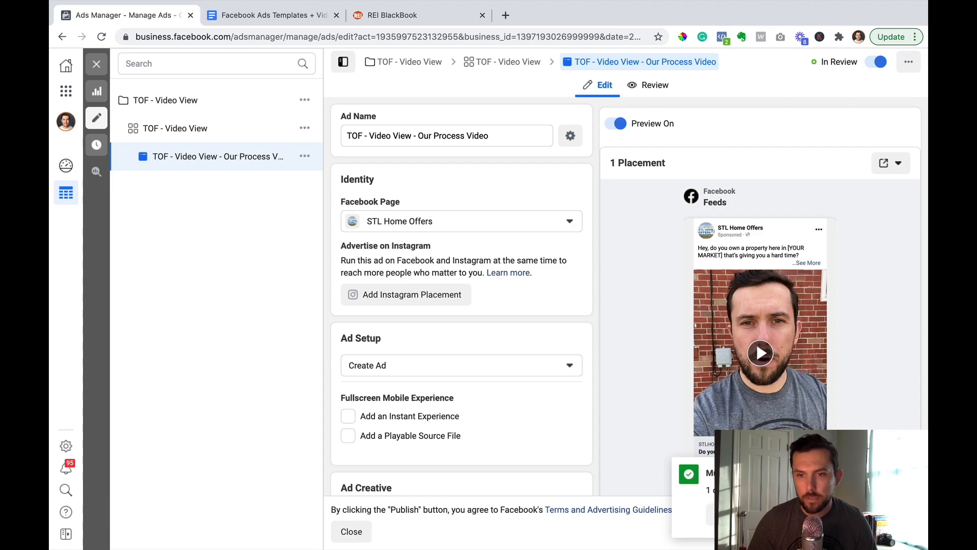
left_click(710, 514)
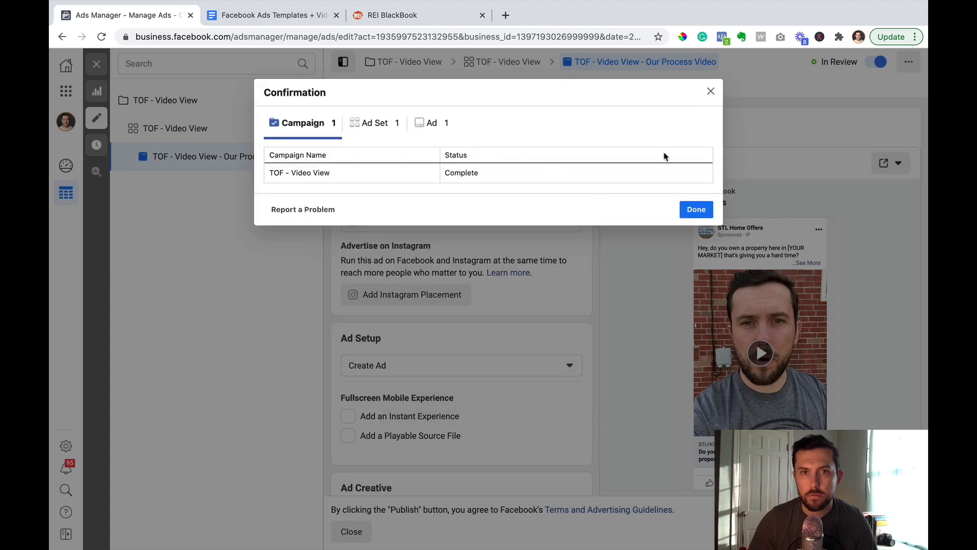
left_click(701, 210)
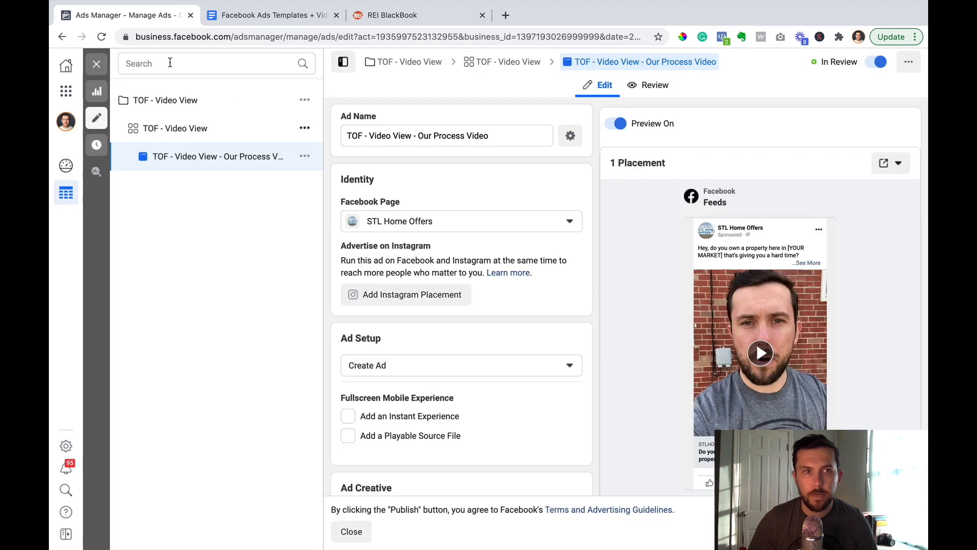
Close the ad editor, return to the campaigns list and switch its columns to the Video Views preset
left_click(97, 64)
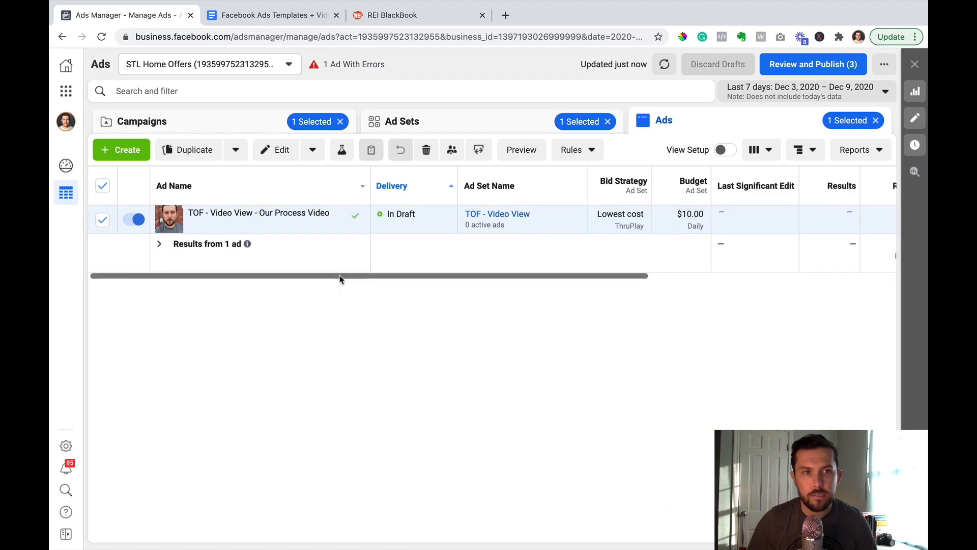
left_click(203, 124)
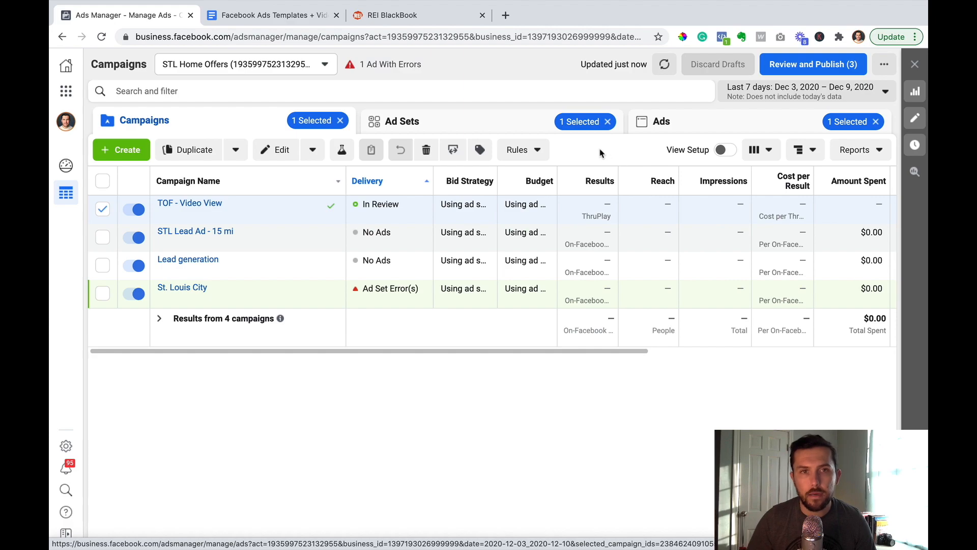
left_click(760, 151)
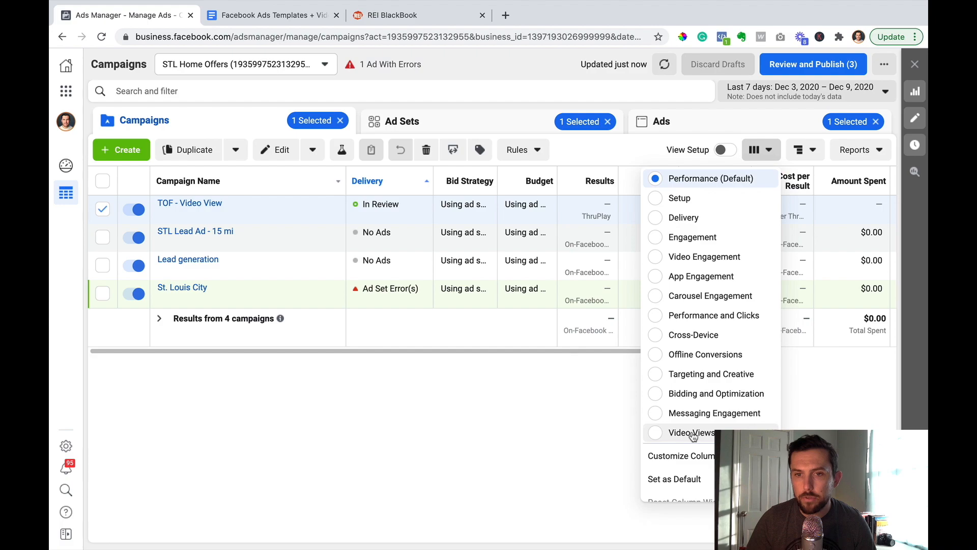
left_click(564, 426)
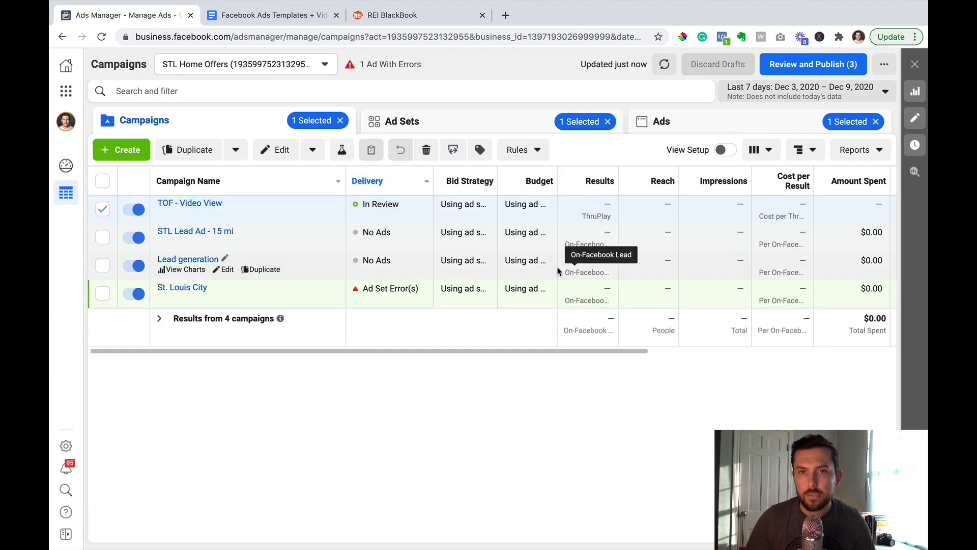
scroll(560, 237, "right", 3)
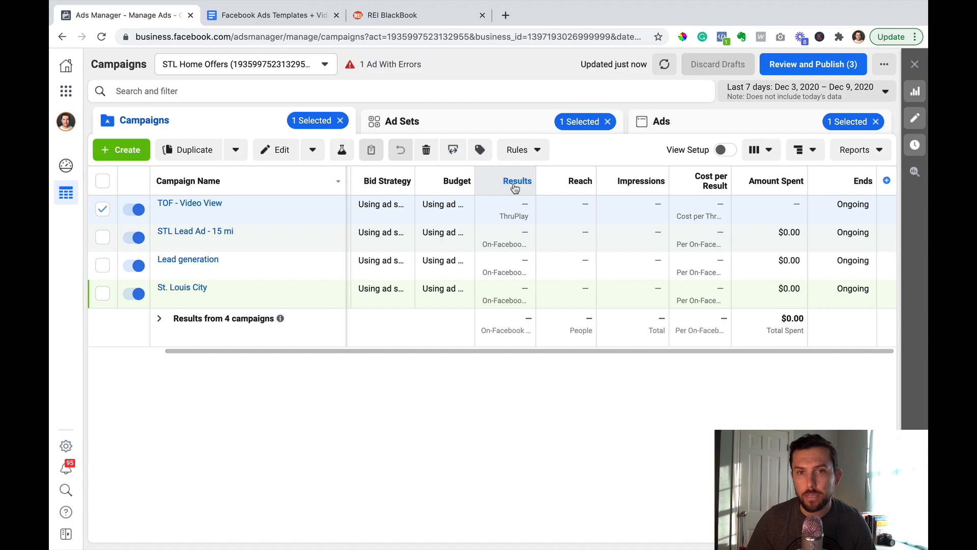
mouse_move(513, 189)
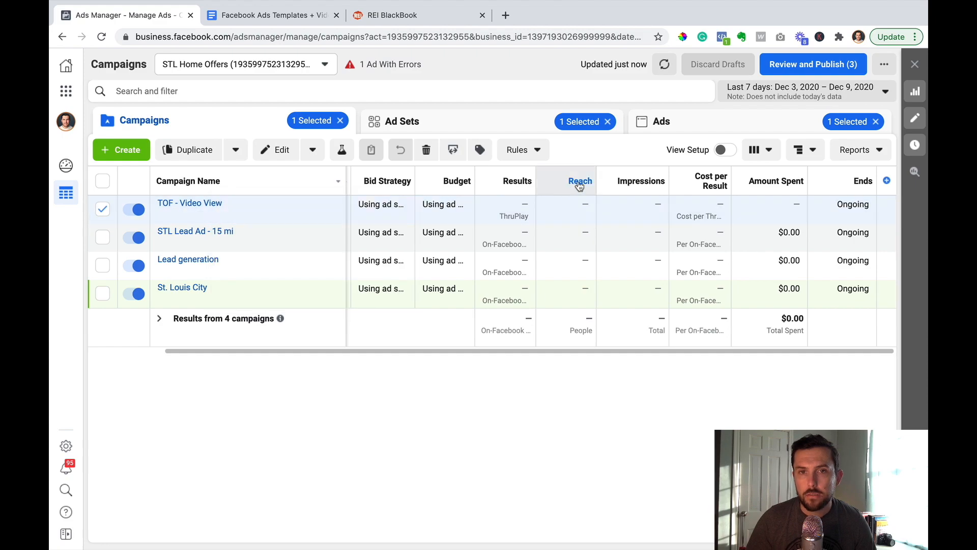
mouse_move(718, 187)
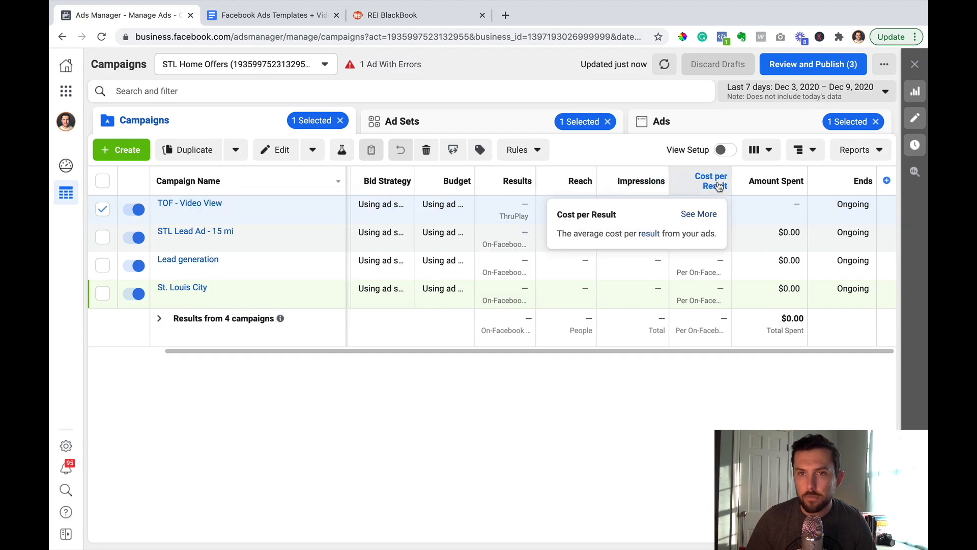
left_click(768, 152)
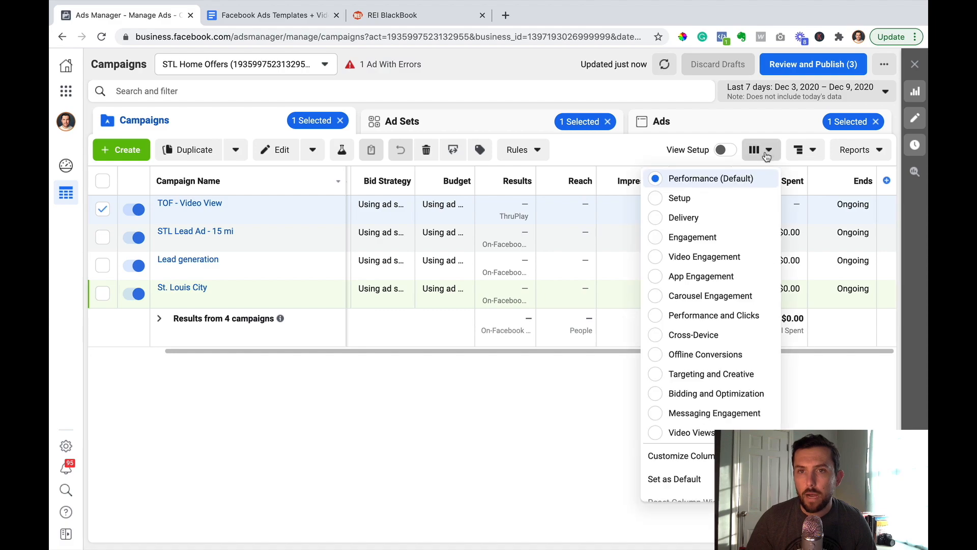
left_click(703, 433)
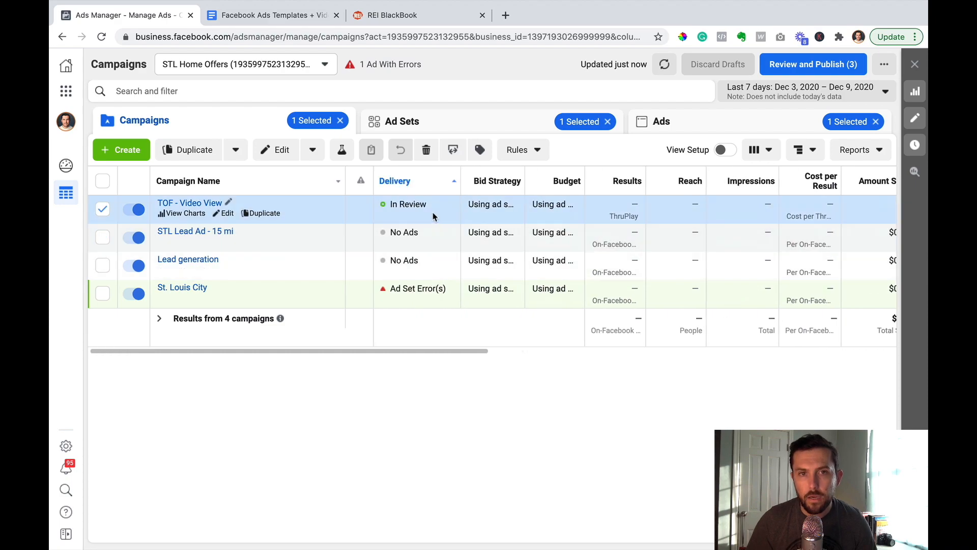
Examine the TOF - Video View campaign's columns for results, cost per result, and video plays at 25%, 50%, 75% and 100%
scroll(539, 219, "right", 3)
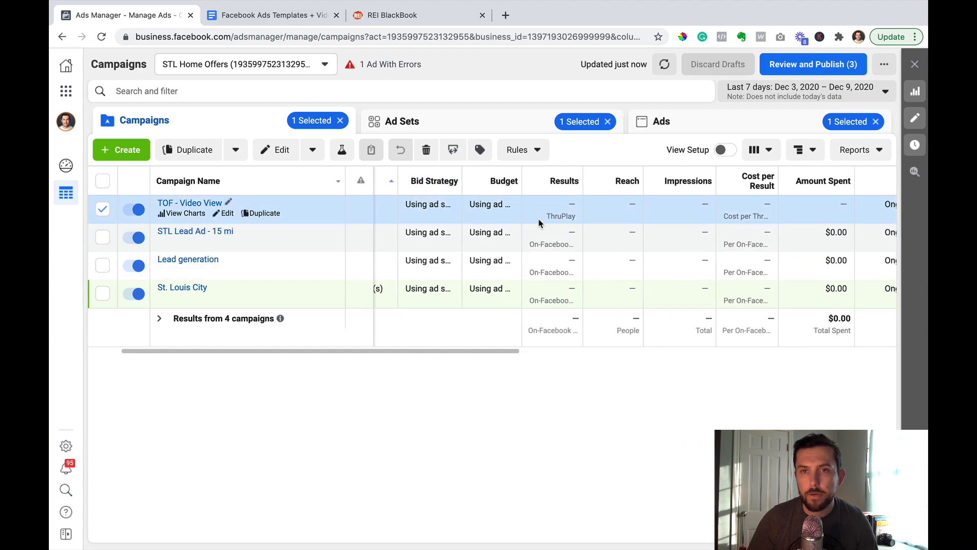
scroll(539, 222, "right", 5)
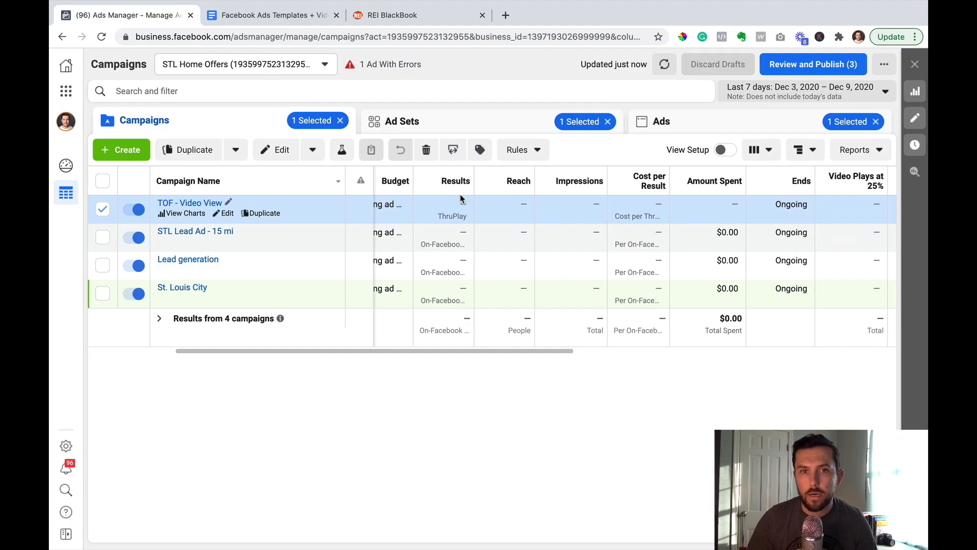
scroll(457, 184, "left", 4)
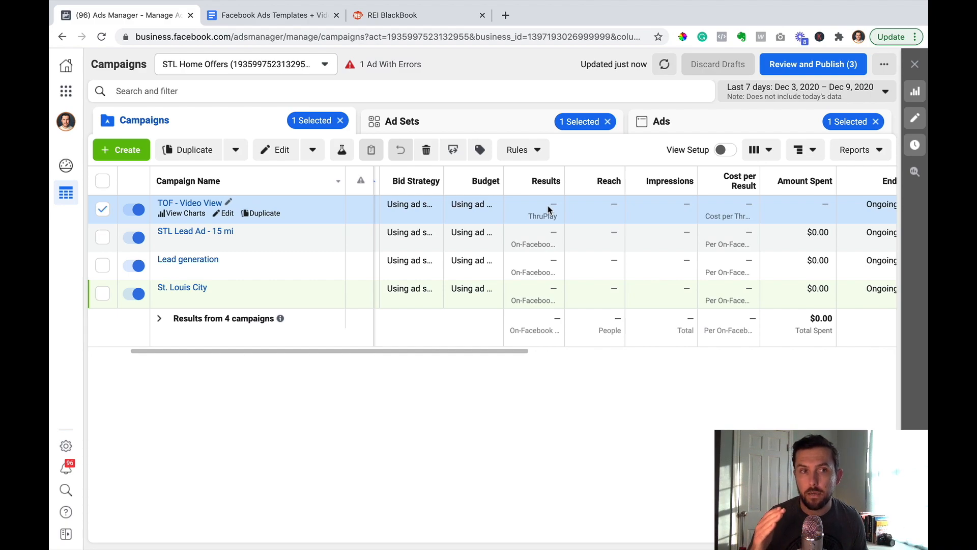
scroll(548, 212, "right", 3)
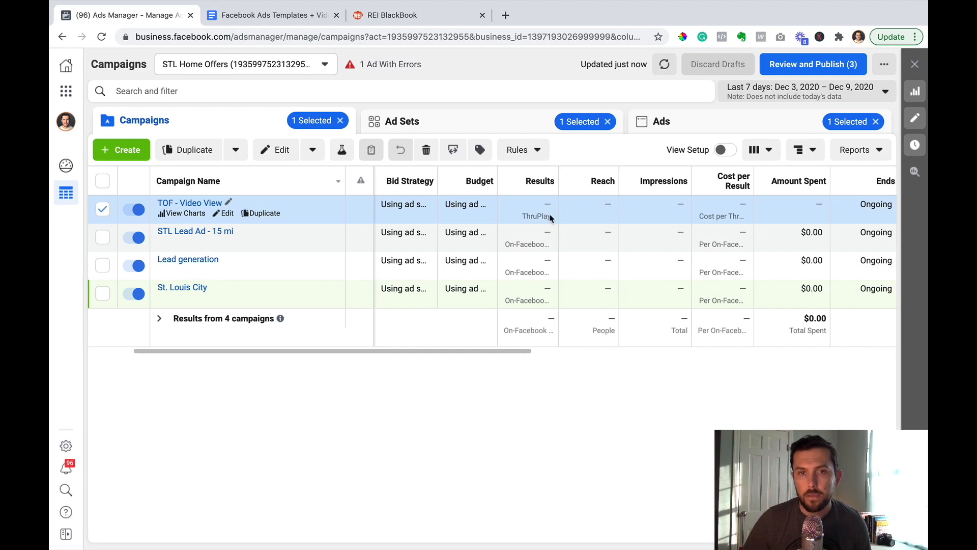
scroll(550, 218, "right", 3)
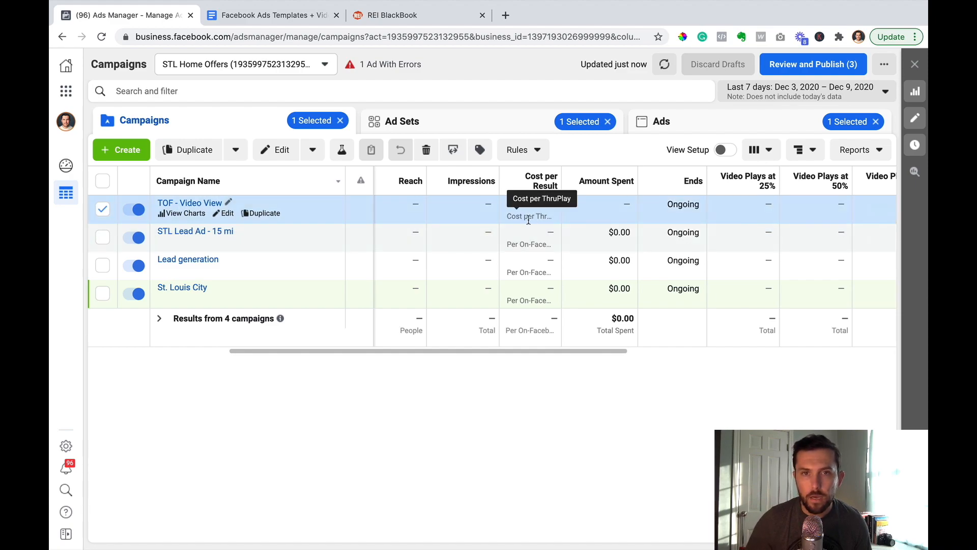
scroll(539, 216, "right", 5)
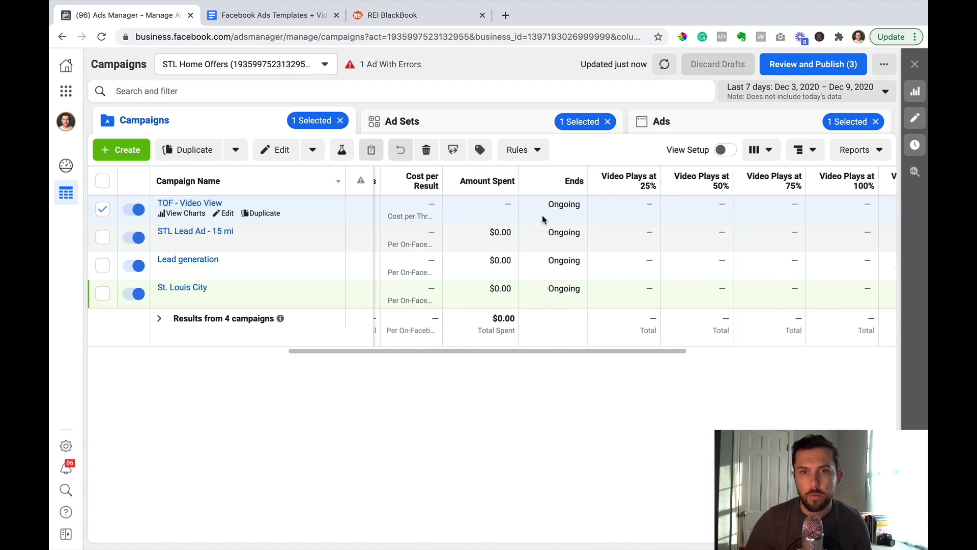
mouse_move(529, 183)
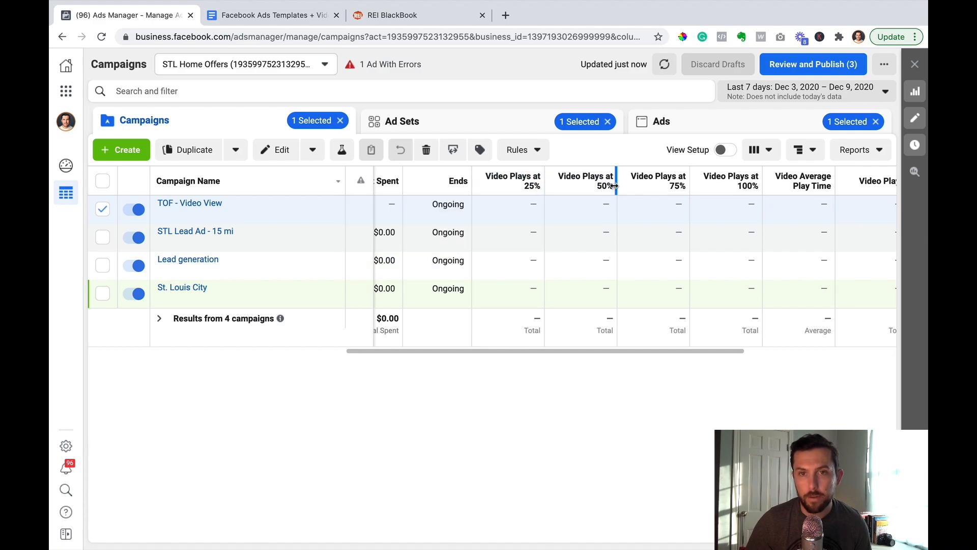
mouse_move(725, 188)
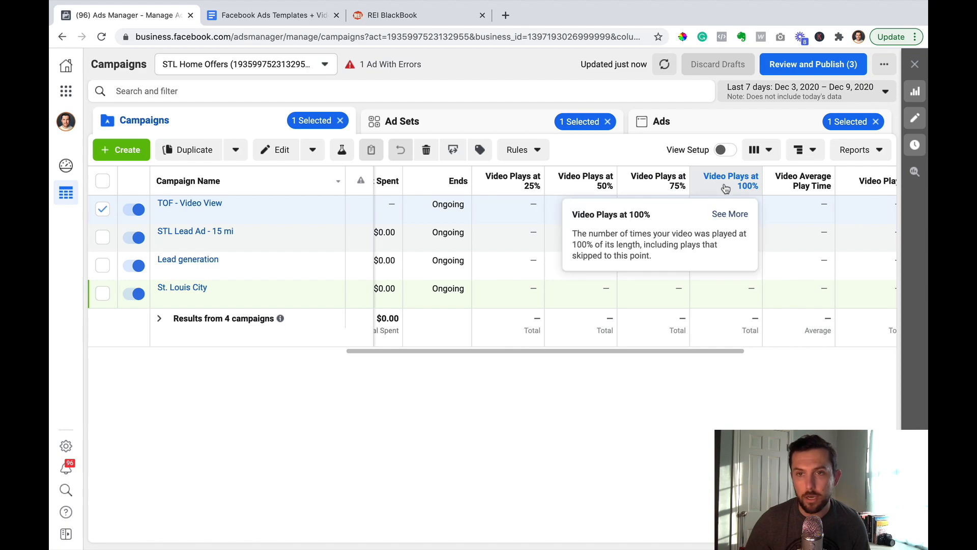
scroll(723, 189, "right", 5)
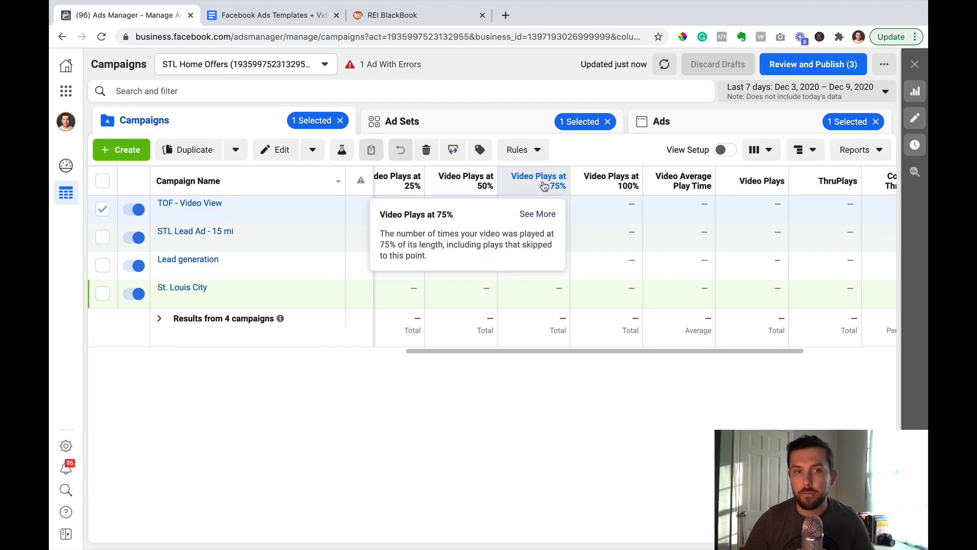
mouse_move(624, 186)
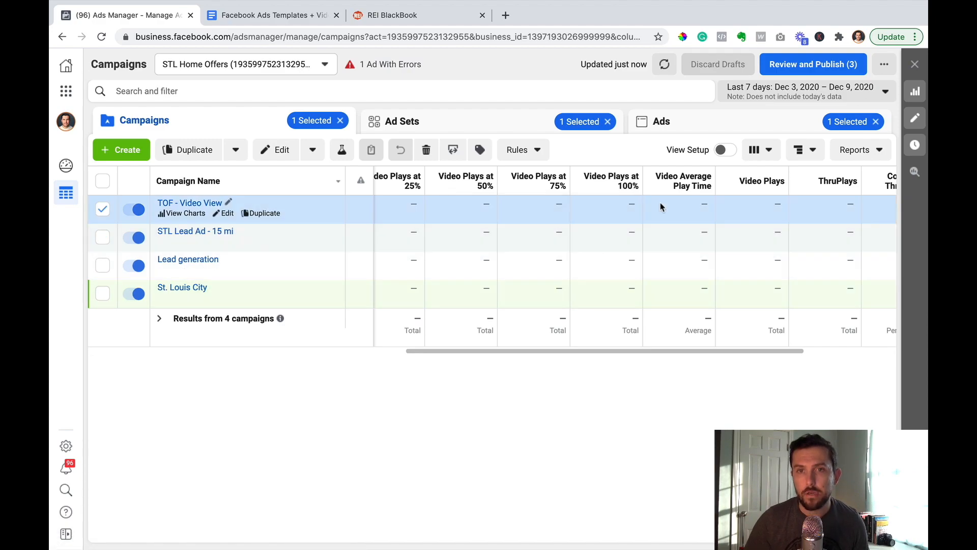
Examine the TOF - Video View campaign's columns for average play time, video plays, ThruPlays, cost per ThruPlay, form leads and cost per lead
mouse_move(670, 191)
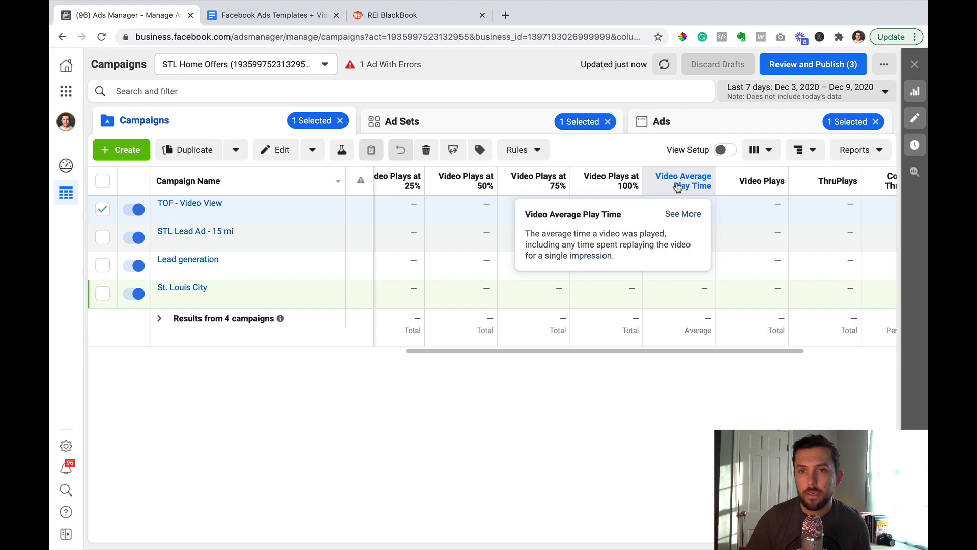
scroll(688, 213, "right", 5)
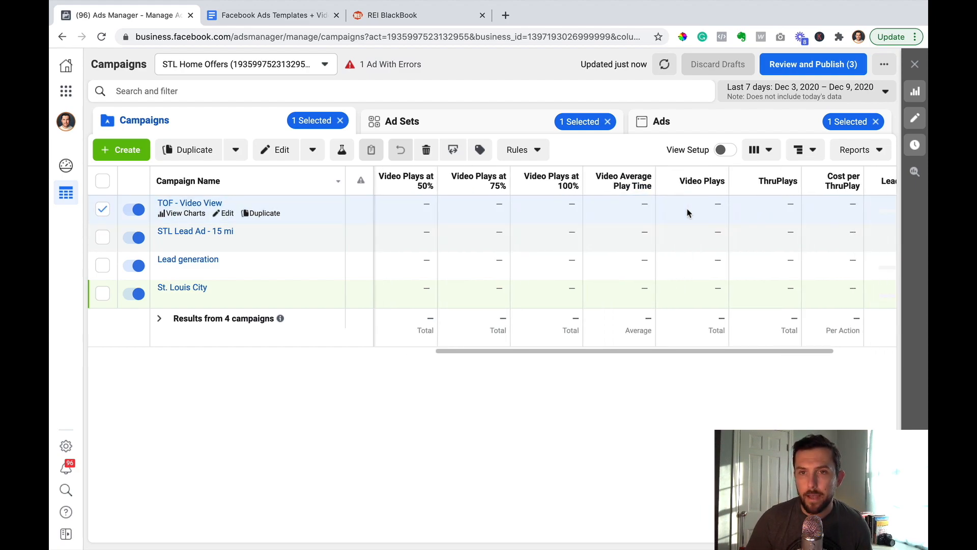
scroll(650, 211, "right", 3)
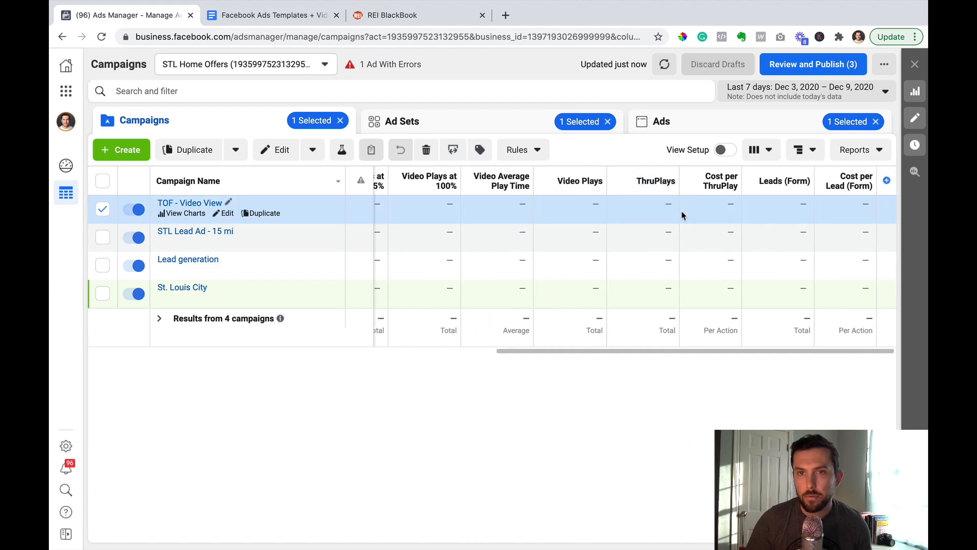
mouse_move(711, 205)
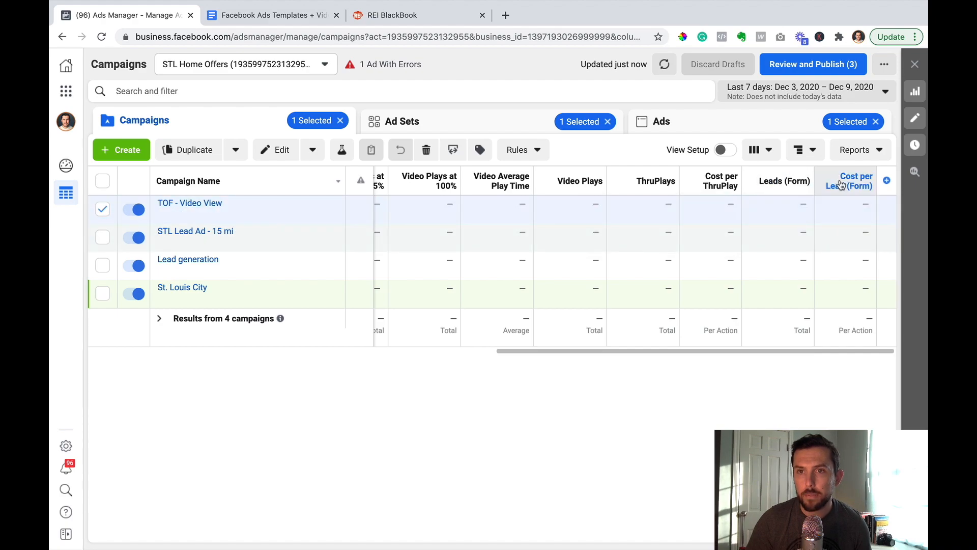
mouse_move(850, 189)
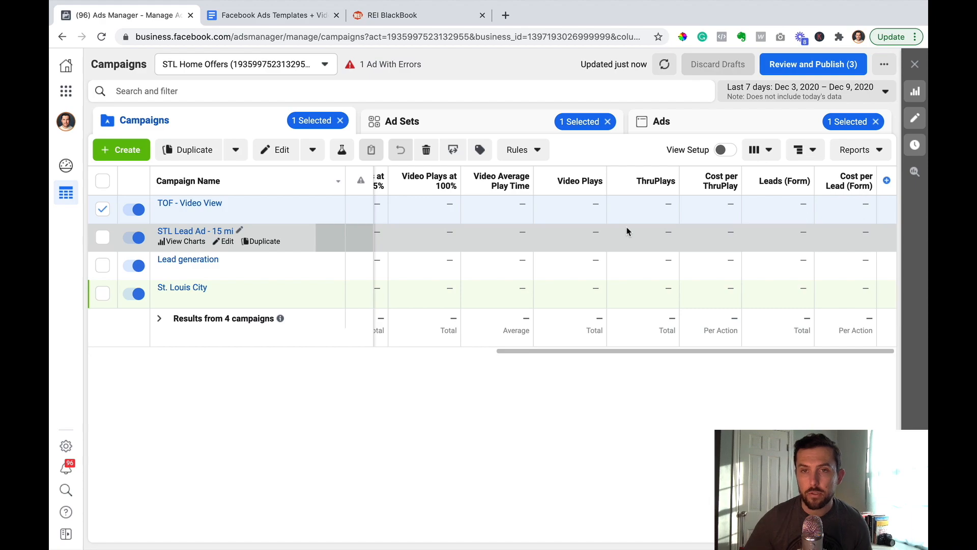
Open column customization for the Video Views preset and look through its selected columns
left_click(768, 151)
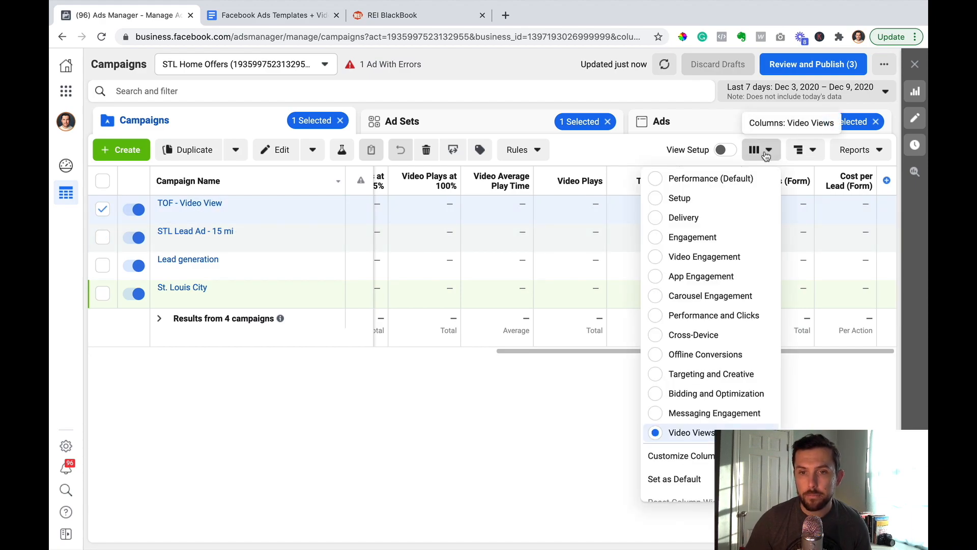
scroll(694, 441, "down", 1)
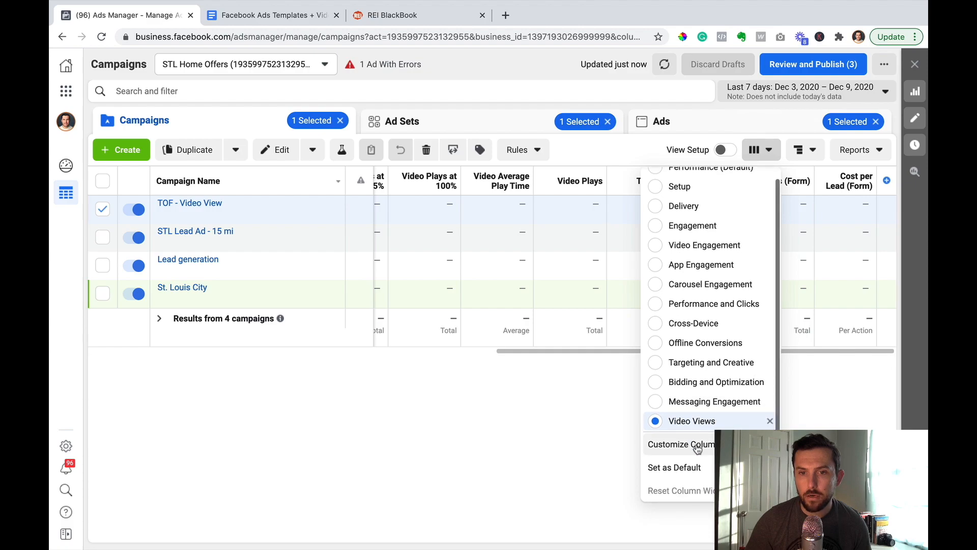
left_click(692, 442)
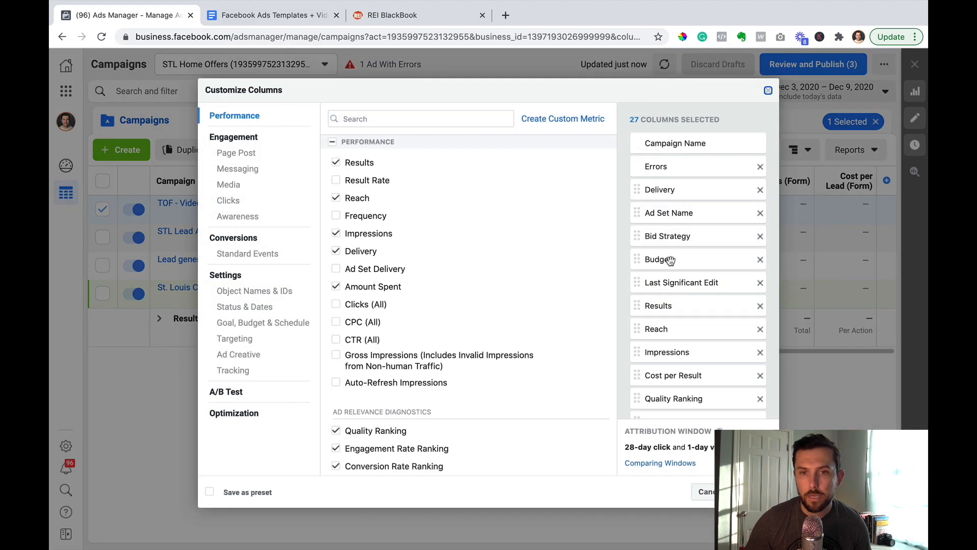
scroll(671, 260, "down", 5)
scroll(683, 323, "down", 4)
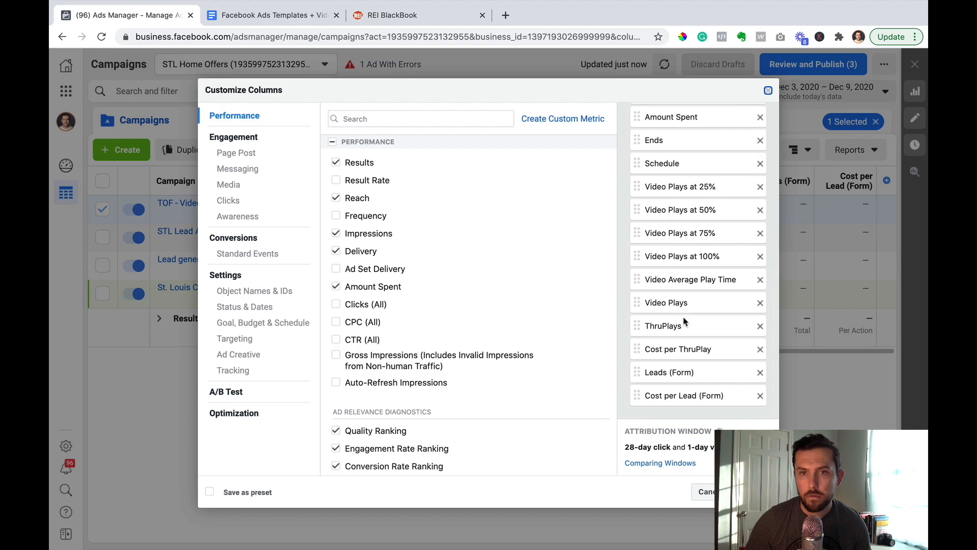
scroll(683, 315, "up", 9)
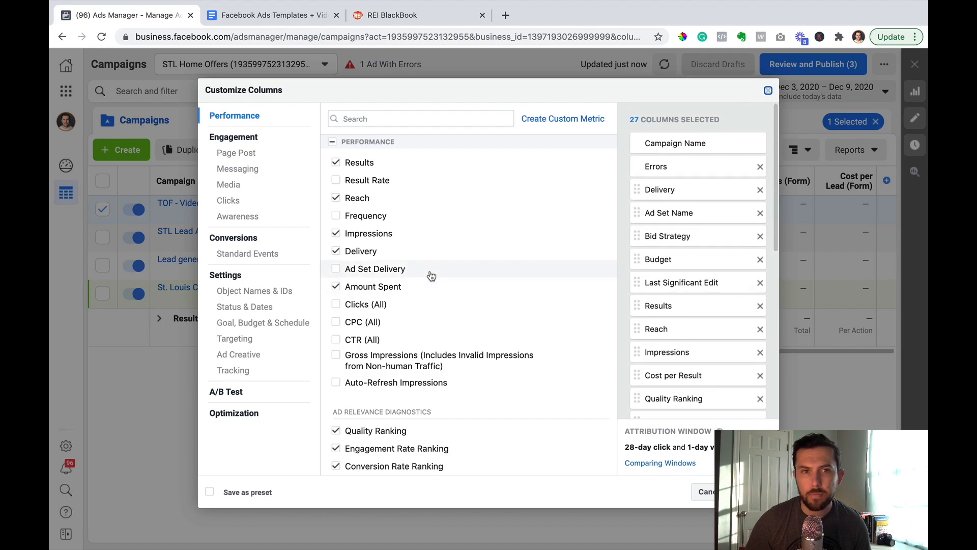
Search the available metrics for "clicks" and add the Clicks (All) and Unique Link Clicks columns
scroll(415, 246, "down", 10)
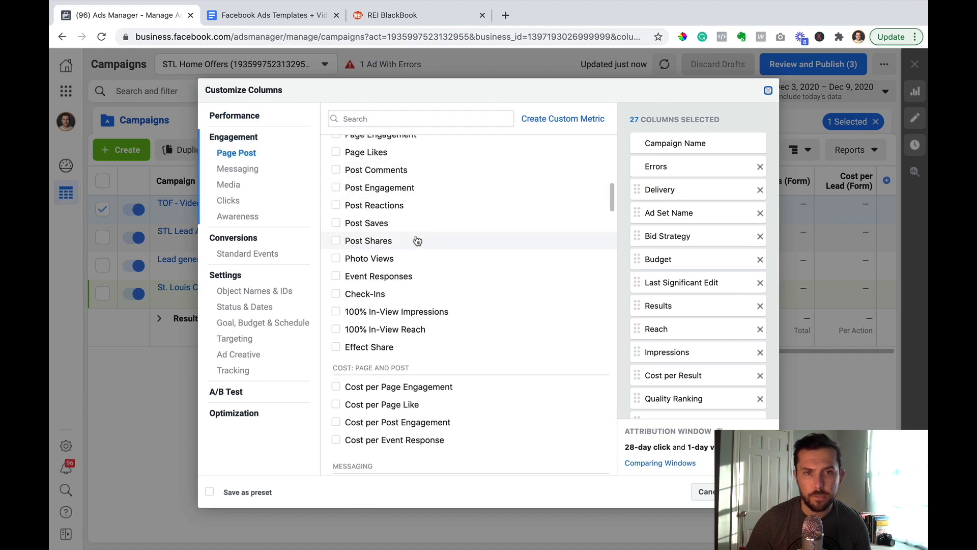
scroll(412, 218, "down", 8)
scroll(421, 239, "down", 8)
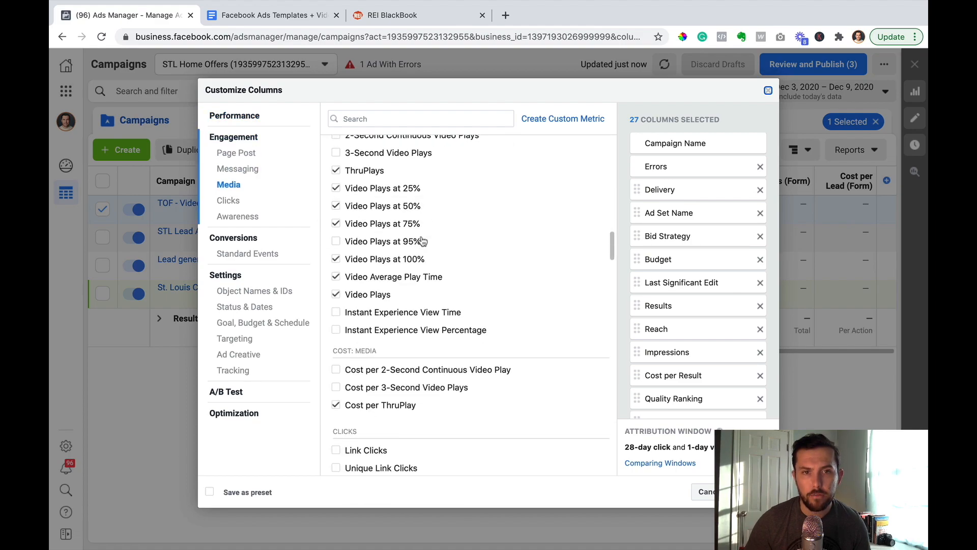
scroll(429, 252, "down", 10)
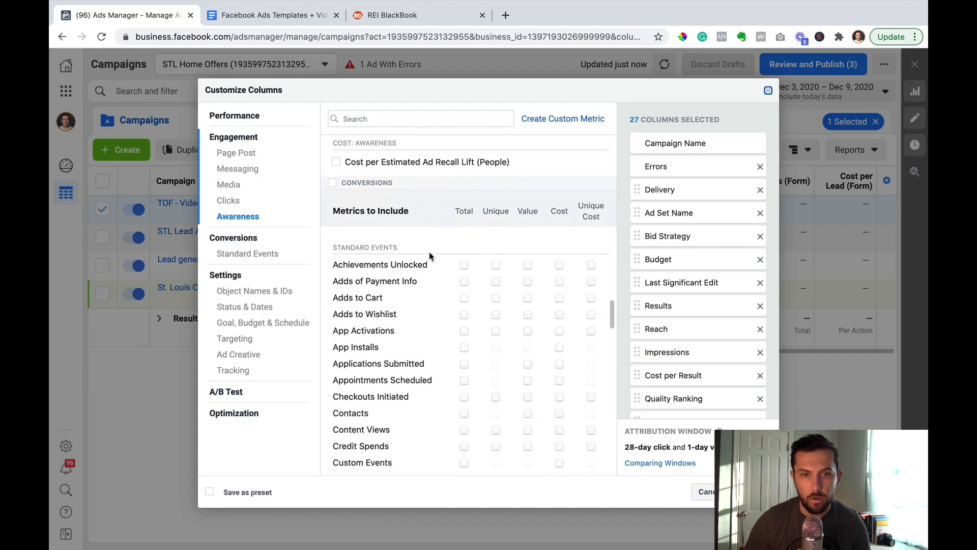
scroll(429, 256, "up", 5)
scroll(429, 255, "up", 15)
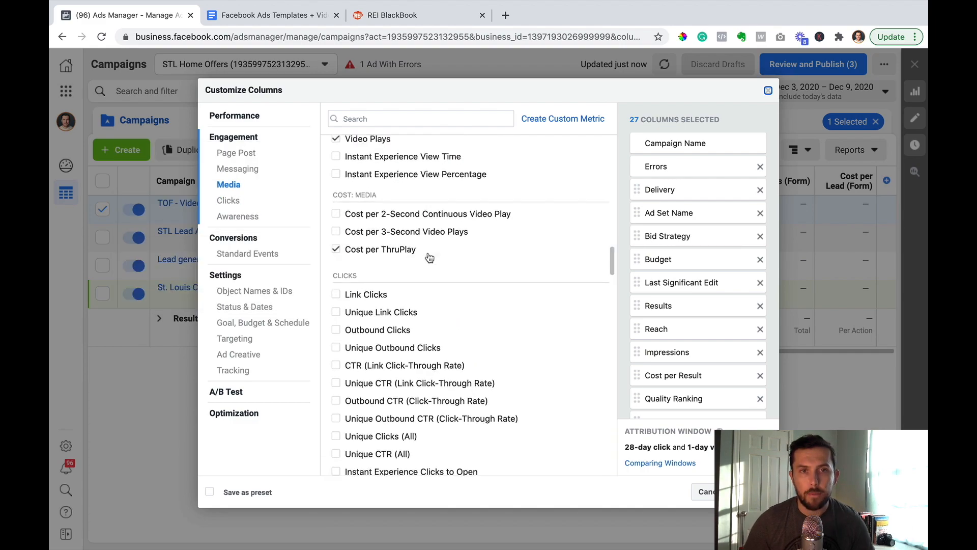
left_click(373, 118)
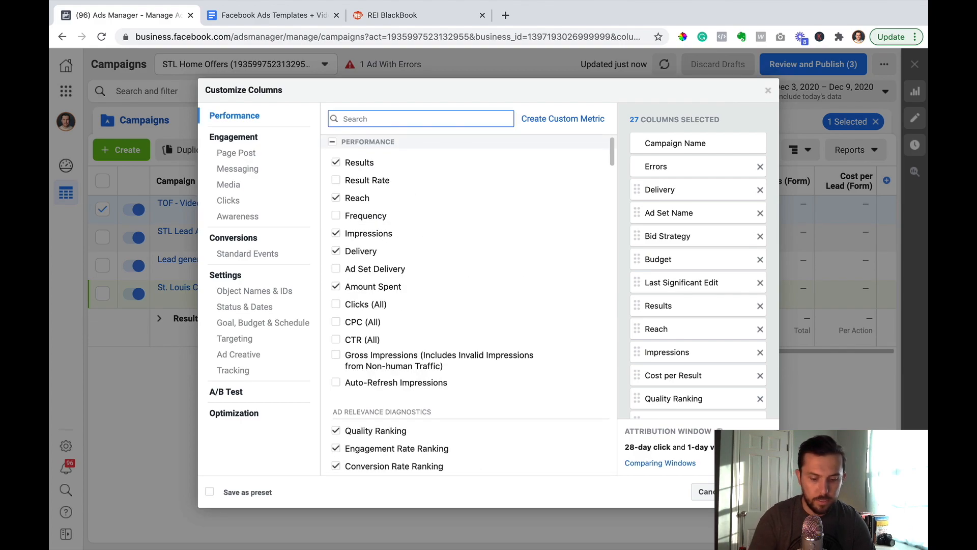
type("clicks")
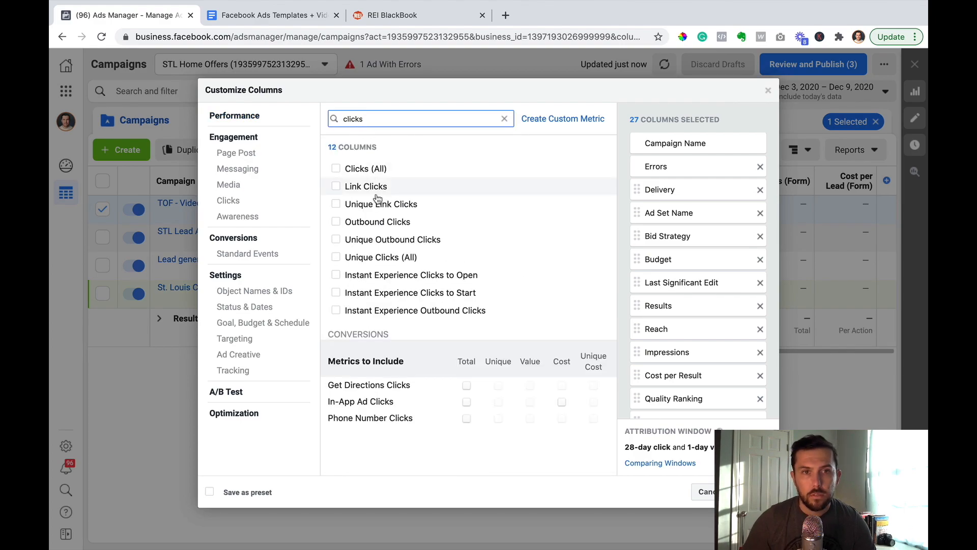
mouse_move(386, 203)
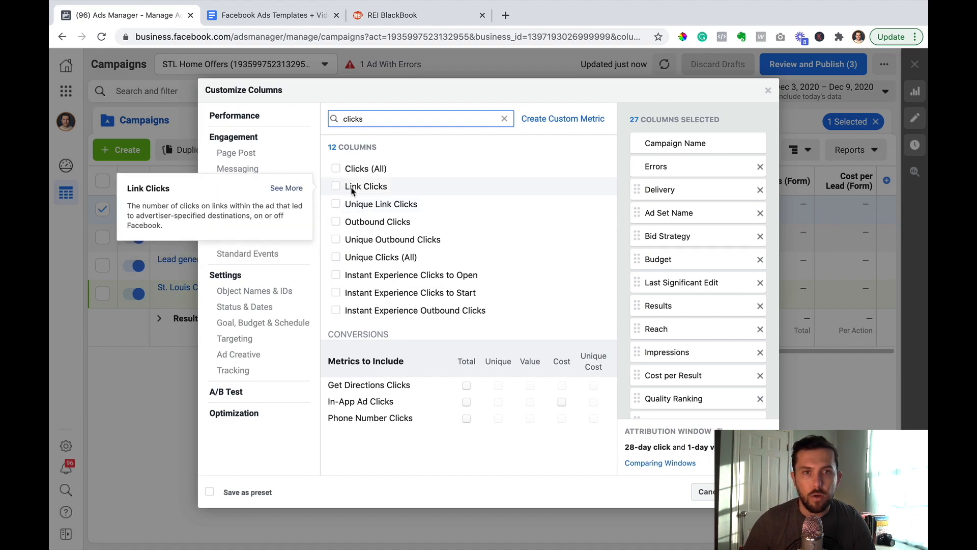
left_click(335, 169)
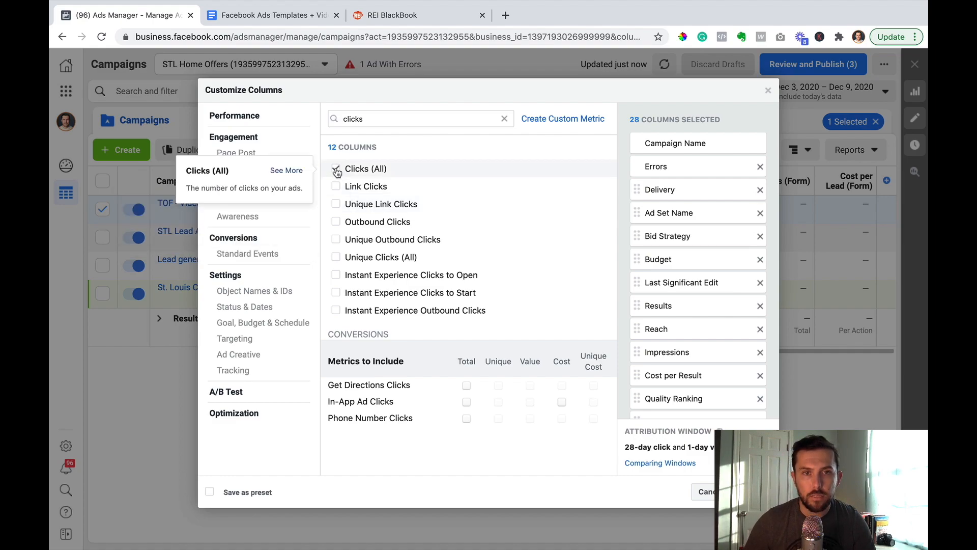
left_click(336, 204)
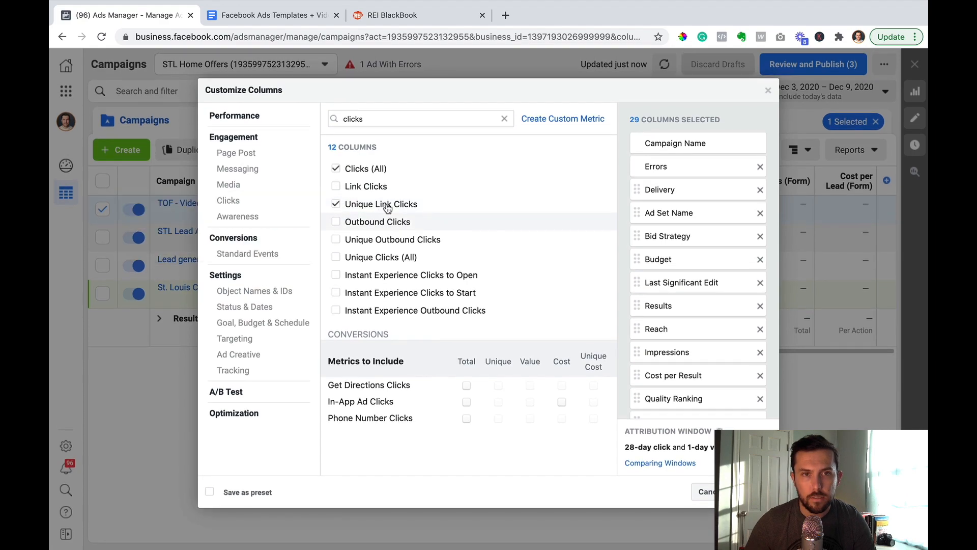
double_click(382, 117)
type("cost per")
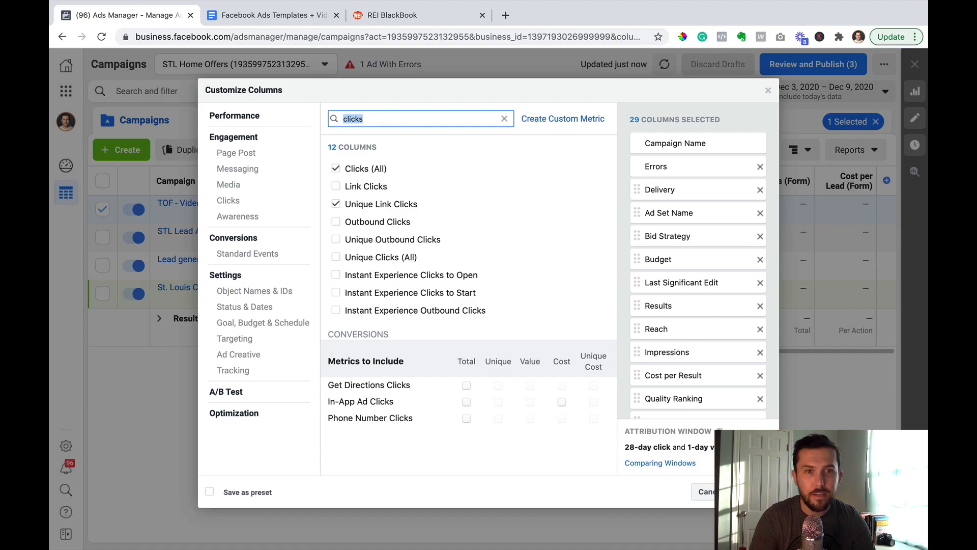
type(" cli")
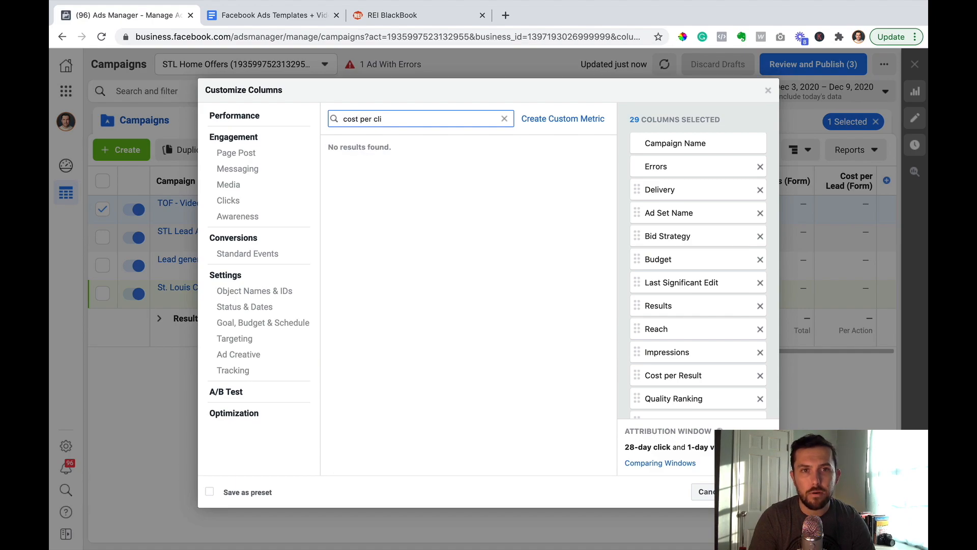
key("BackSpace")
key("BackSpace")
key("BackSpace")
key("BackSpace")
key("BackSpace")
key("BackSpace")
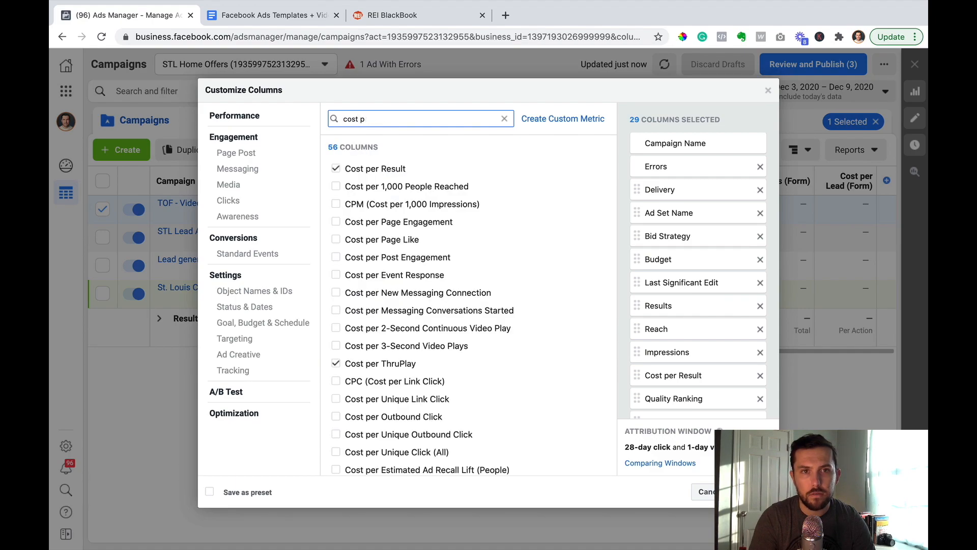
key("BackSpace")
key("BackSpace")
key("BackSpace")
Search the metrics for "cpc", add the CPC (Cost per Link Click) column and clear the search
type("cpc")
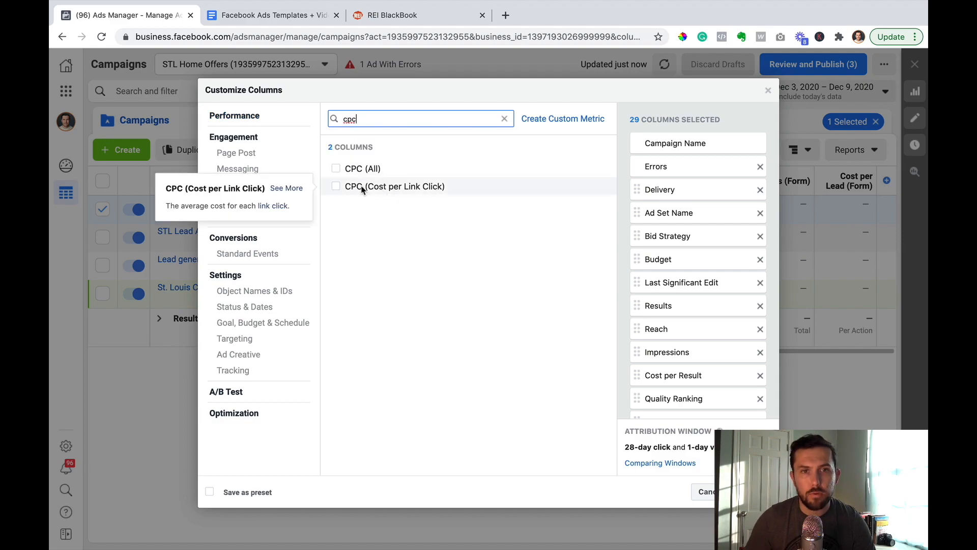
left_click(337, 187)
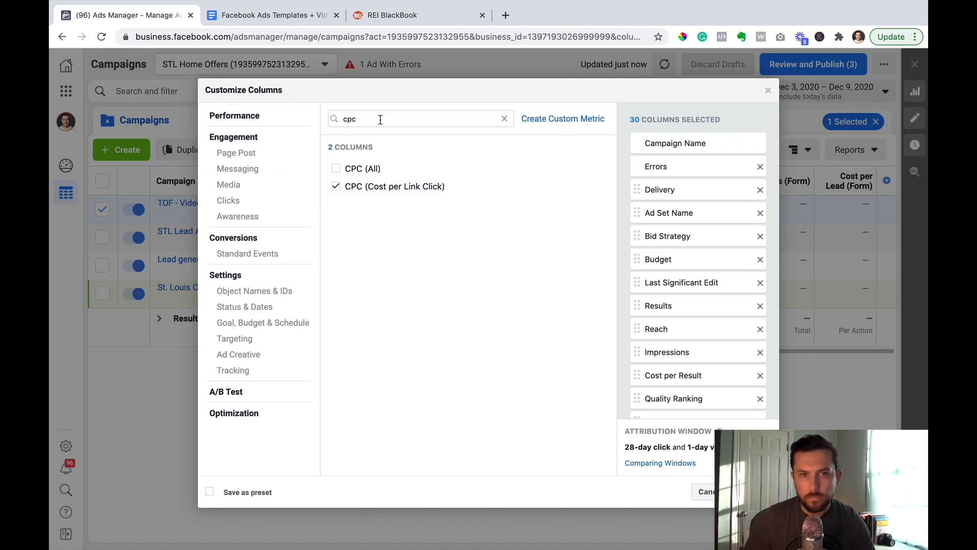
triple_click(453, 118)
key("BackSpace")
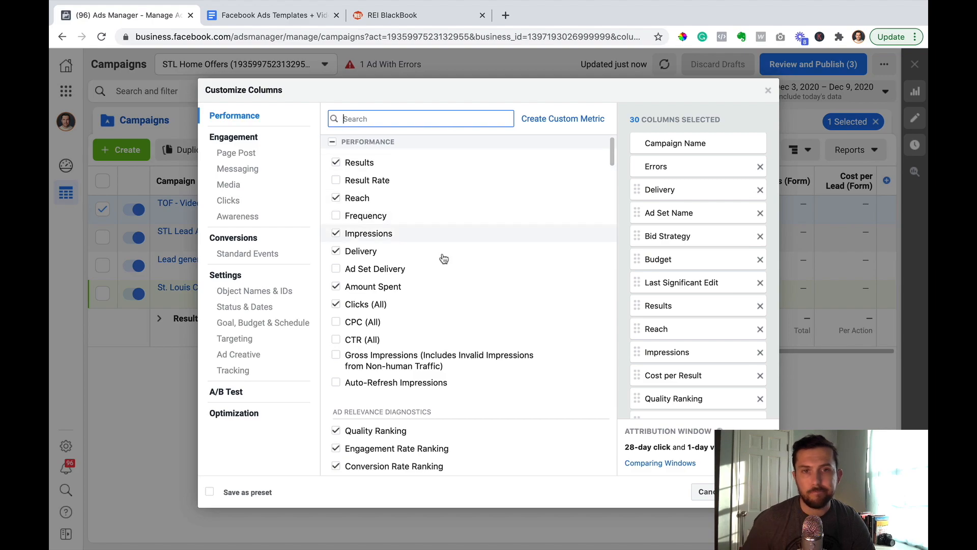
Review the available metrics and the full list of selected columns, and apply the customized columns to the campaigns table
scroll(423, 239, "down", 5)
scroll(420, 239, "down", 2)
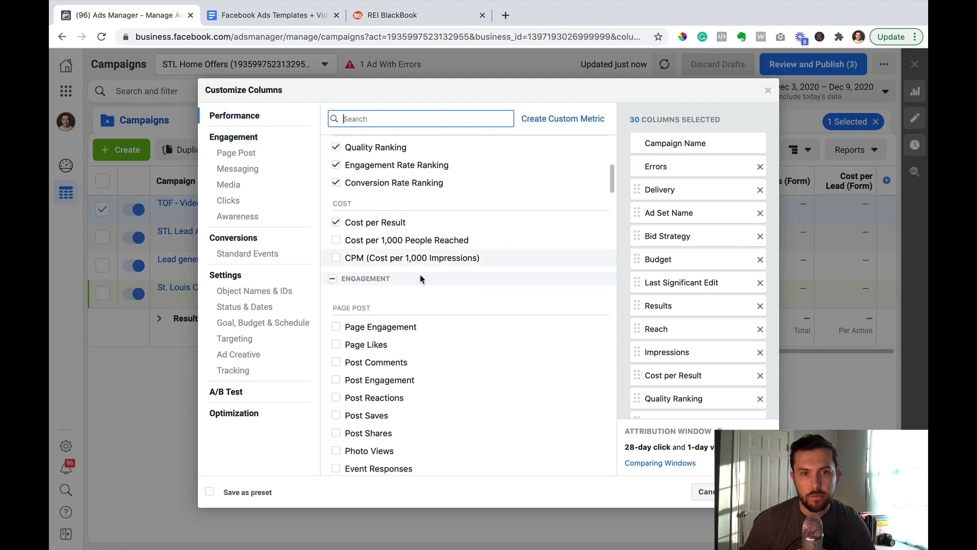
scroll(429, 310, "up", 8)
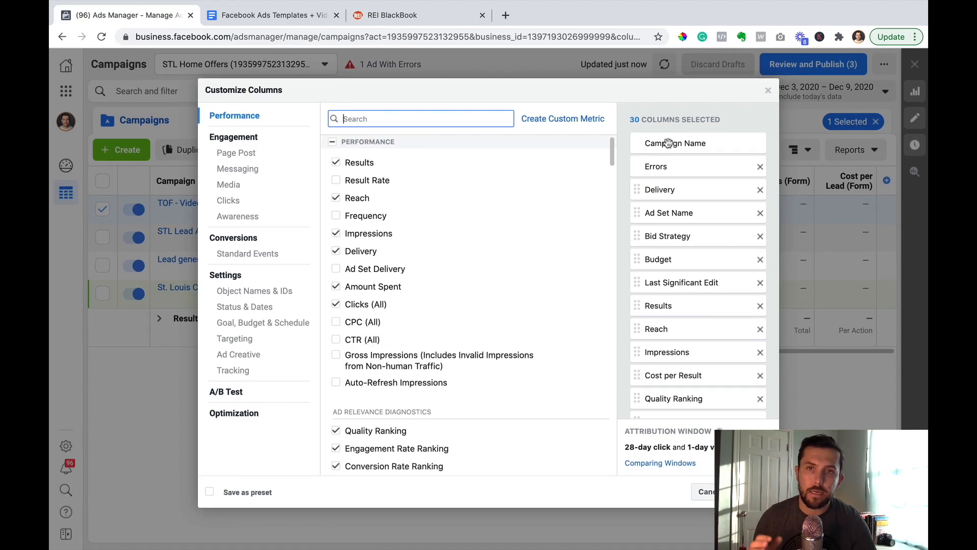
scroll(688, 218, "down", 1)
scroll(687, 218, "down", 7)
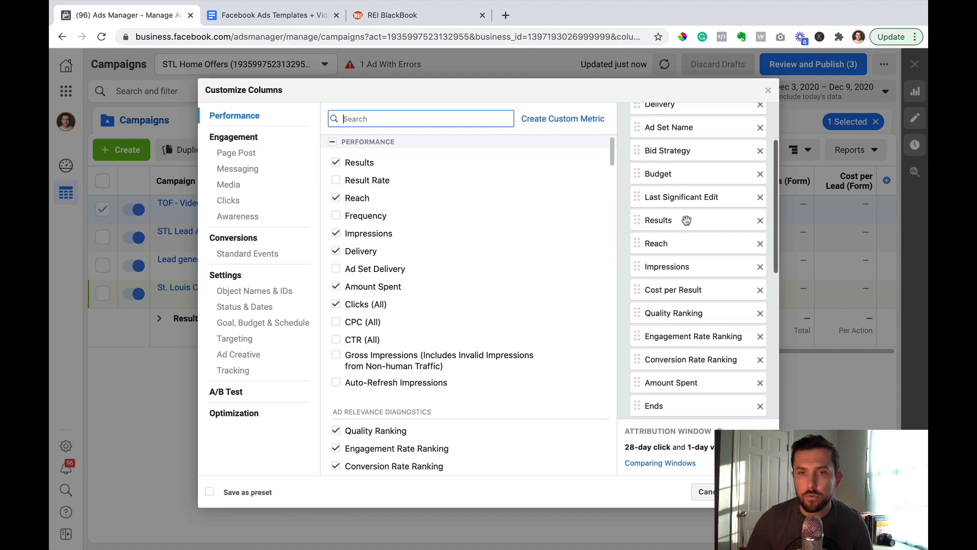
scroll(689, 246, "down", 3)
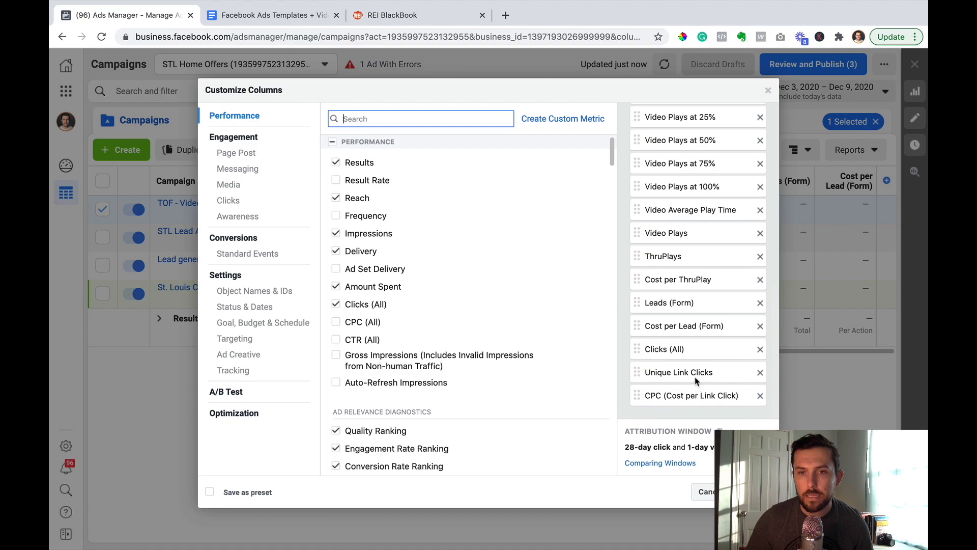
scroll(691, 289, "up", 8)
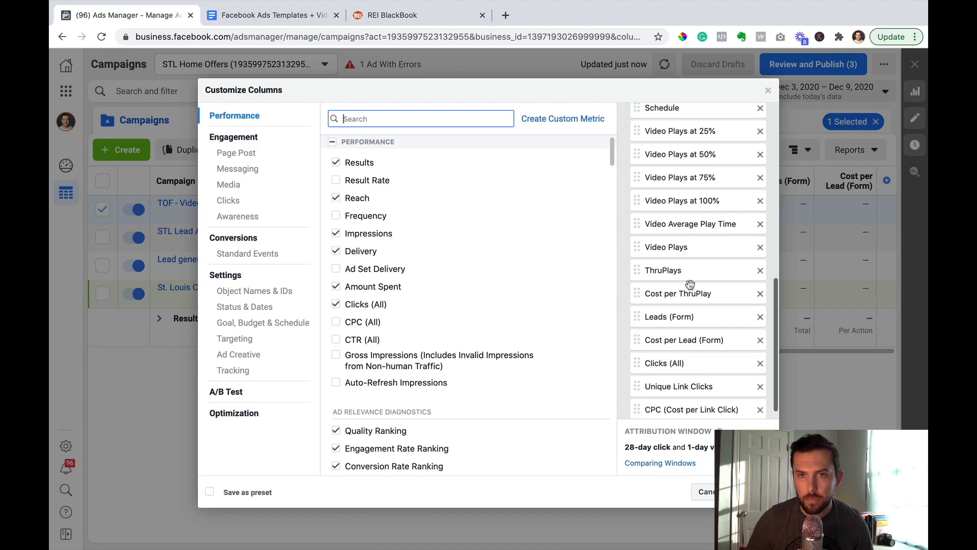
scroll(692, 290, "up", 12)
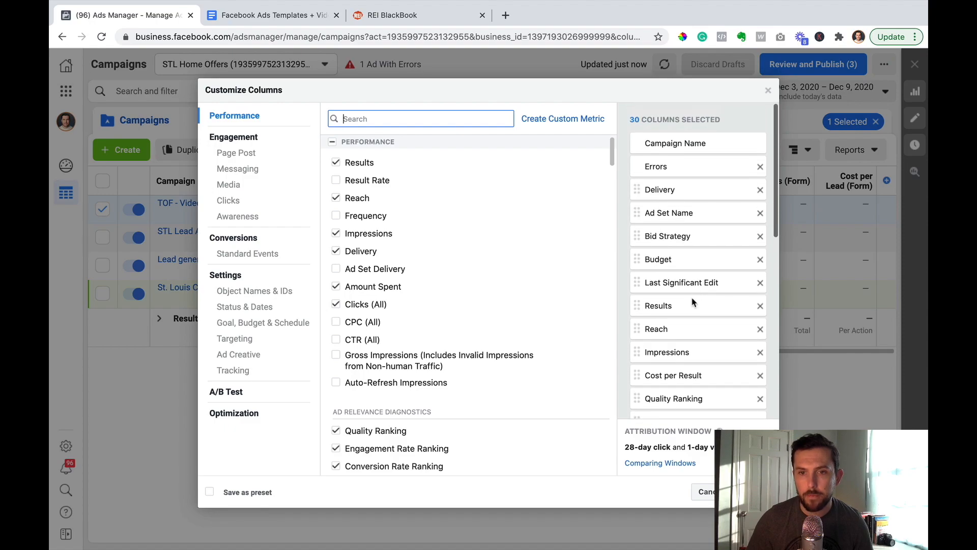
left_click(746, 492)
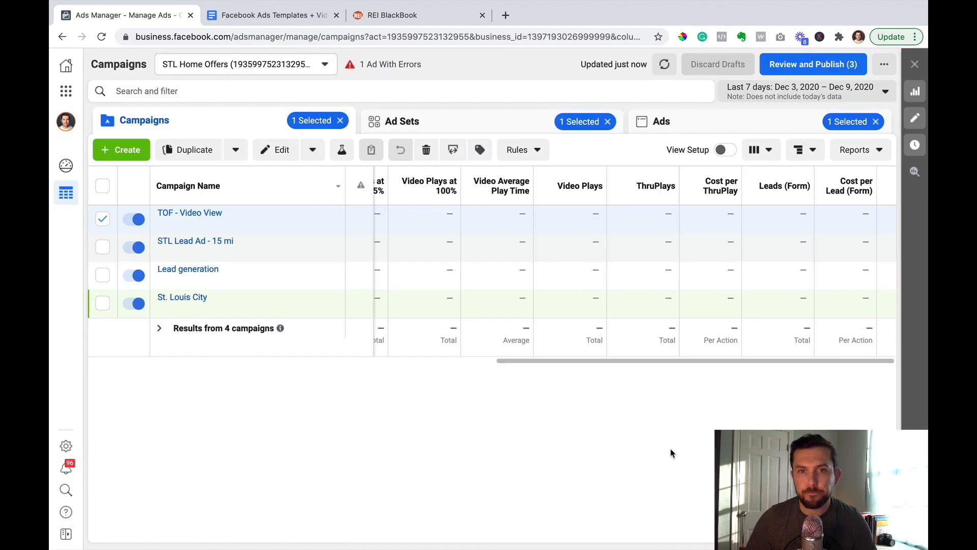
Check the added Clicks (All), Unique Link Clicks and CPC columns, and the delivery status of the TOF - Video View campaign
scroll(716, 268, "right", 4)
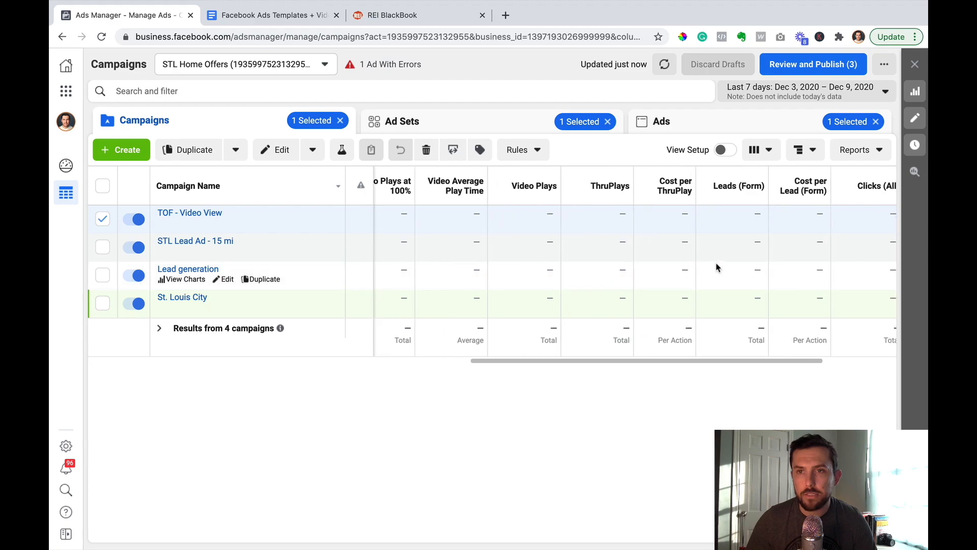
scroll(715, 267, "right", 3)
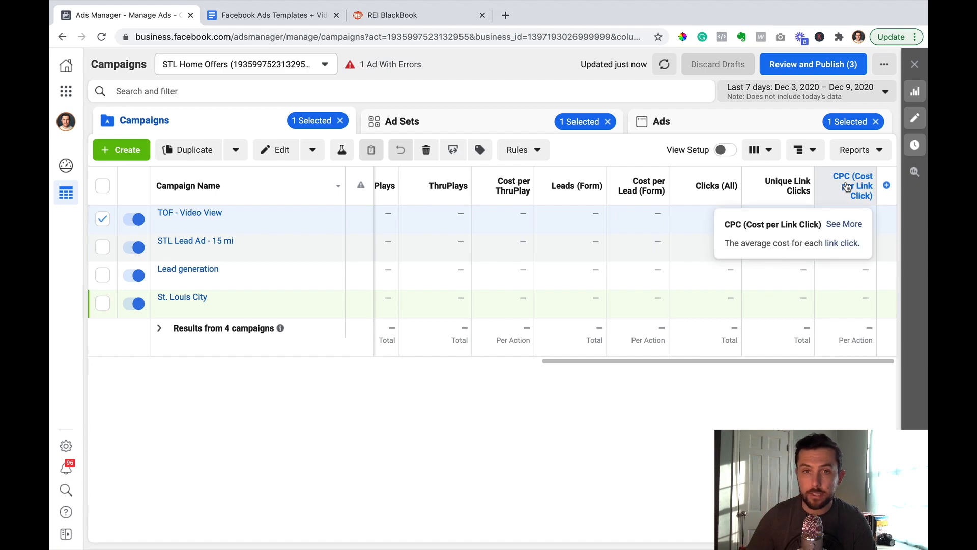
scroll(699, 246, "left", 20)
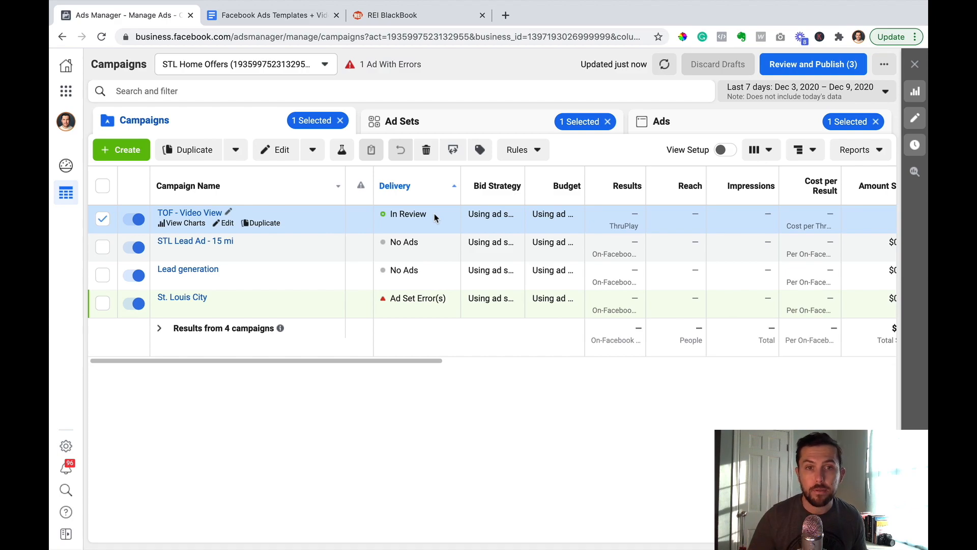
Switch to the Facebook Ads Templates + Video Scripts document and show the Facebook Lead Ads Template at its beginning
left_click(273, 15)
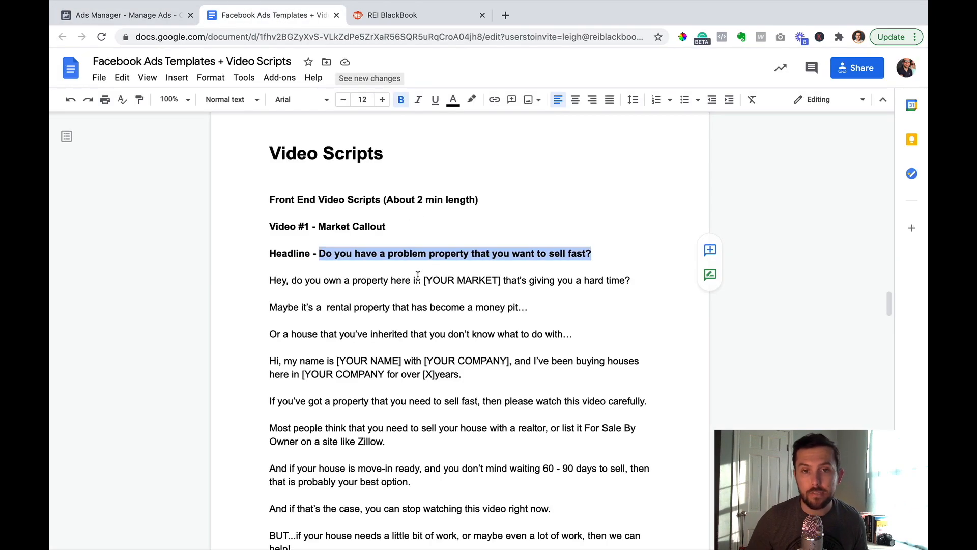
scroll(456, 283, "up", 20)
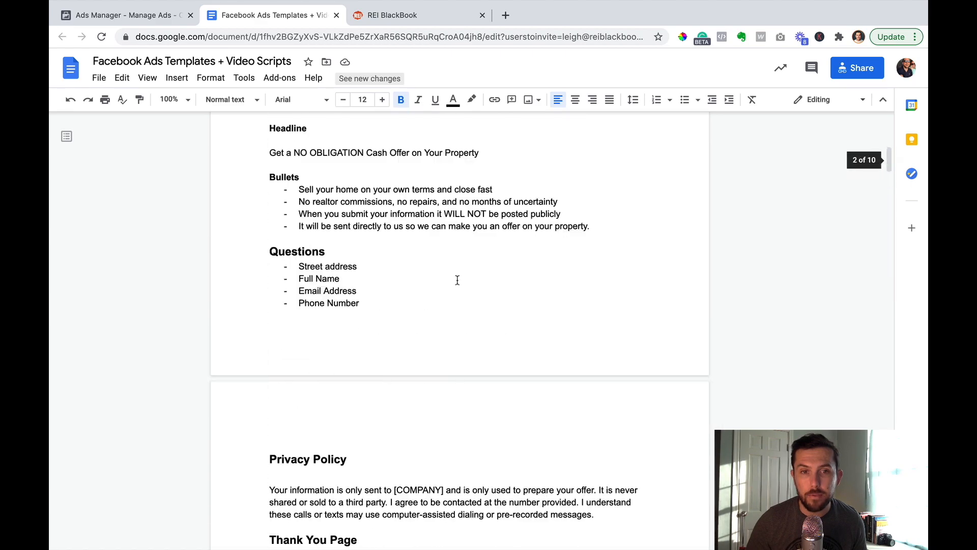
scroll(457, 280, "up", 8)
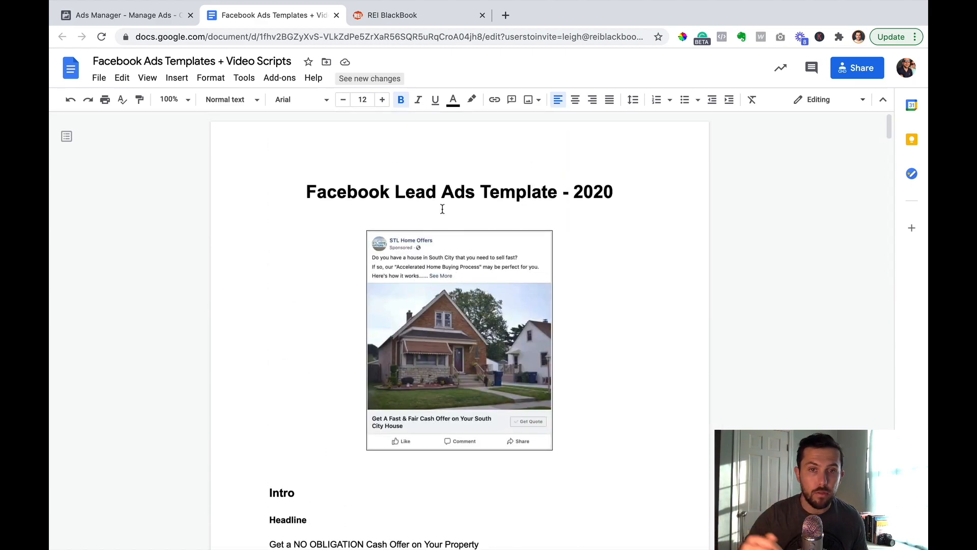